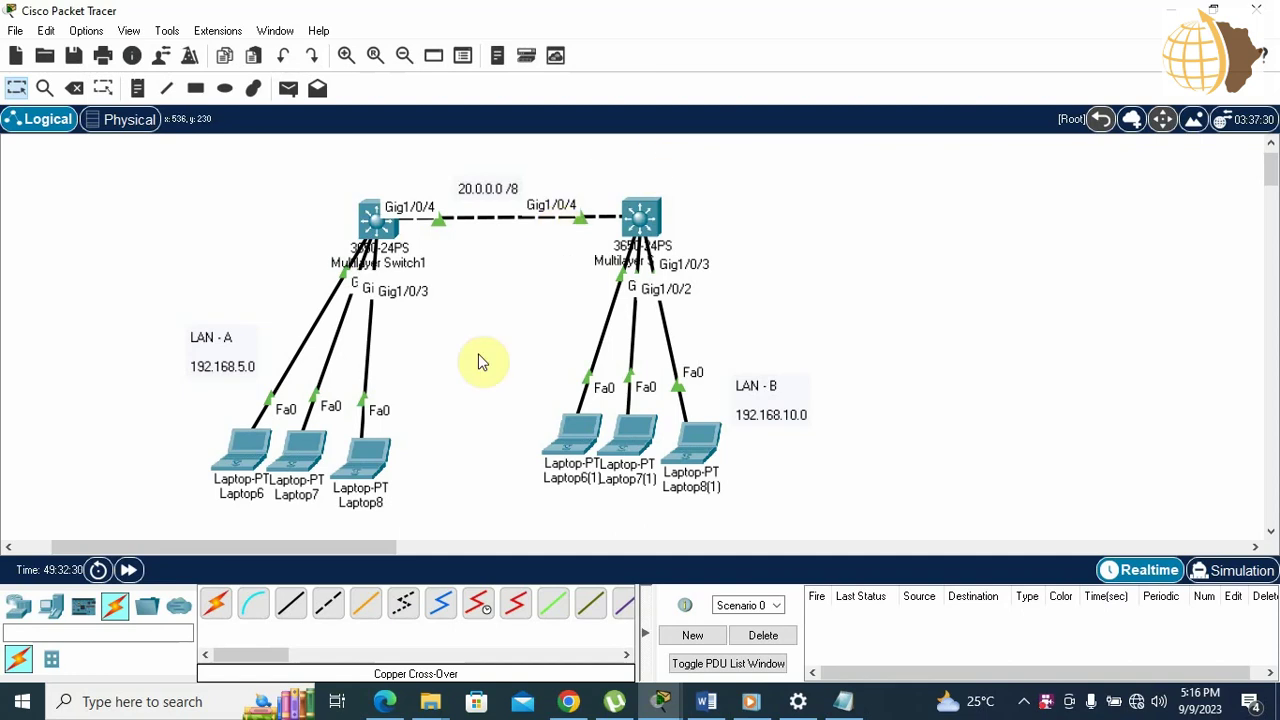
Step: Insert 'configuration of routing protocol and' before Test on step 3, wrapping onto a new line
{"action": "left_click", "coordinate": [843, 701]}
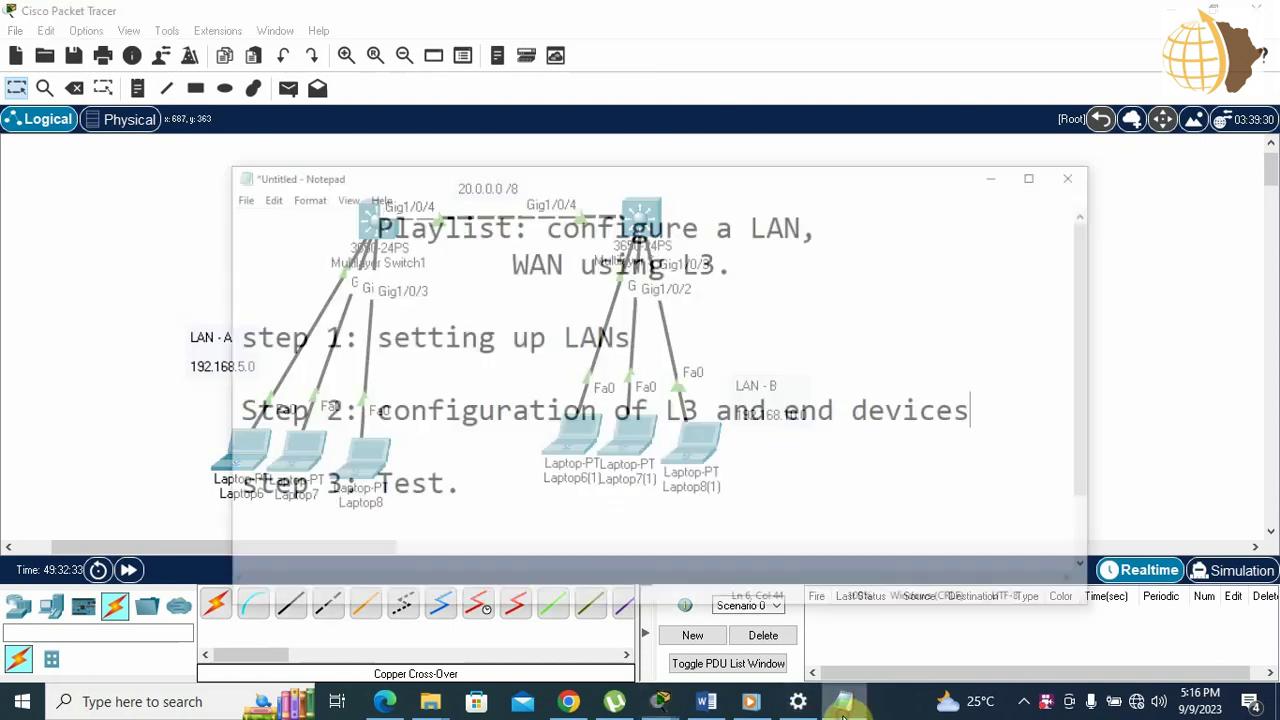
{"action": "left_click", "coordinate": [309, 449]}
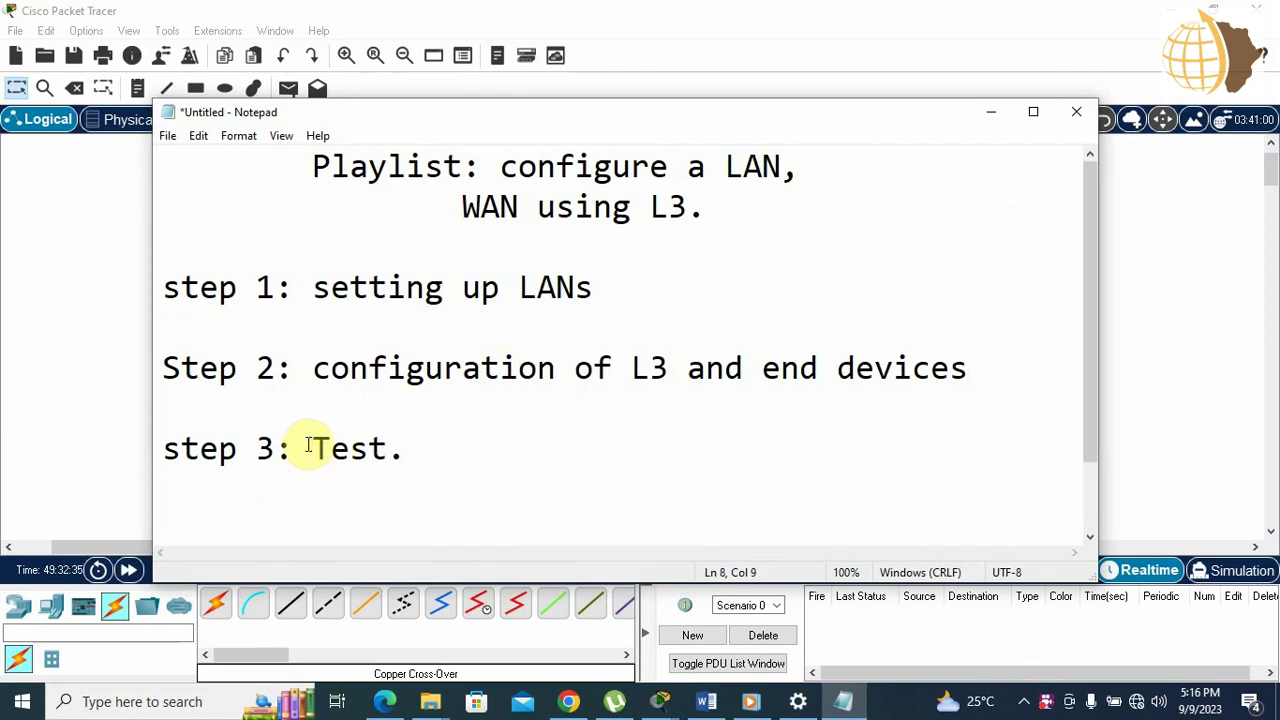
{"action": "type", "text": "configr"}
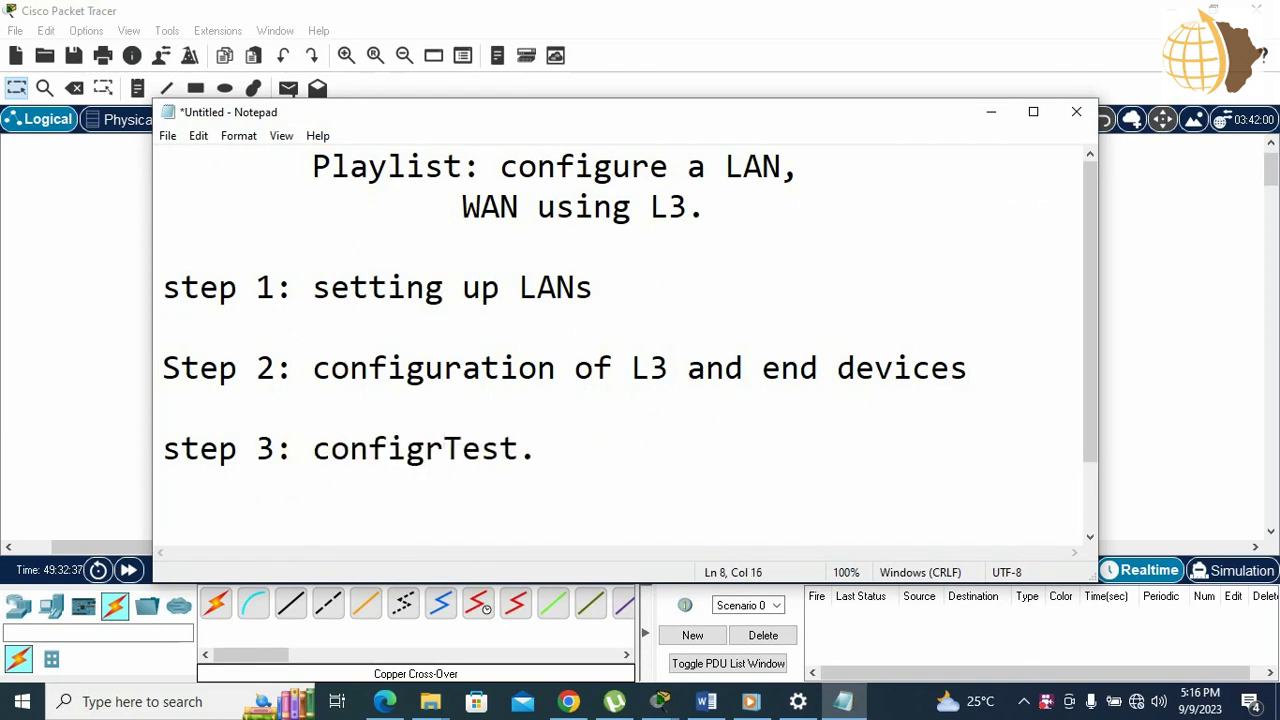
{"action": "key", "text": "BackSpace"}
{"action": "type", "text": "uration"}
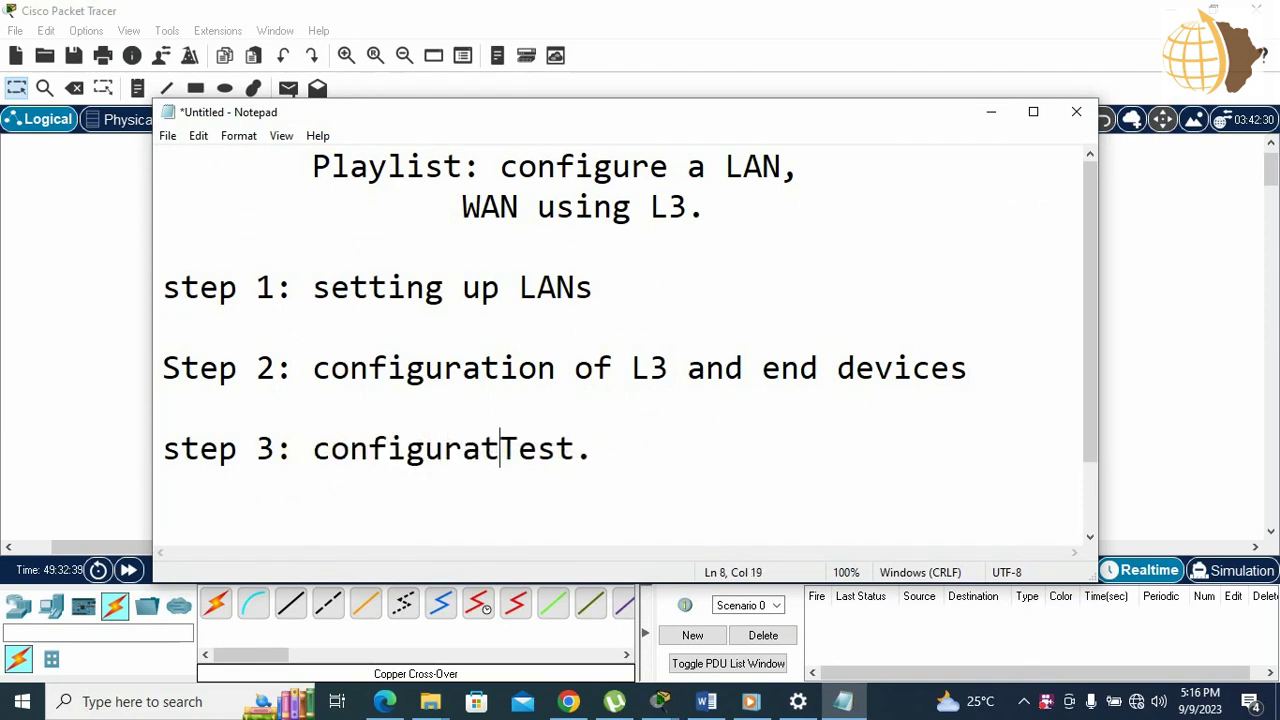
{"action": "type", "text": " of routi"}
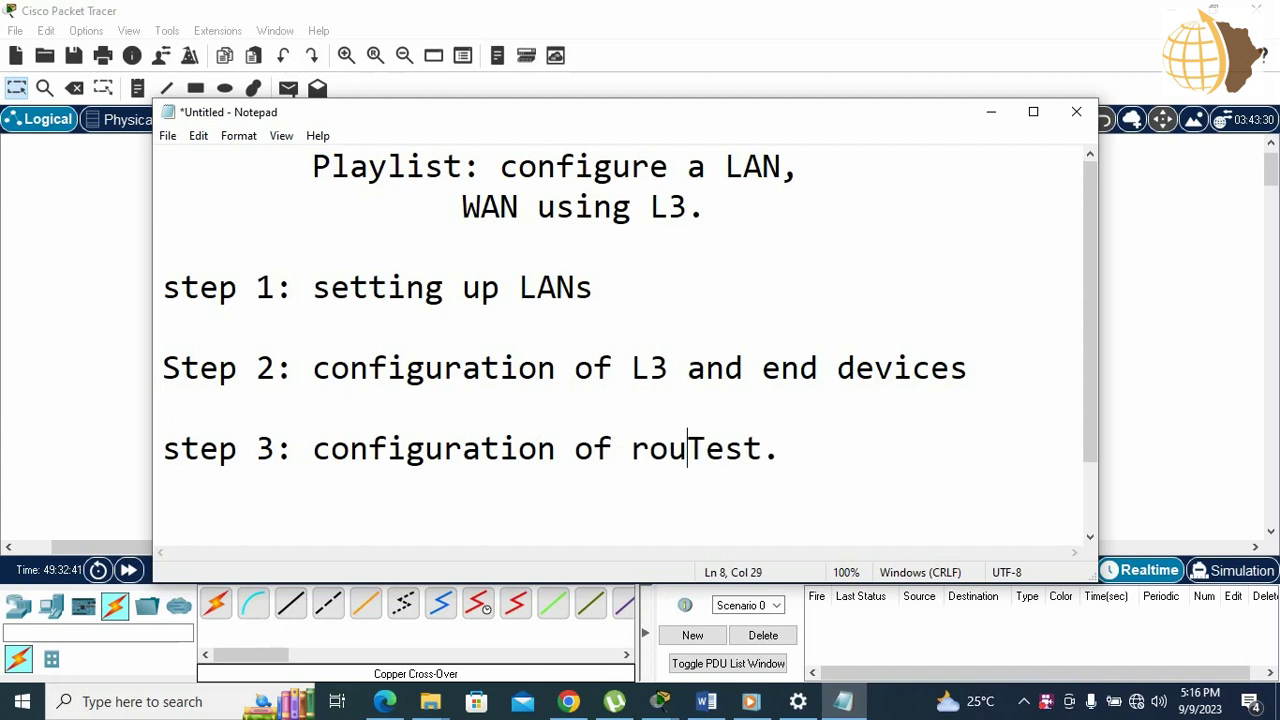
{"action": "type", "text": "ng po"}
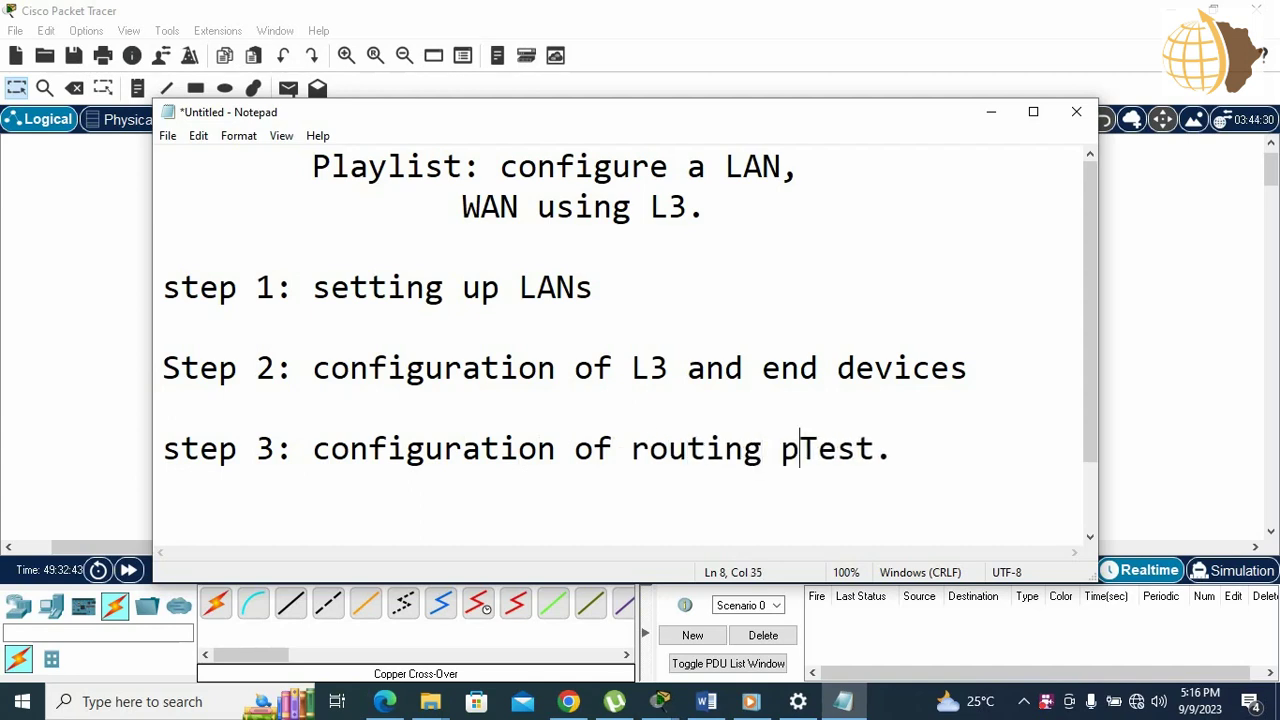
{"action": "key", "text": "BackSpace"}
{"action": "type", "text": "roto"}
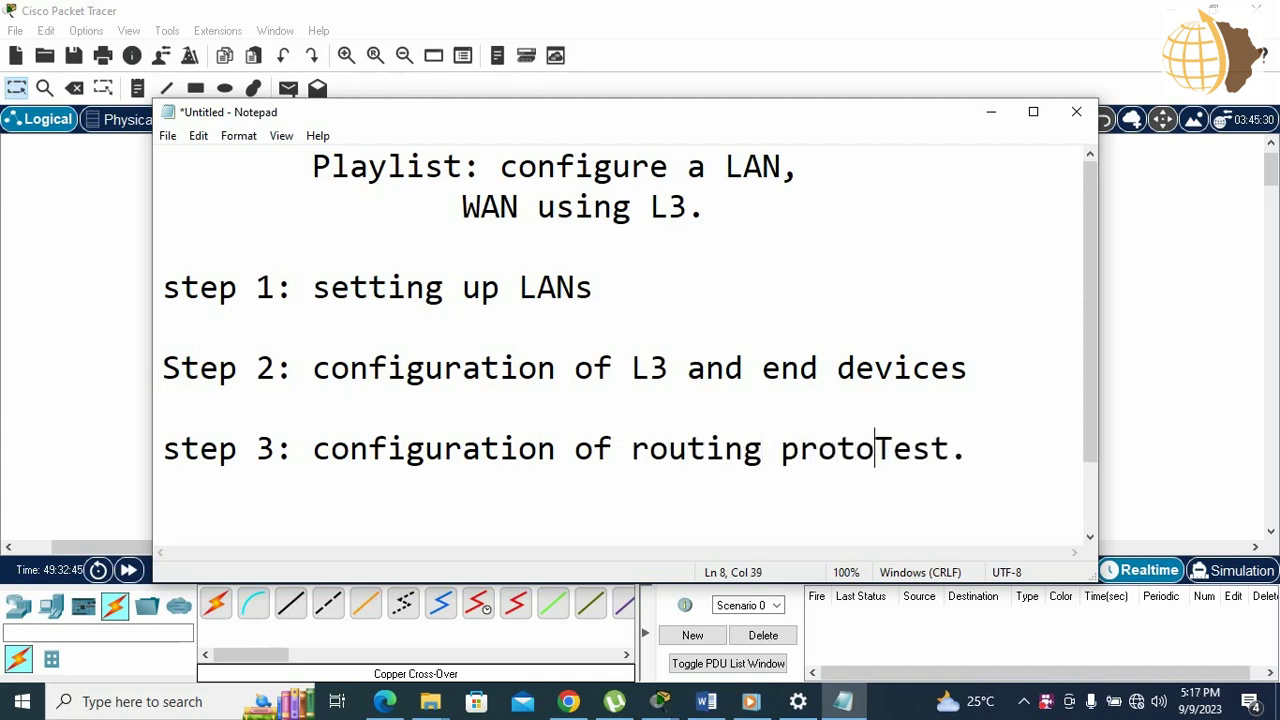
{"action": "type", "text": "col ad"}
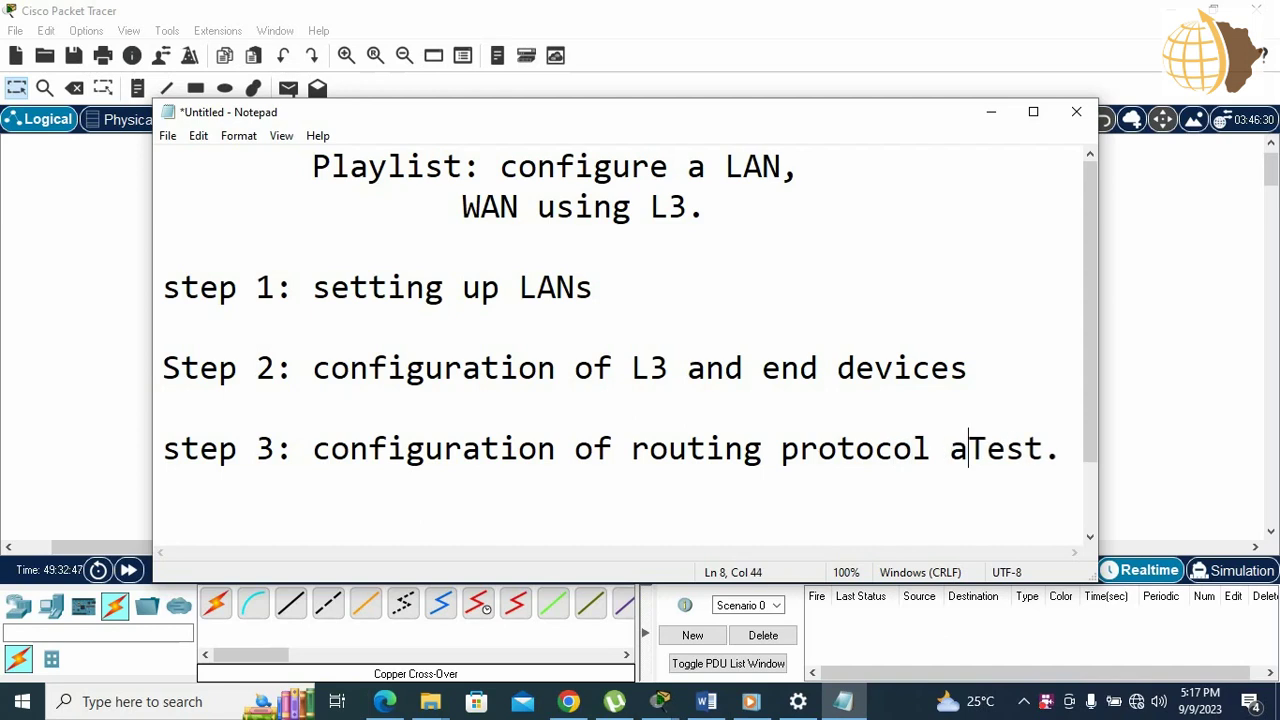
{"action": "key", "text": "BackSpace"}
{"action": "type", "text": "nd teh"}
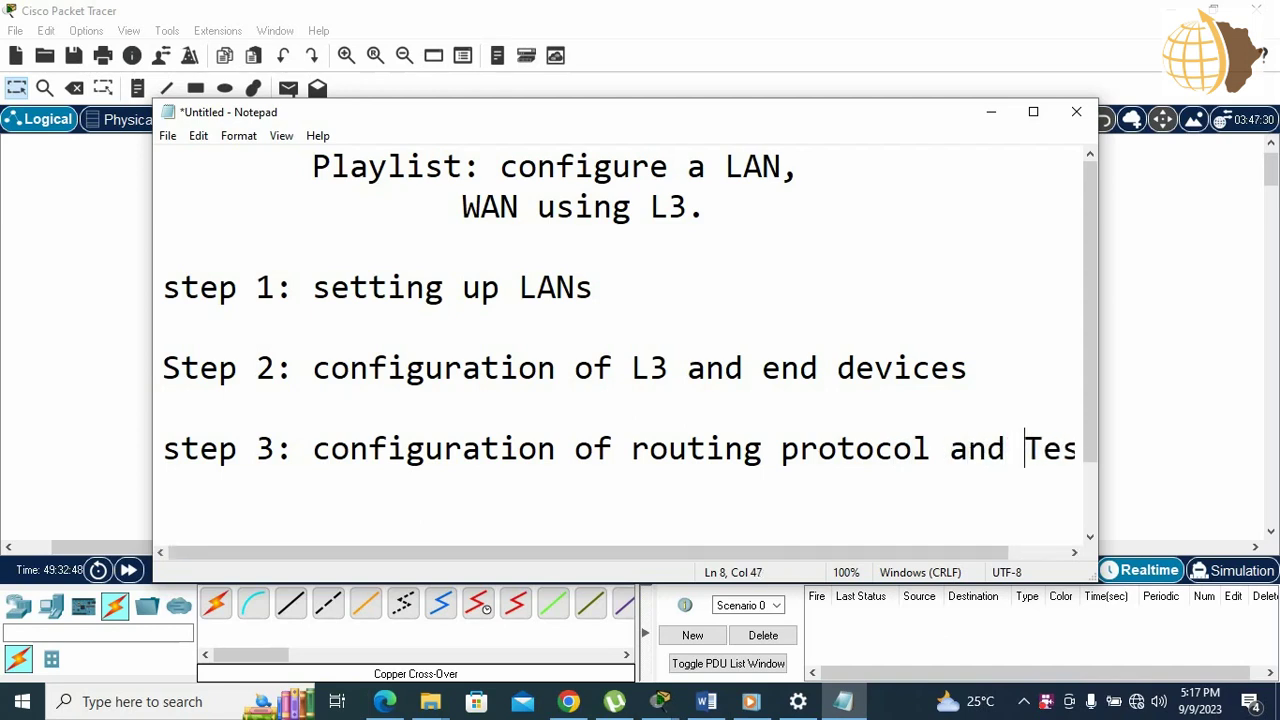
{"action": "key", "text": "Left"}
{"action": "key", "text": "Left"}
{"action": "key", "text": "Left"}
{"action": "key", "text": "Left"}
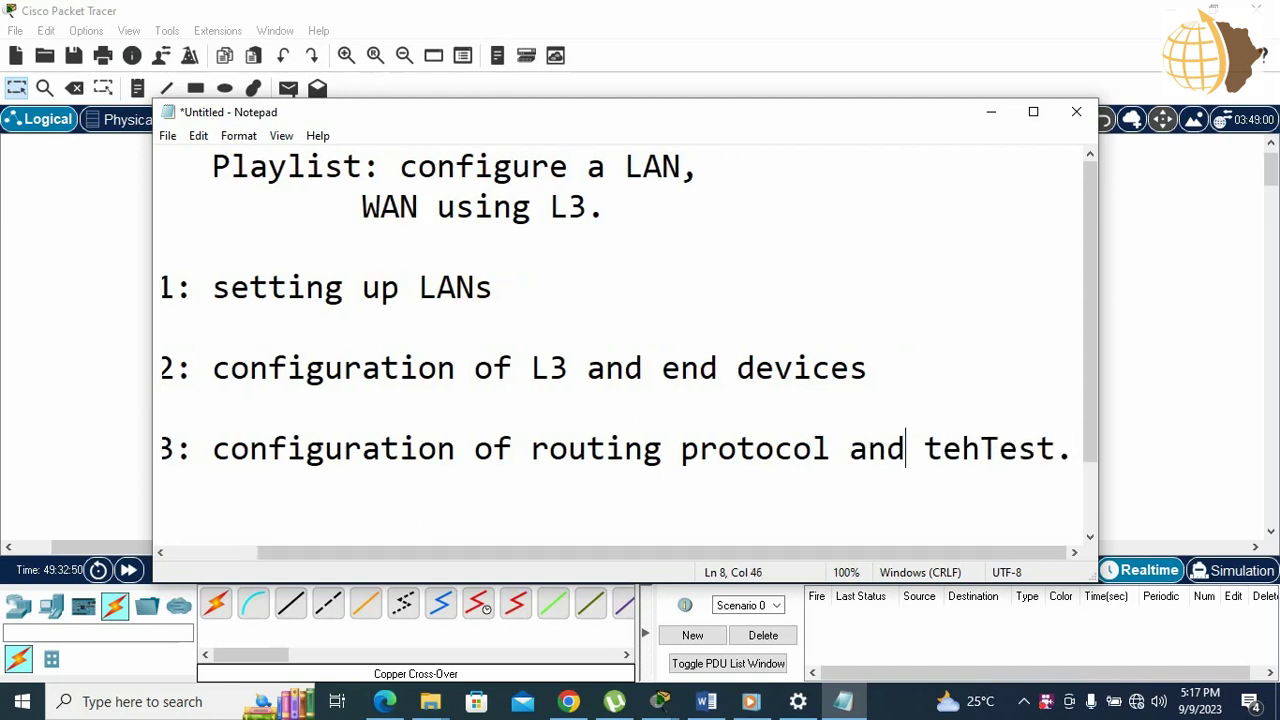
{"action": "key", "text": "Return"}
Step: Finish step 3 as 'Test the reachability between LANs', correcting the typos
{"action": "left_click", "coordinate": [219, 488]}
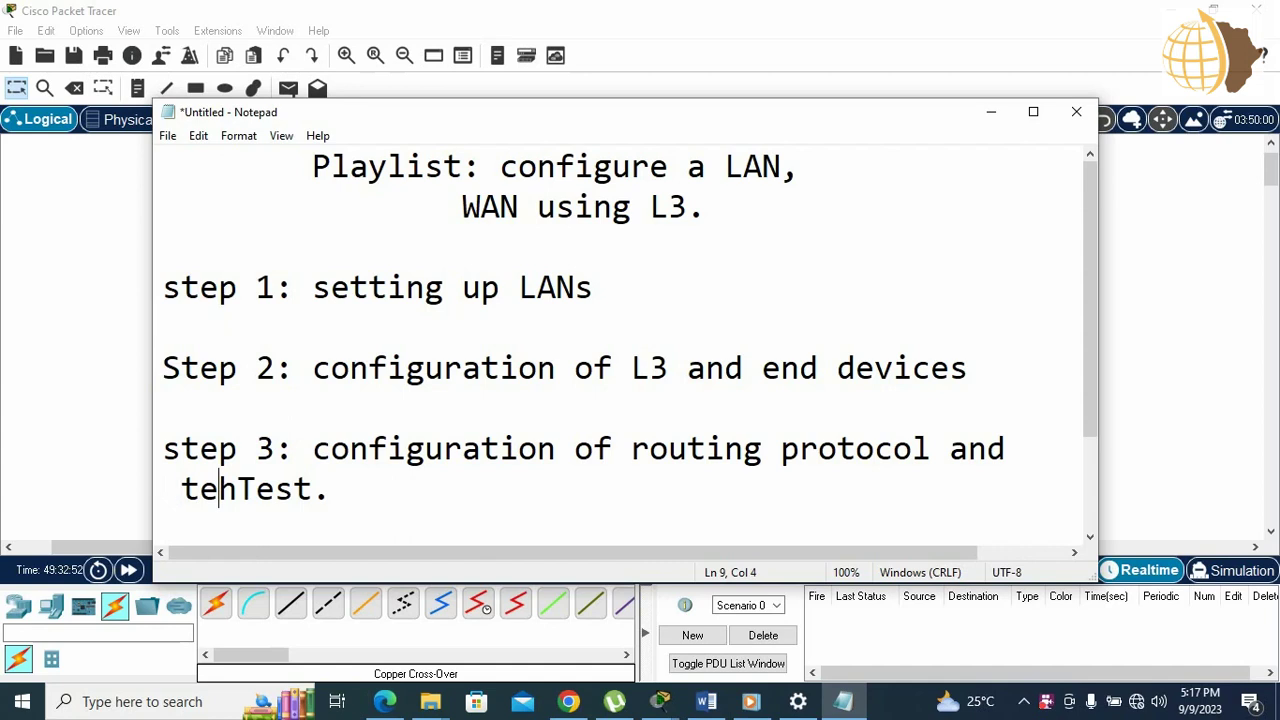
{"action": "key", "text": "BackSpace"}
{"action": "key", "text": "Right"}
{"action": "type", "text": "e"}
{"action": "key", "text": "BackSpace"}
{"action": "key", "text": "BackSpace"}
{"action": "key", "text": "BackSpace"}
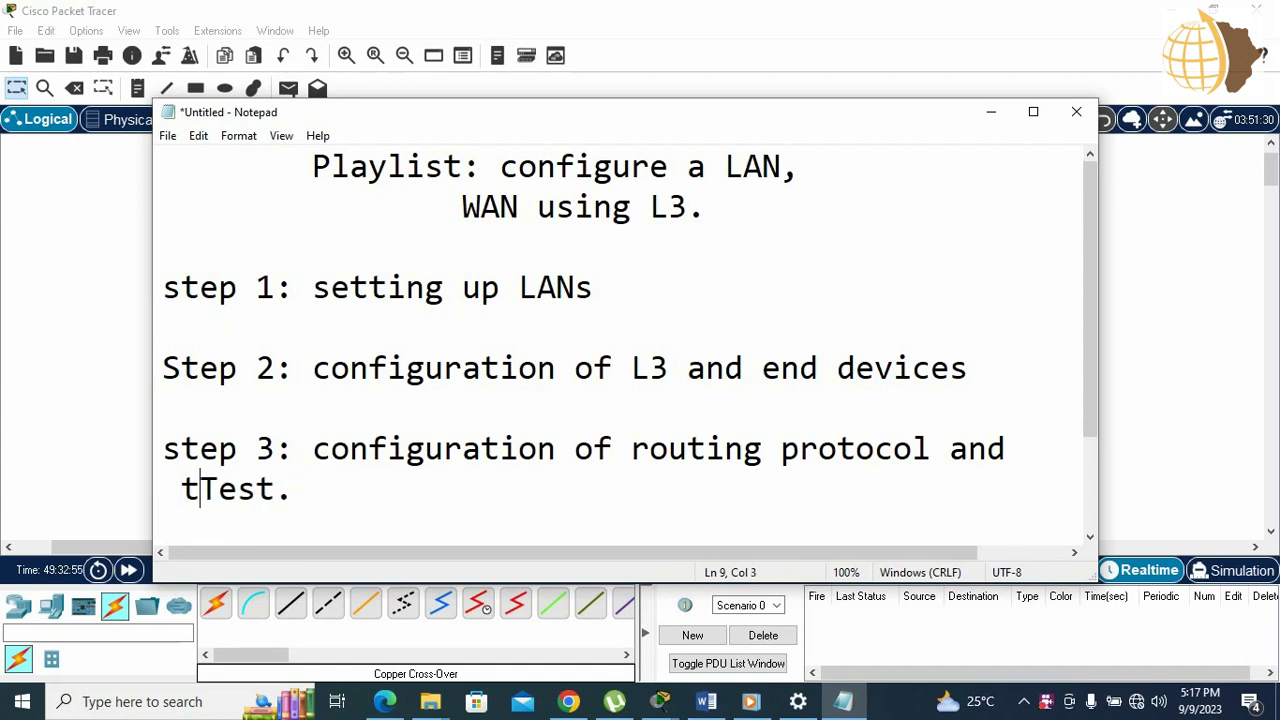
{"action": "key", "text": "Right"}
{"action": "key", "text": "Right"}
{"action": "key", "text": "Right"}
{"action": "key", "text": "Right"}
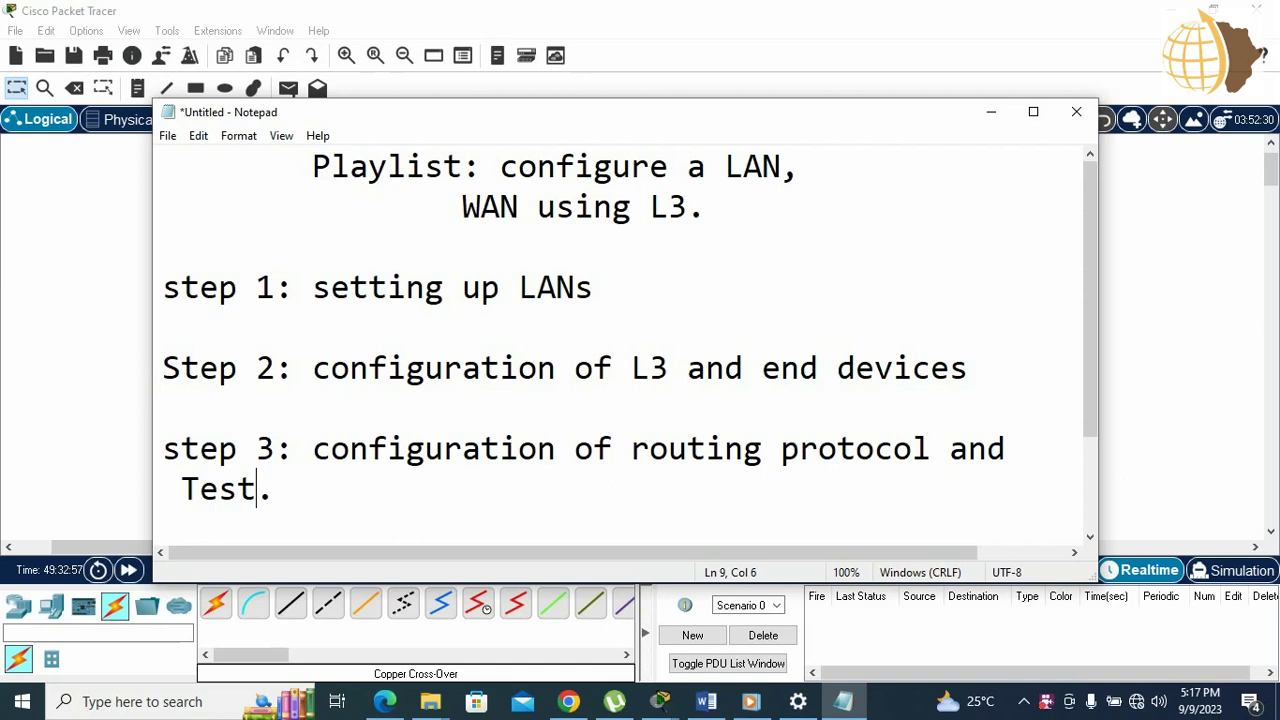
{"action": "type", "text": "the rea"}
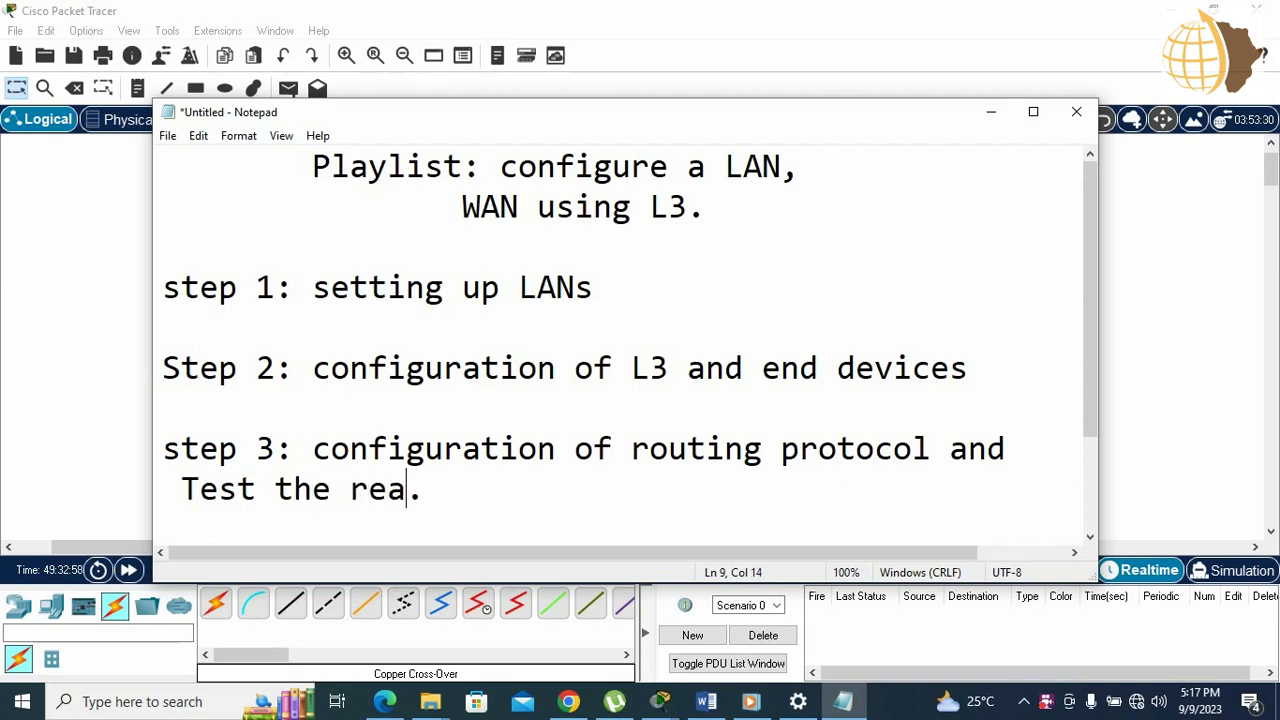
{"action": "type", "text": "chabilit"}
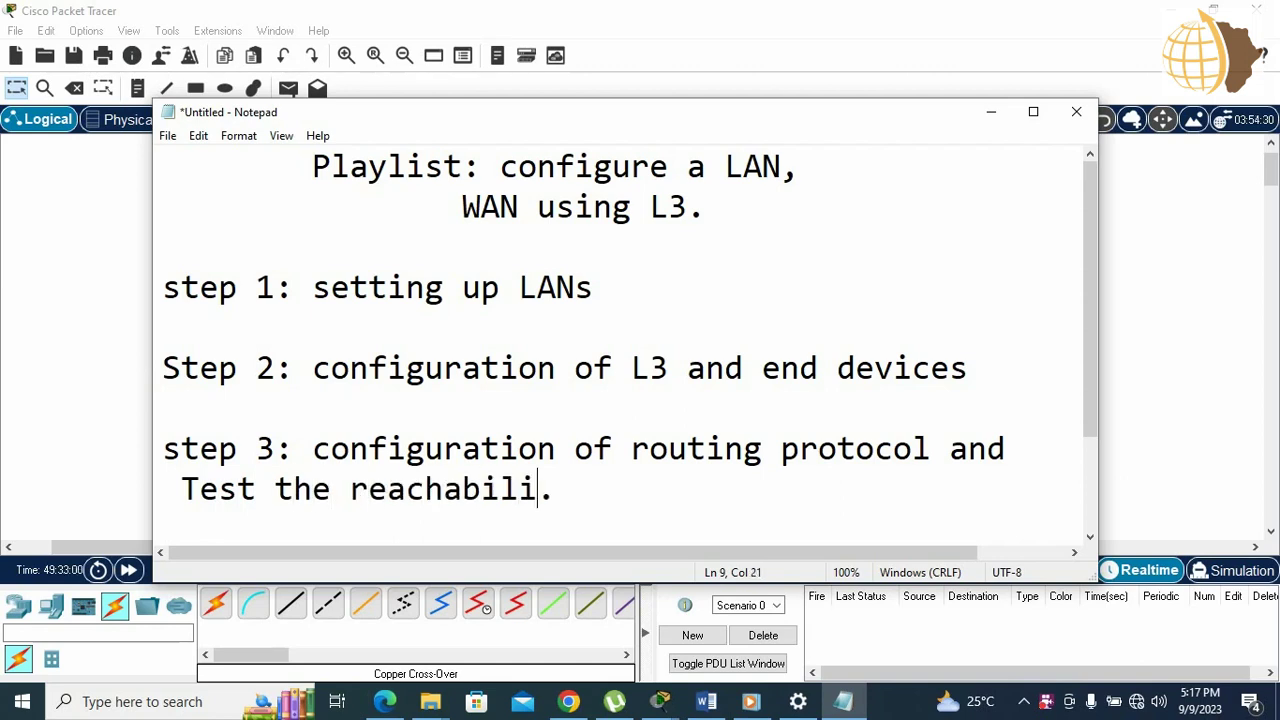
{"action": "type", "text": "y betwen"}
{"action": "key", "text": "BackSpace"}
{"action": "type", "text": "en LAN"}
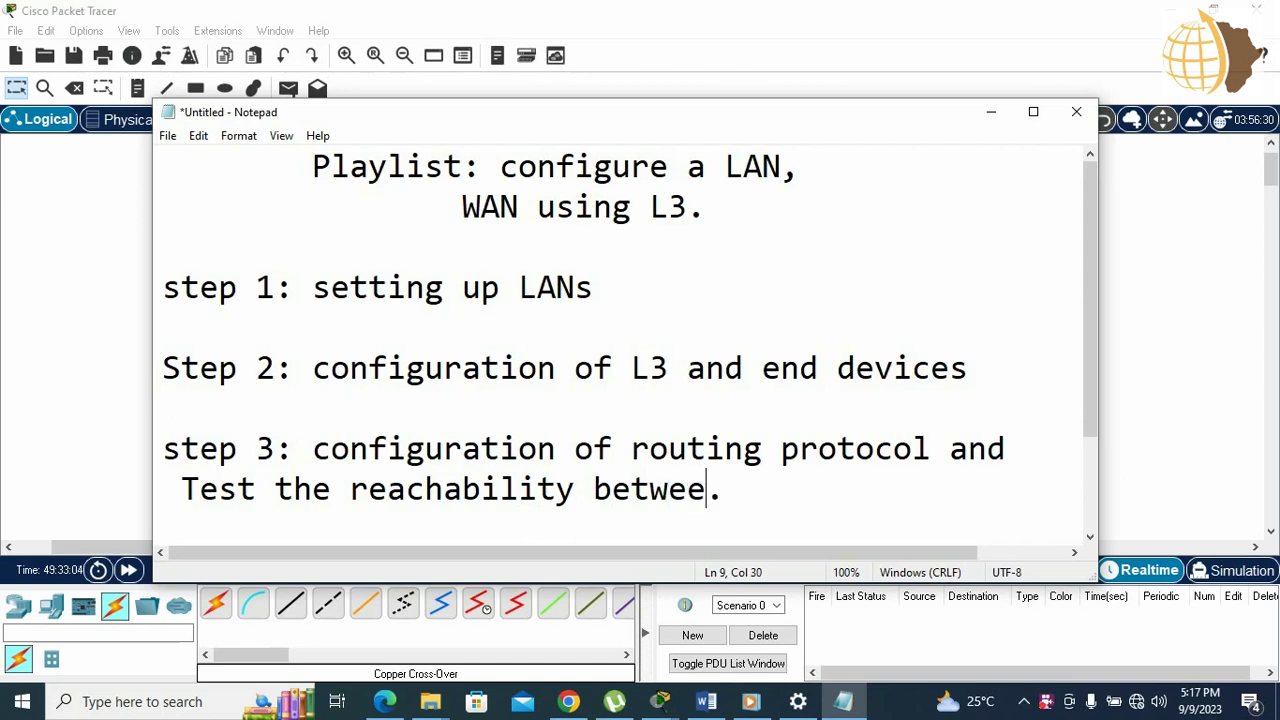
{"action": "type", "text": "s"}
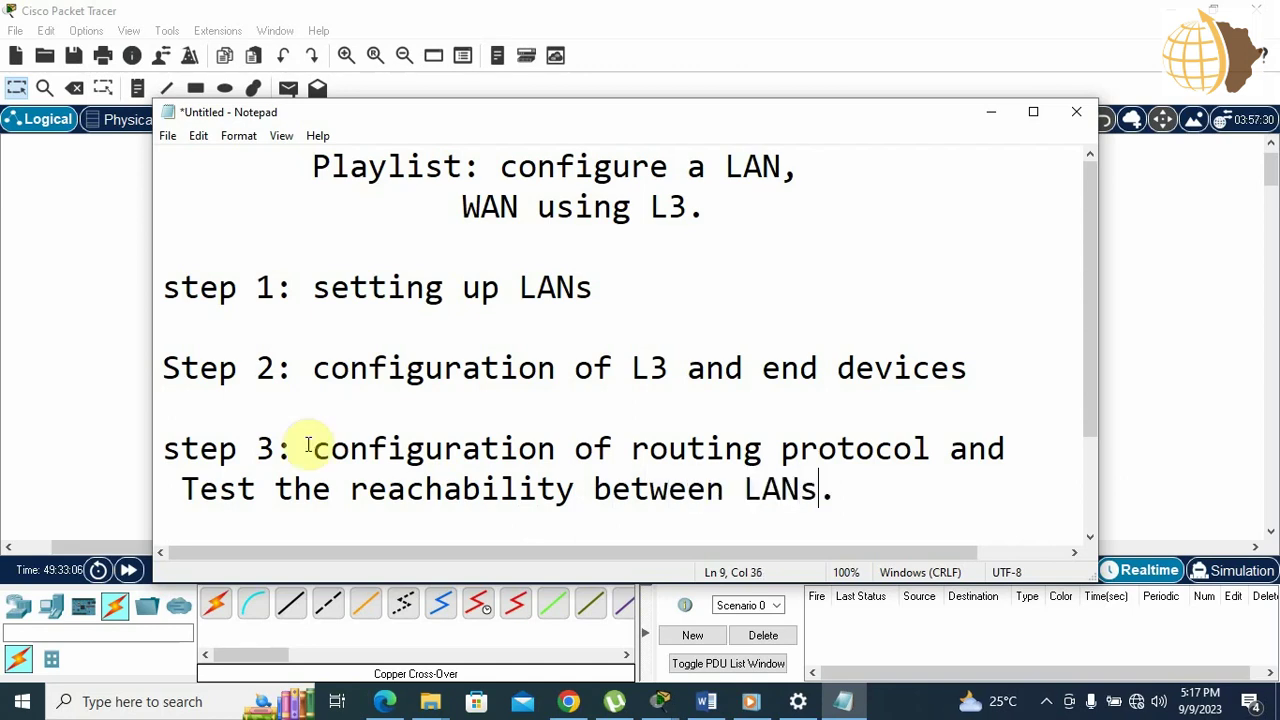
Step: Enter conf t on Multilayer Switch1's CLI and run ip routing
{"action": "left_click", "coordinate": [14, 325]}
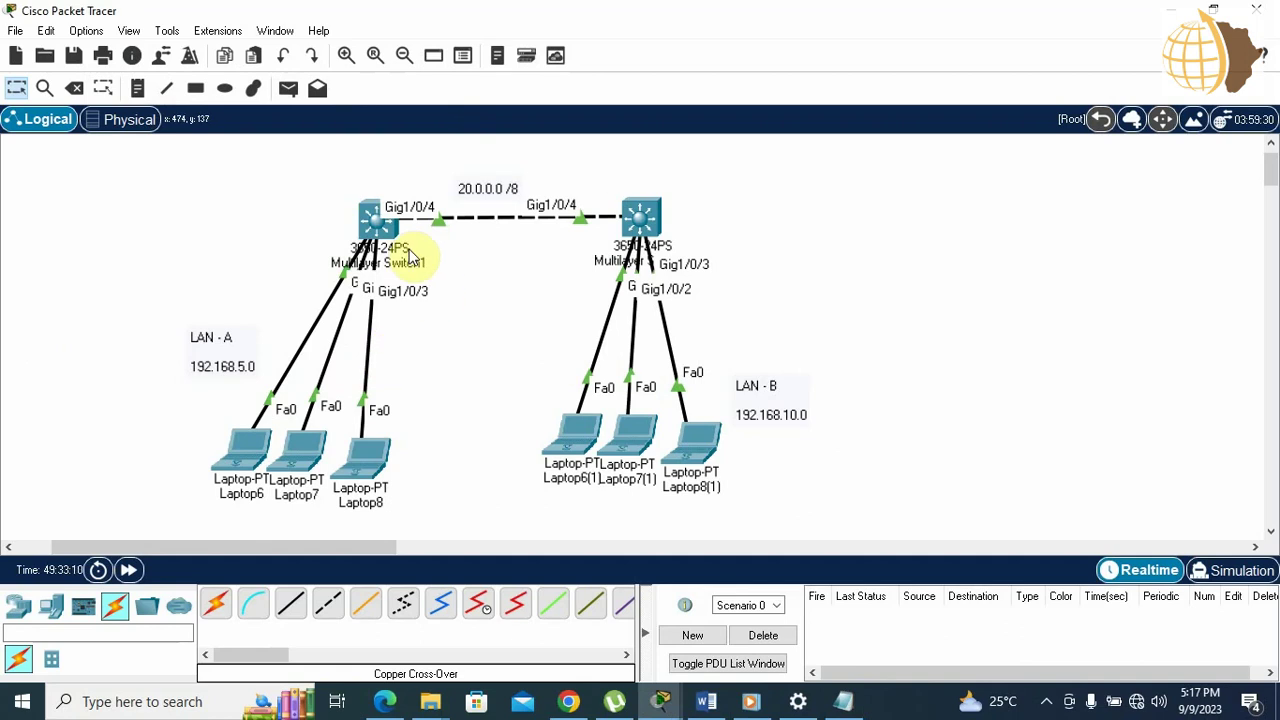
{"action": "mouse_move", "coordinate": [378, 220]}
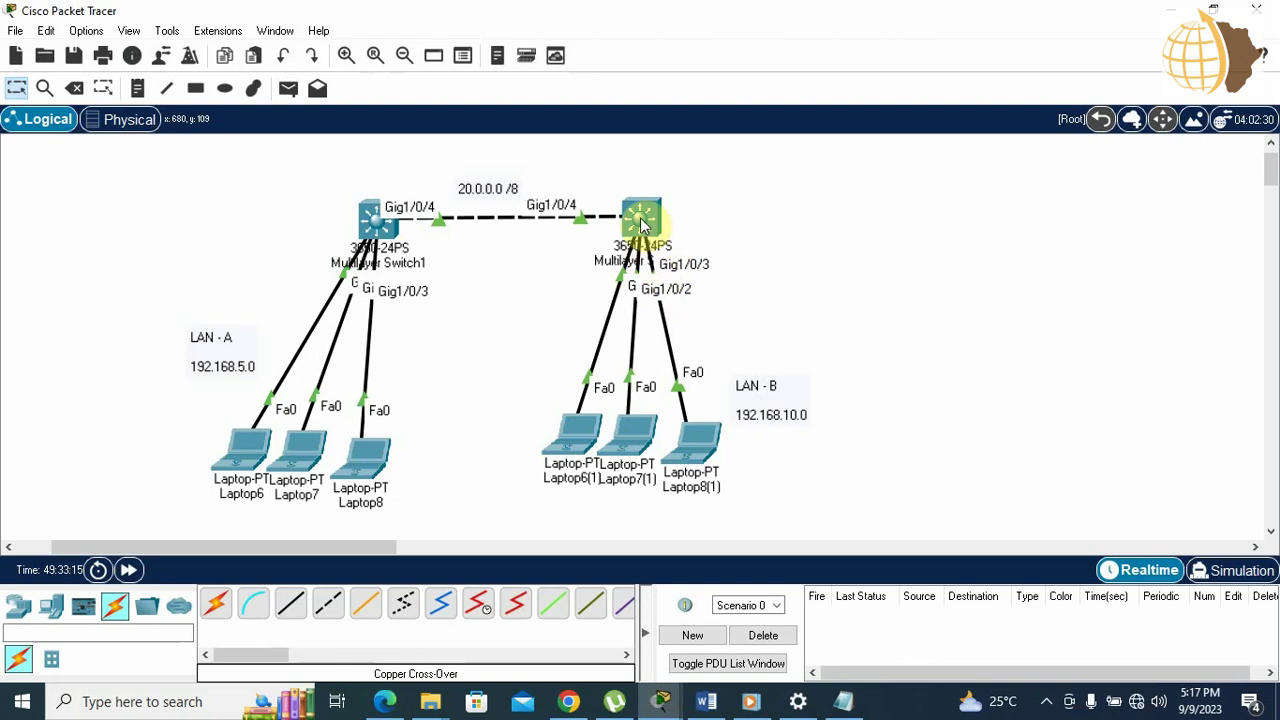
{"action": "mouse_move", "coordinate": [640, 222]}
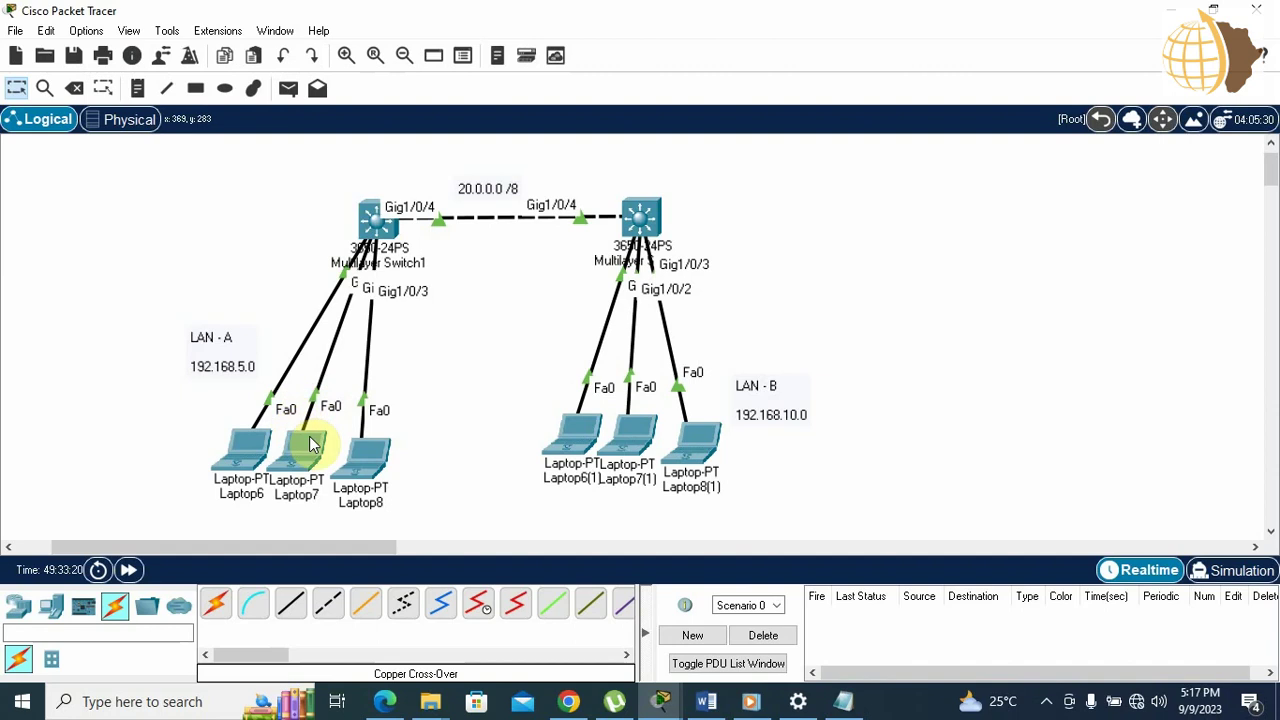
{"action": "left_click", "coordinate": [367, 214]}
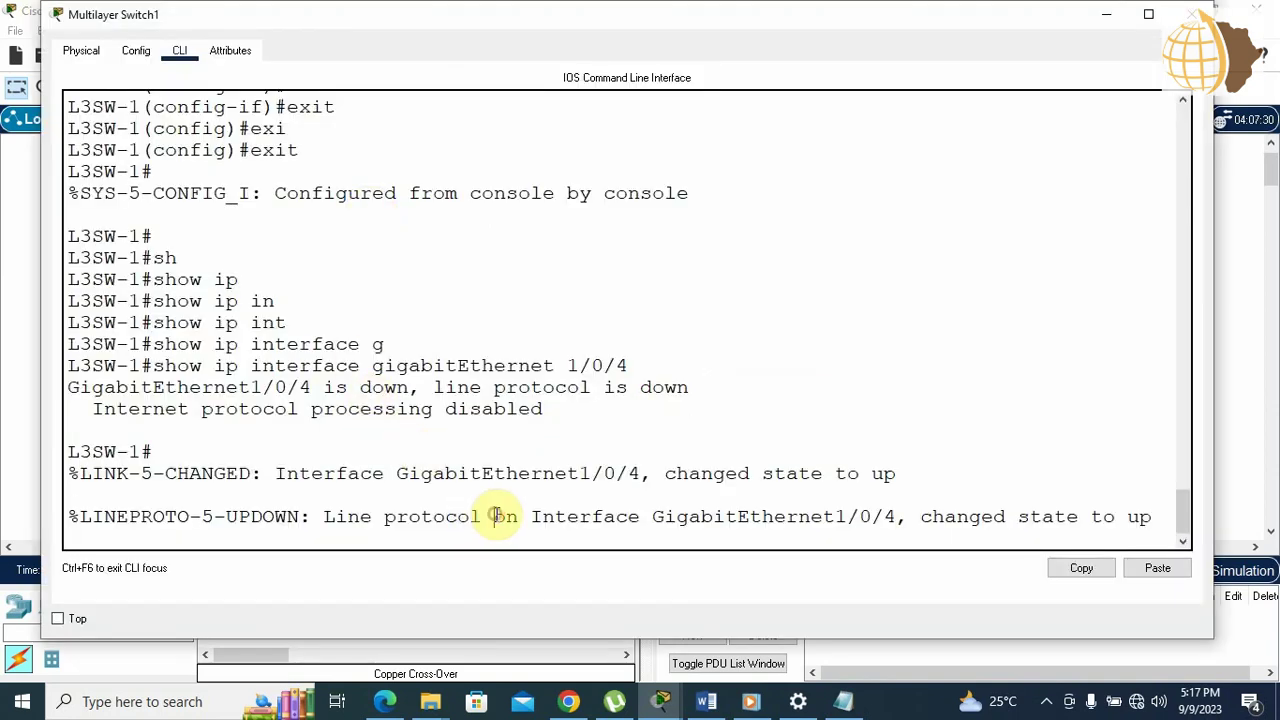
{"action": "key", "text": "Return"}
{"action": "key", "text": "Return"}
{"action": "key", "text": "Return"}
{"action": "key", "text": "Return"}
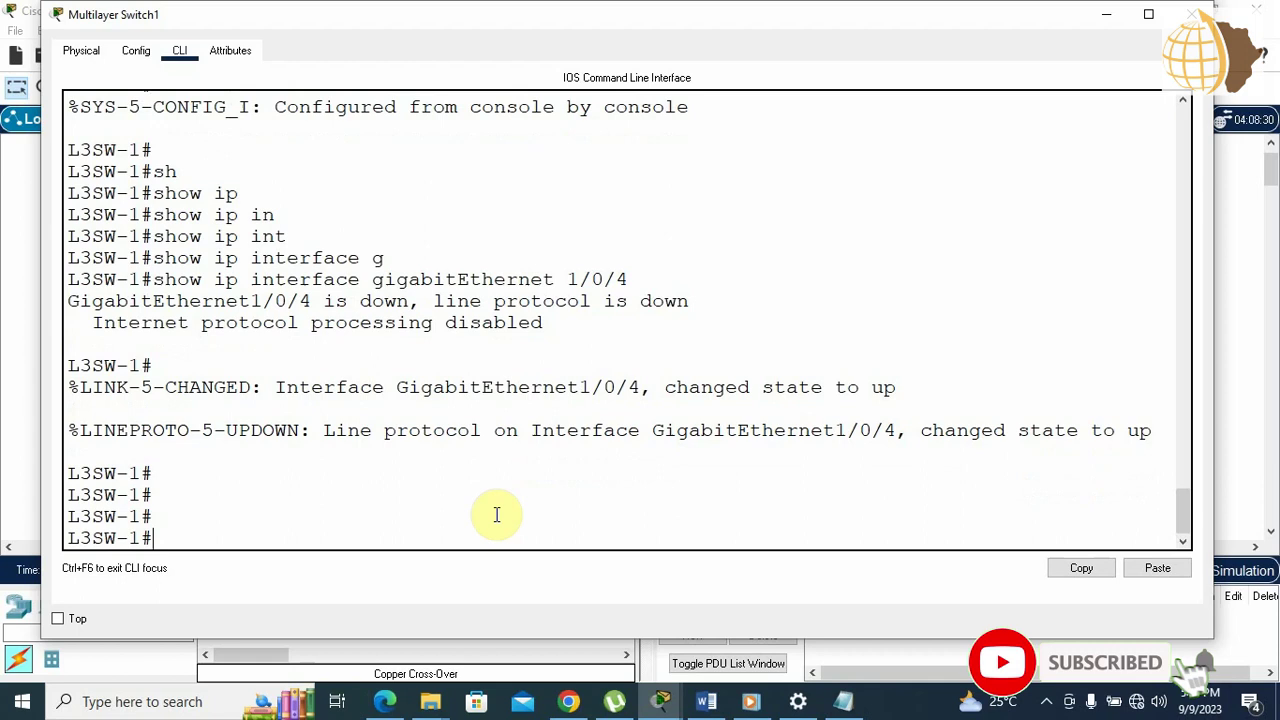
{"action": "type", "text": "conf t"}
{"action": "key", "text": "Return"}
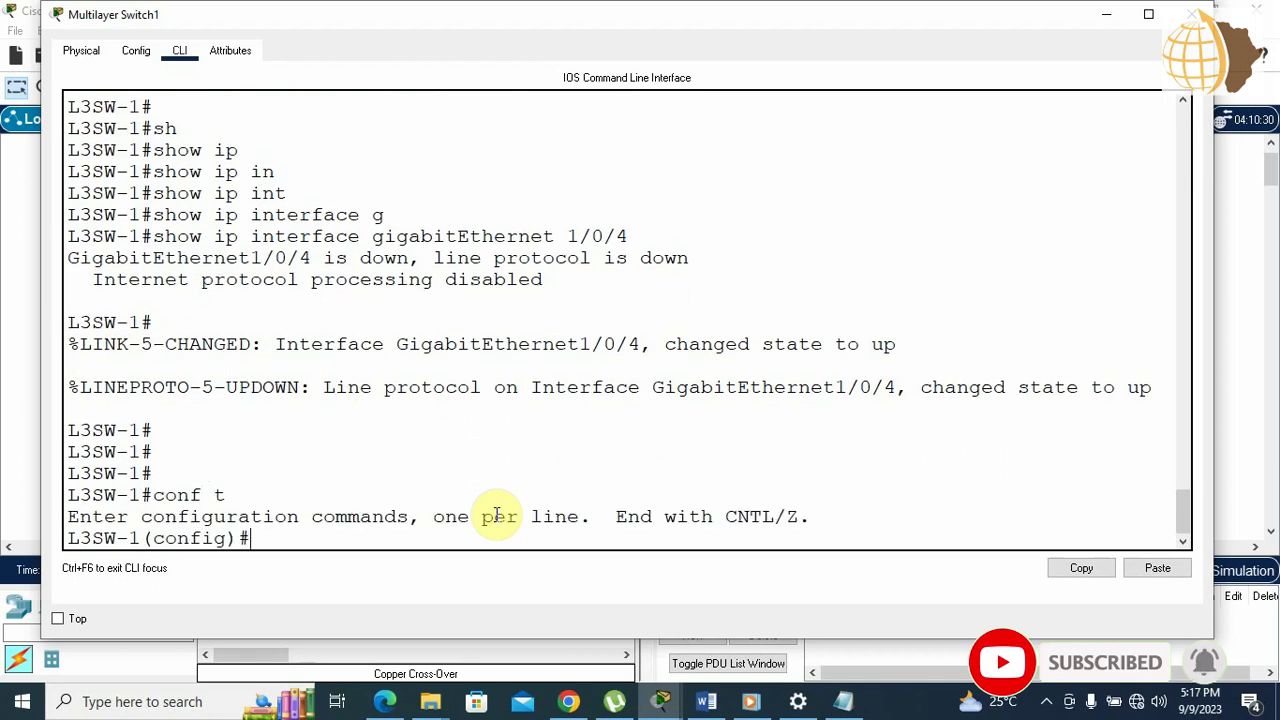
{"action": "type", "text": "i"}
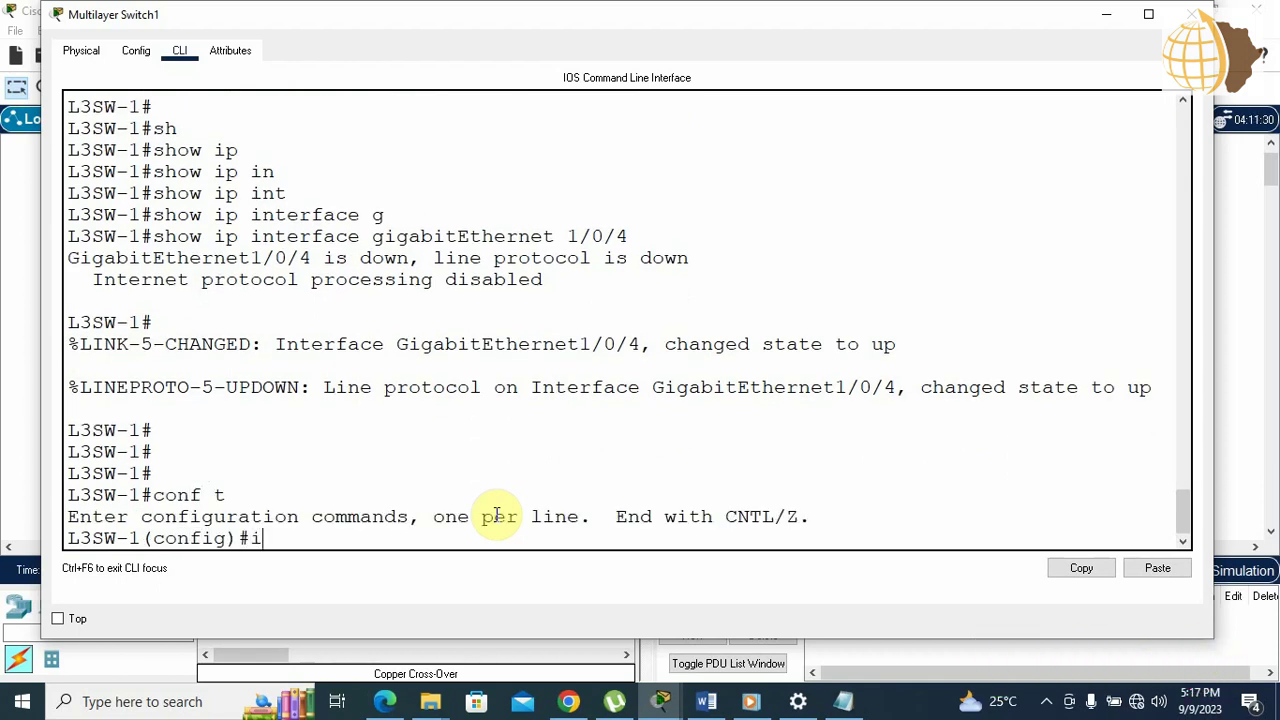
{"action": "type", "text": "p routi"}
{"action": "key", "text": "Tab"}
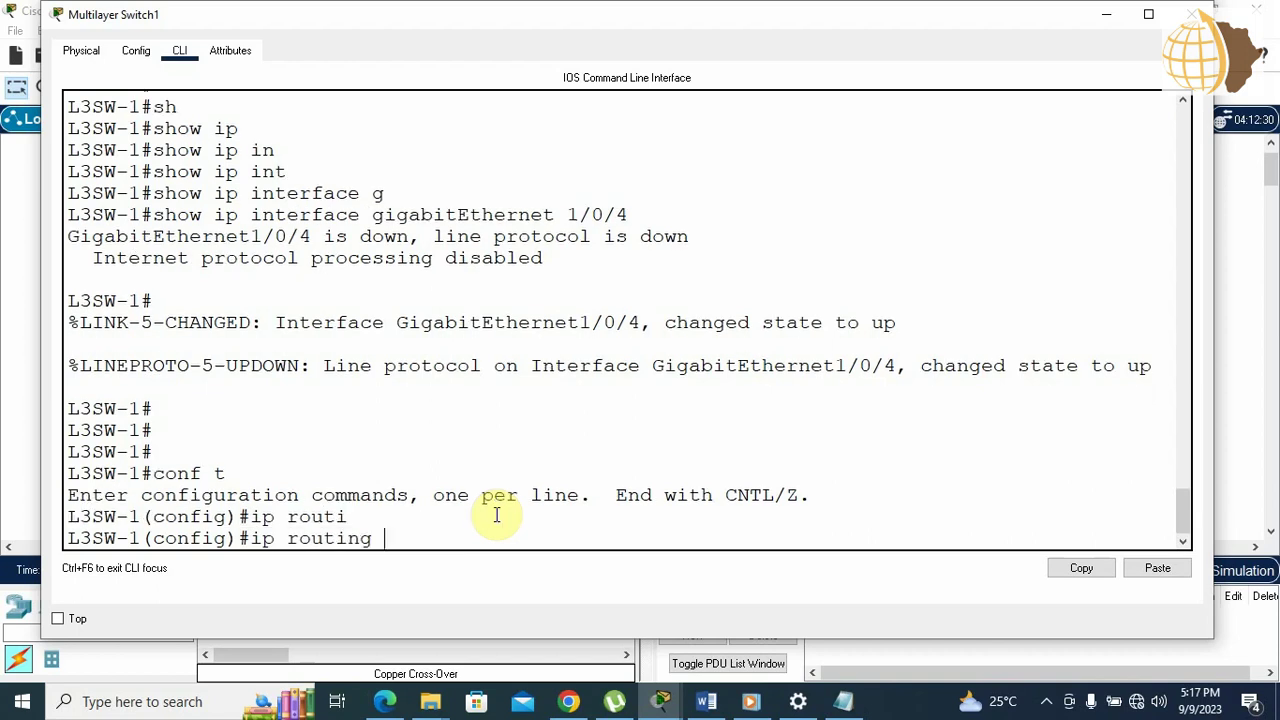
{"action": "key", "text": "Return"}
{"action": "key", "text": "Return"}
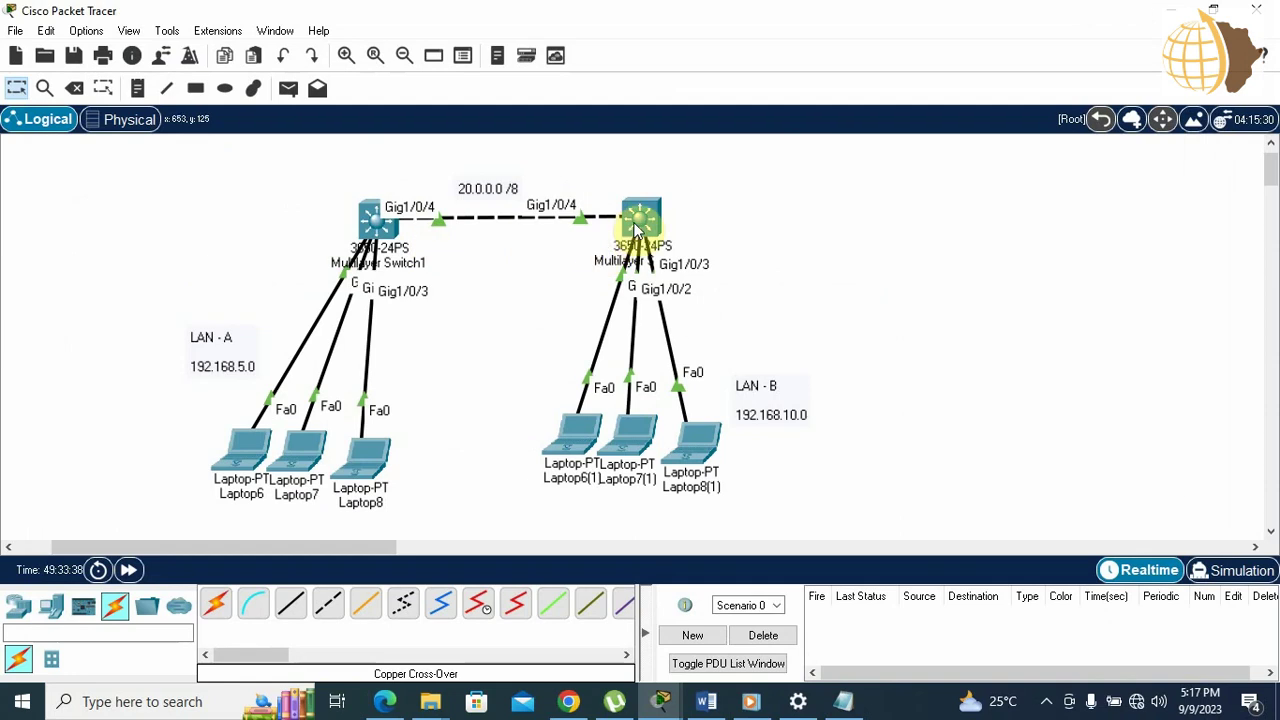
Step: Enable ip routing on Multilayer Switch2 from global configuration mode
{"action": "double_click", "coordinate": [643, 220]}
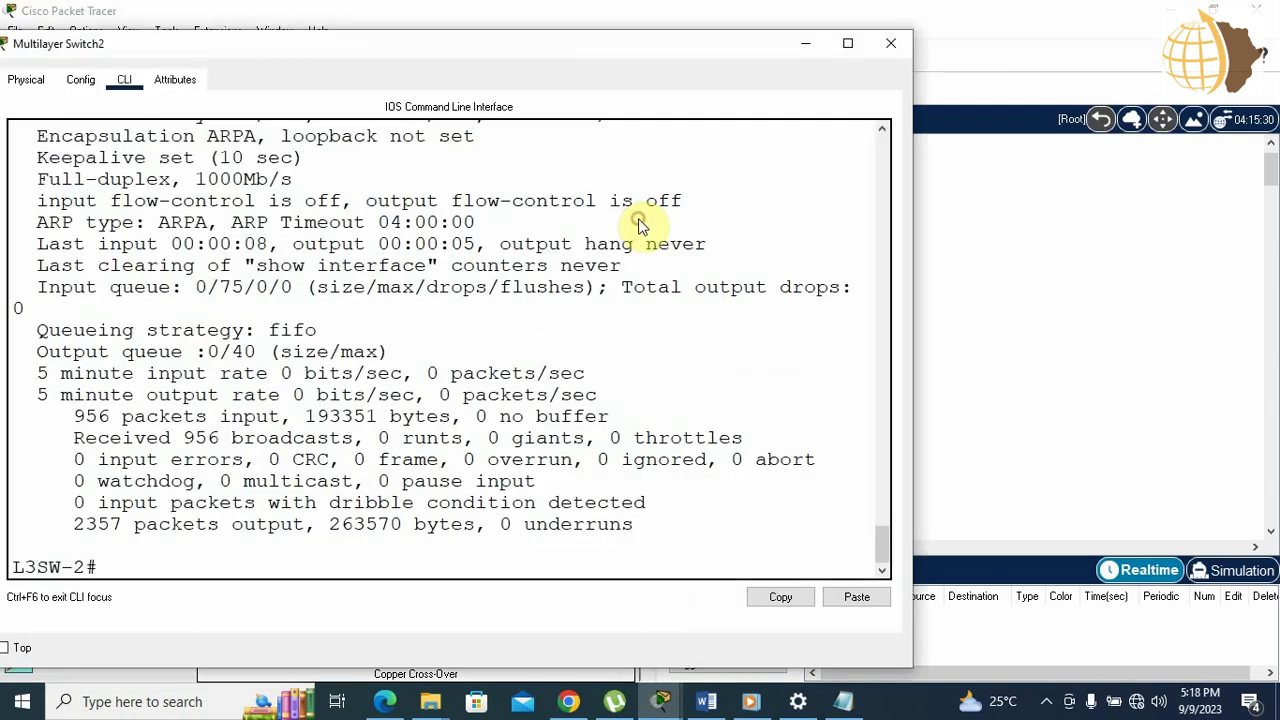
{"action": "type", "text": "conf t"}
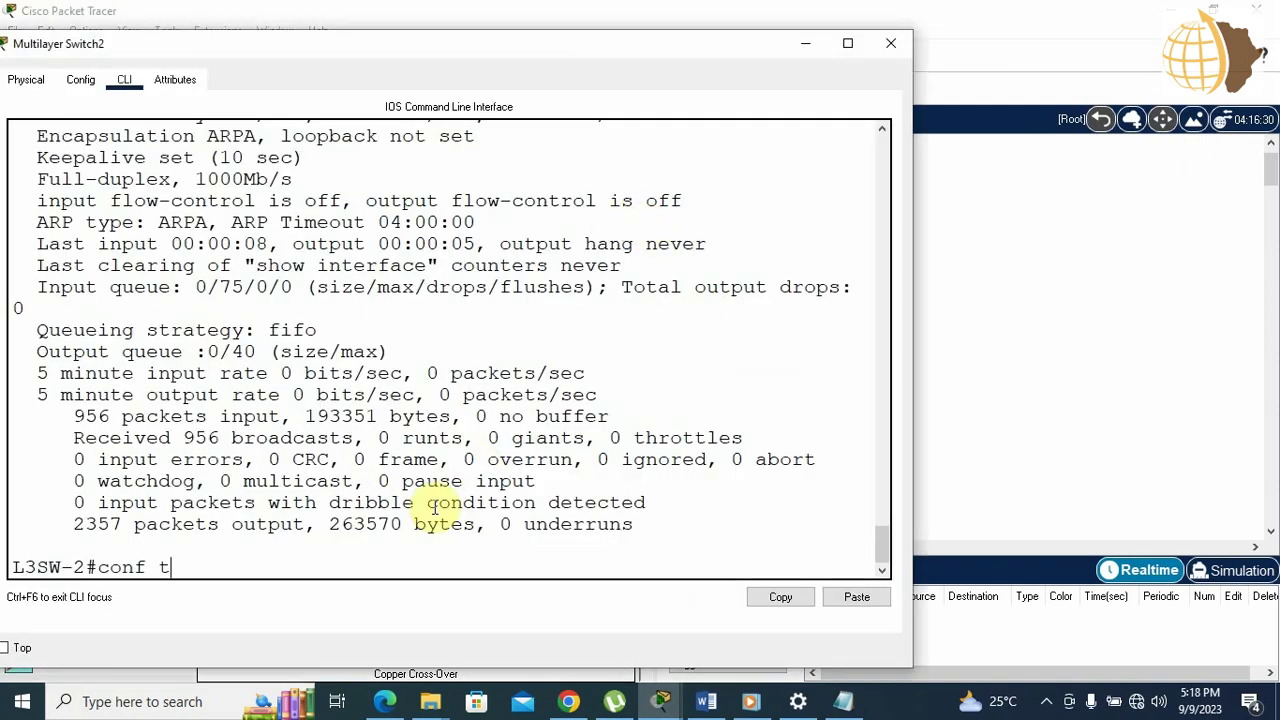
{"action": "key", "text": "Return"}
{"action": "type", "text": "ip routing"}
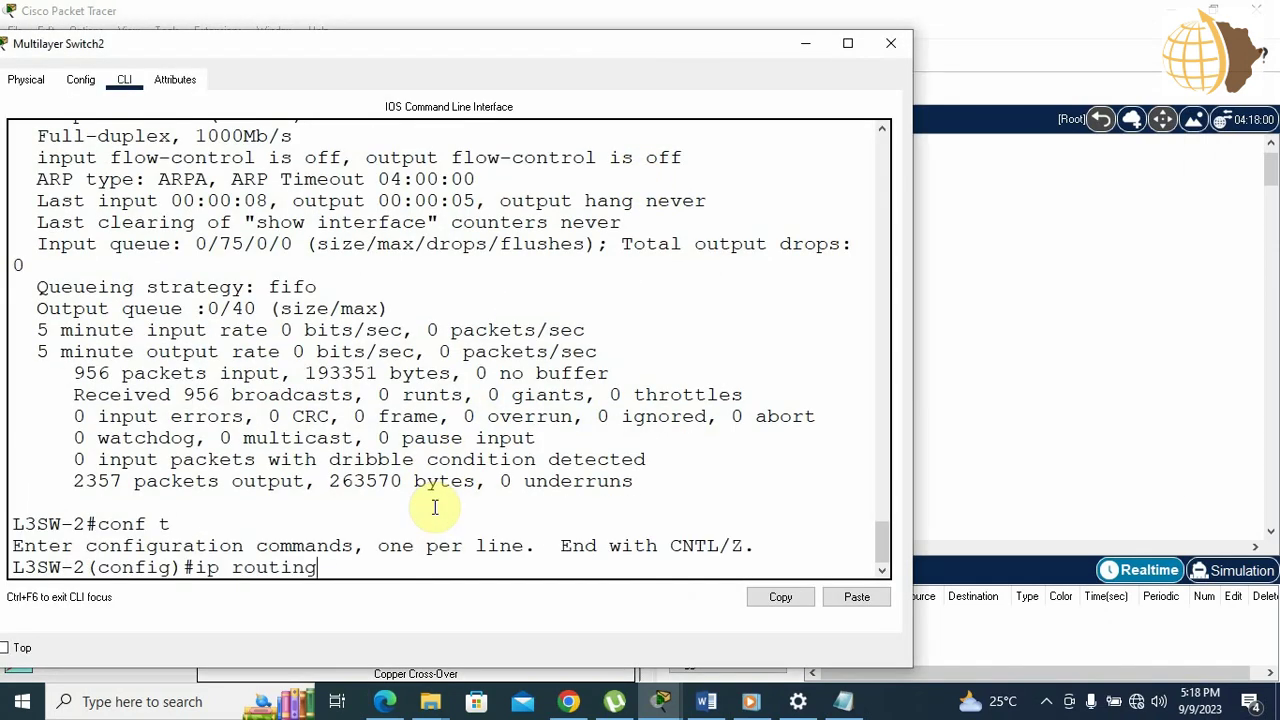
{"action": "key", "text": "Return"}
{"action": "key", "text": "Return"}
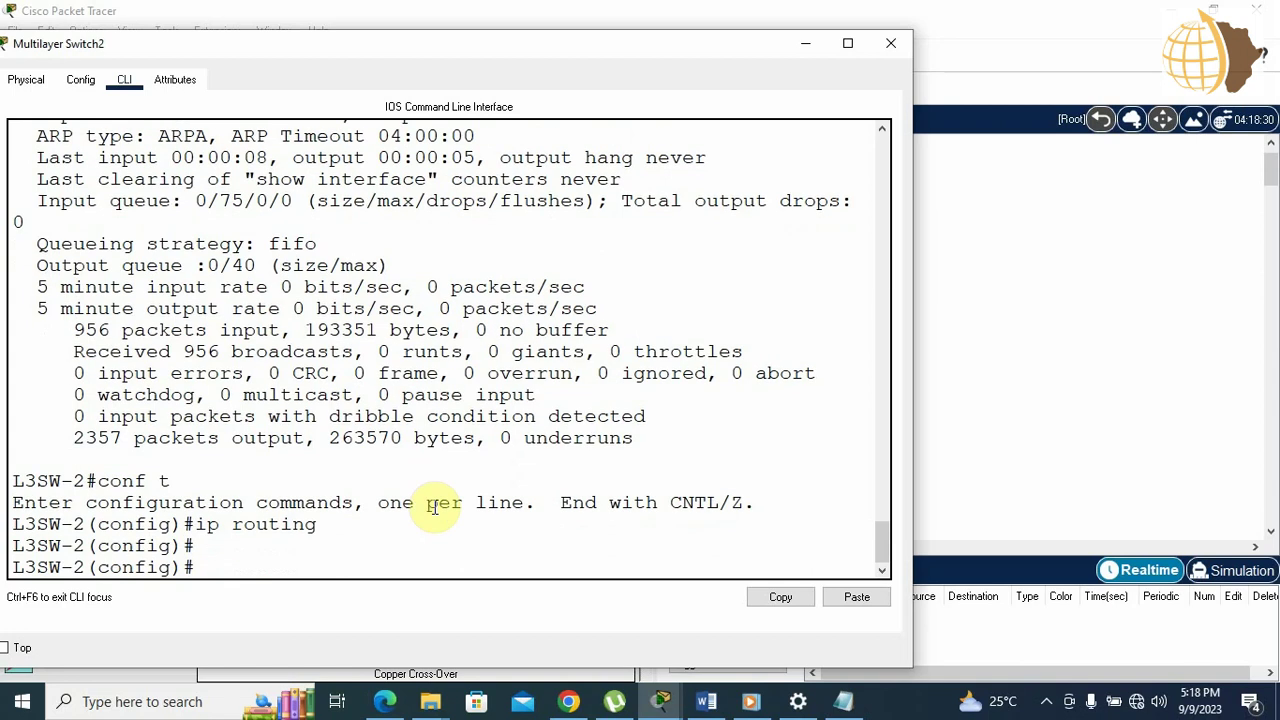
Step: Reopen Multilayer Switch1's console, then bring the Notepad playlist notes forward
{"action": "left_click", "coordinate": [938, 388]}
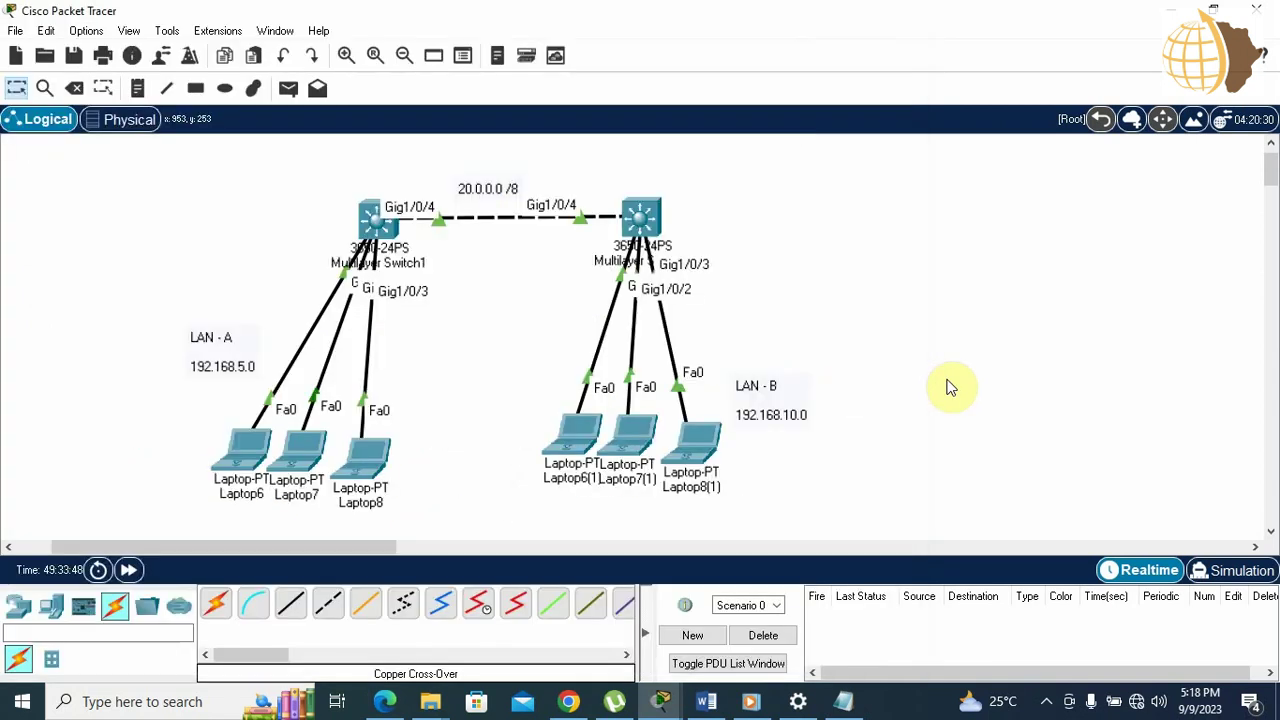
{"action": "left_click", "coordinate": [370, 220]}
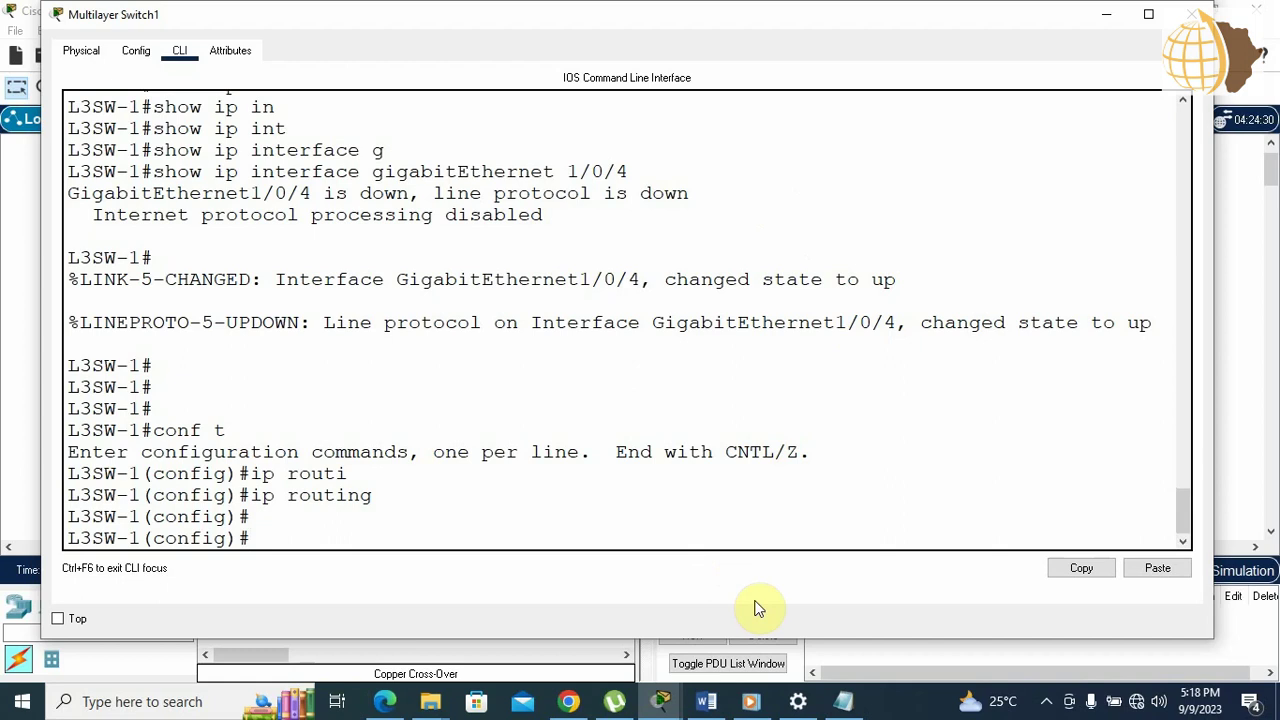
{"action": "left_click", "coordinate": [843, 702]}
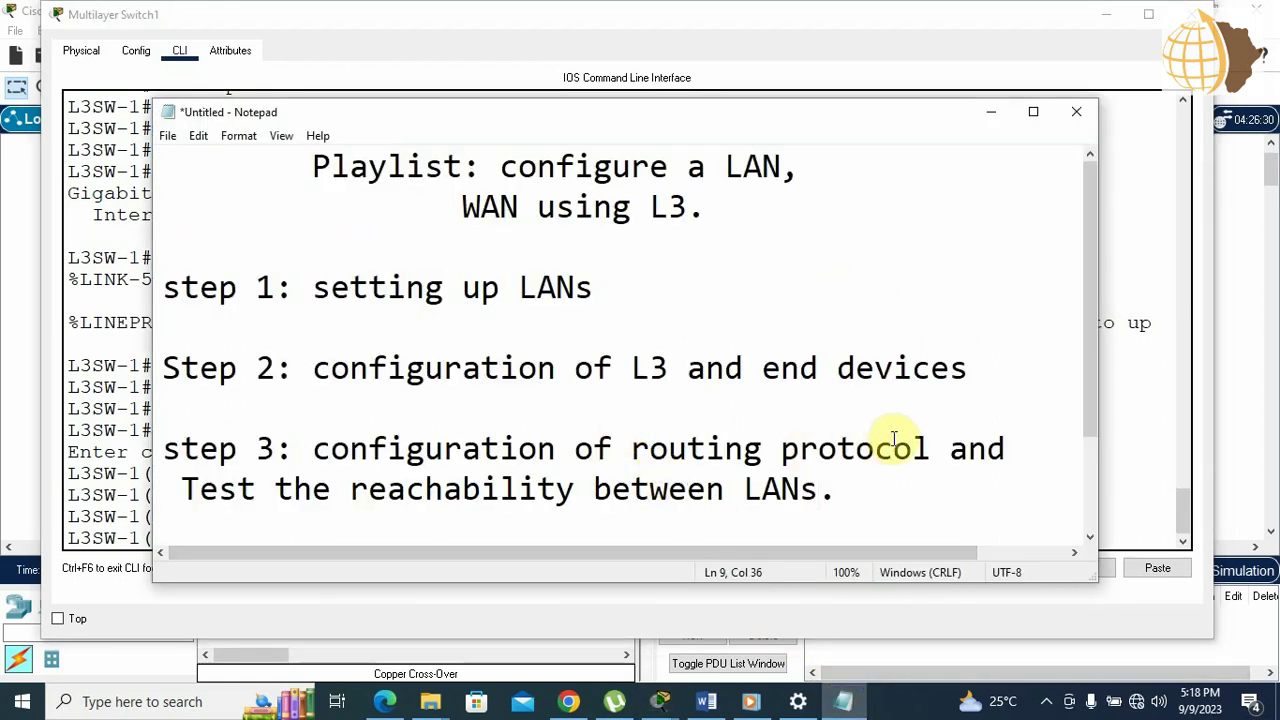
Step: Insert '(static)' directly after 'protocol' in step 3
{"action": "left_click", "coordinate": [932, 449]}
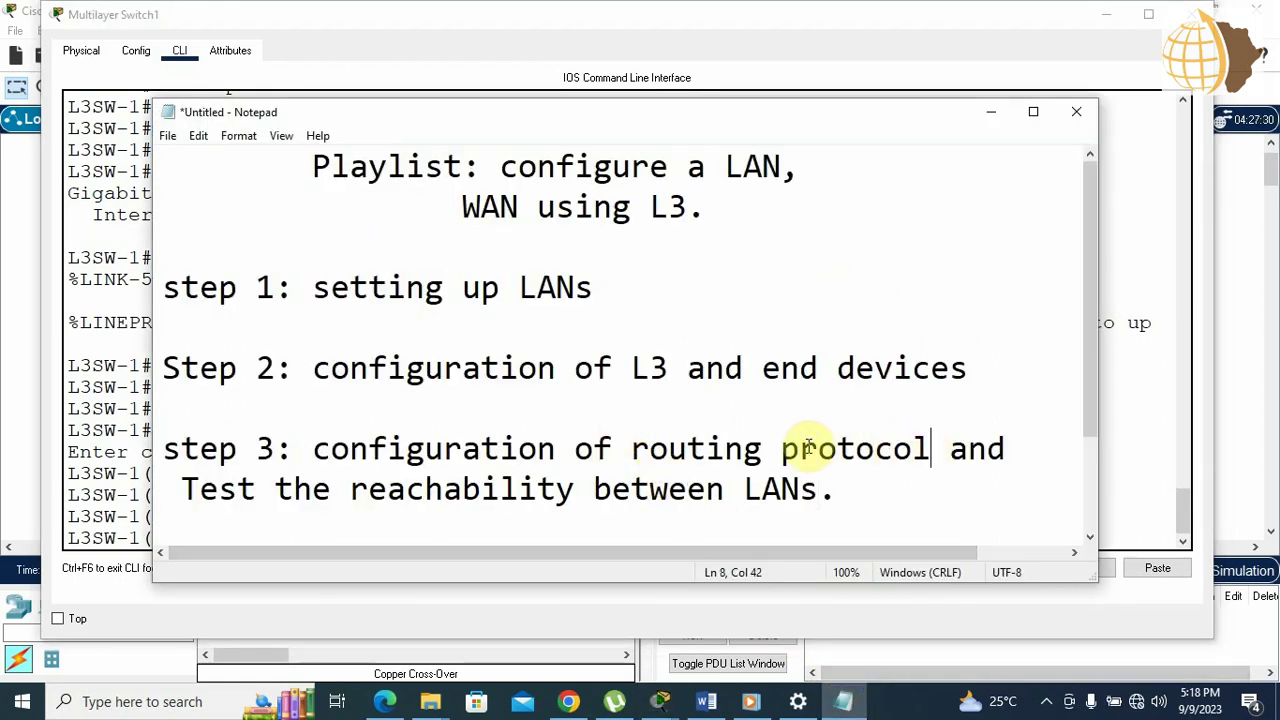
{"action": "left_click", "coordinate": [779, 449]}
{"action": "key", "text": "Return"}
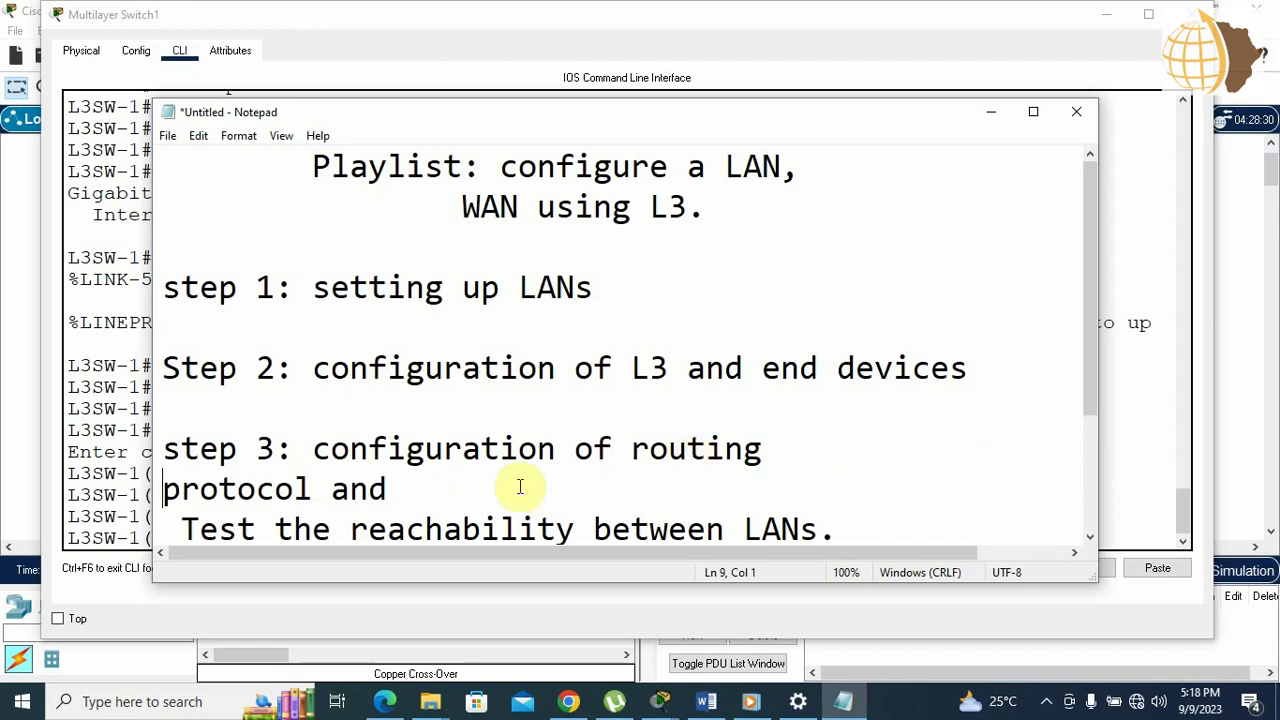
{"action": "left_click", "coordinate": [333, 488]}
{"action": "key", "text": "BackSpace"}
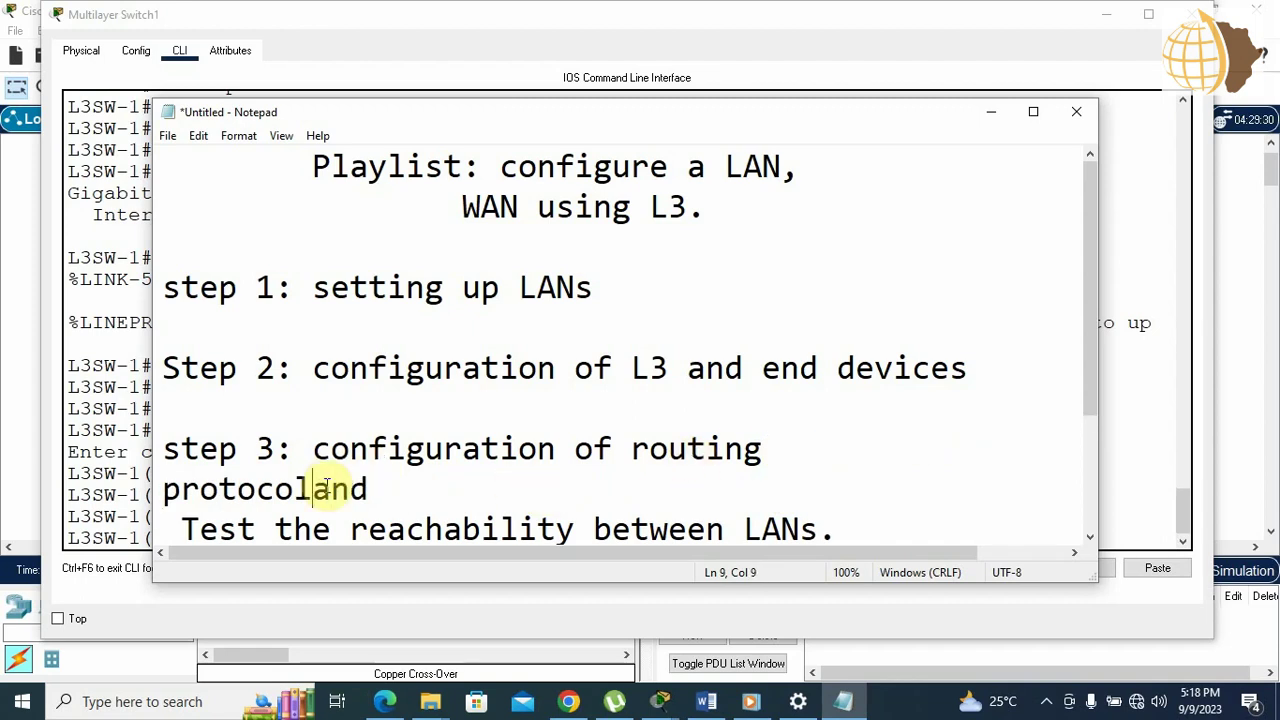
{"action": "type", "text": "(st)"}
{"action": "key", "text": "Left"}
{"action": "type", "text": "st"}
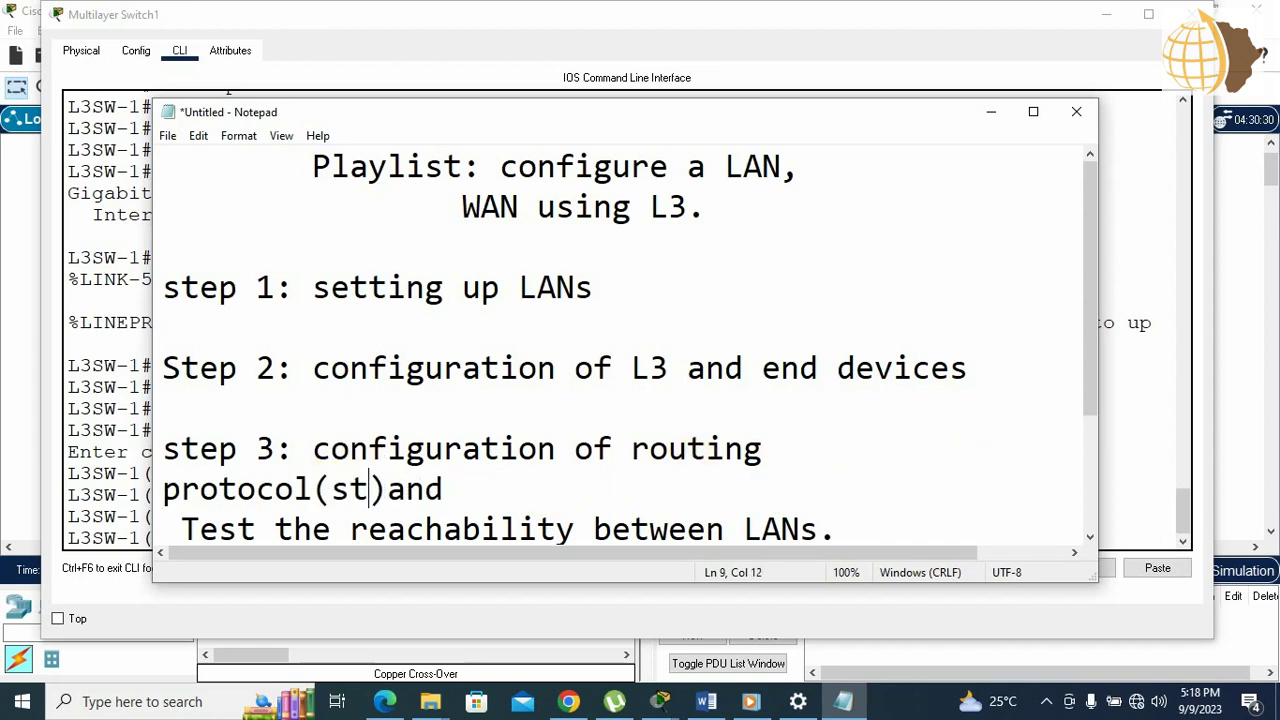
{"action": "type", "text": "at"}
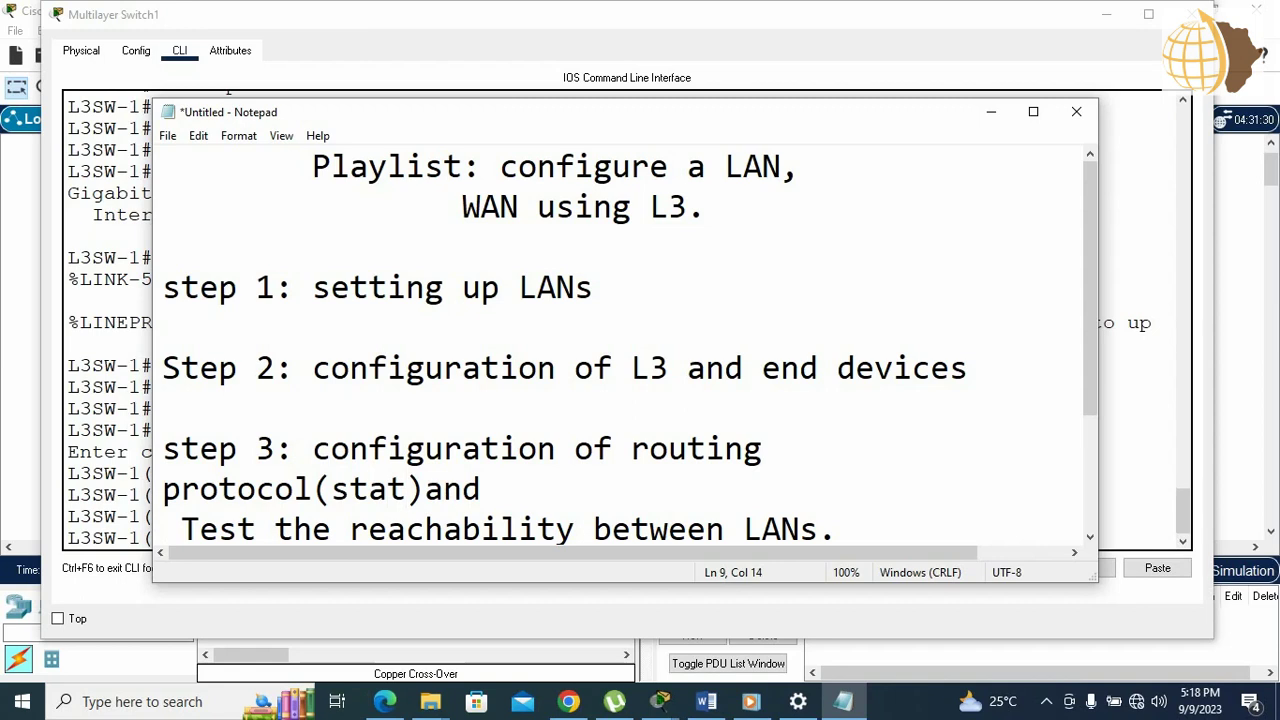
{"action": "type", "text": "ic"}
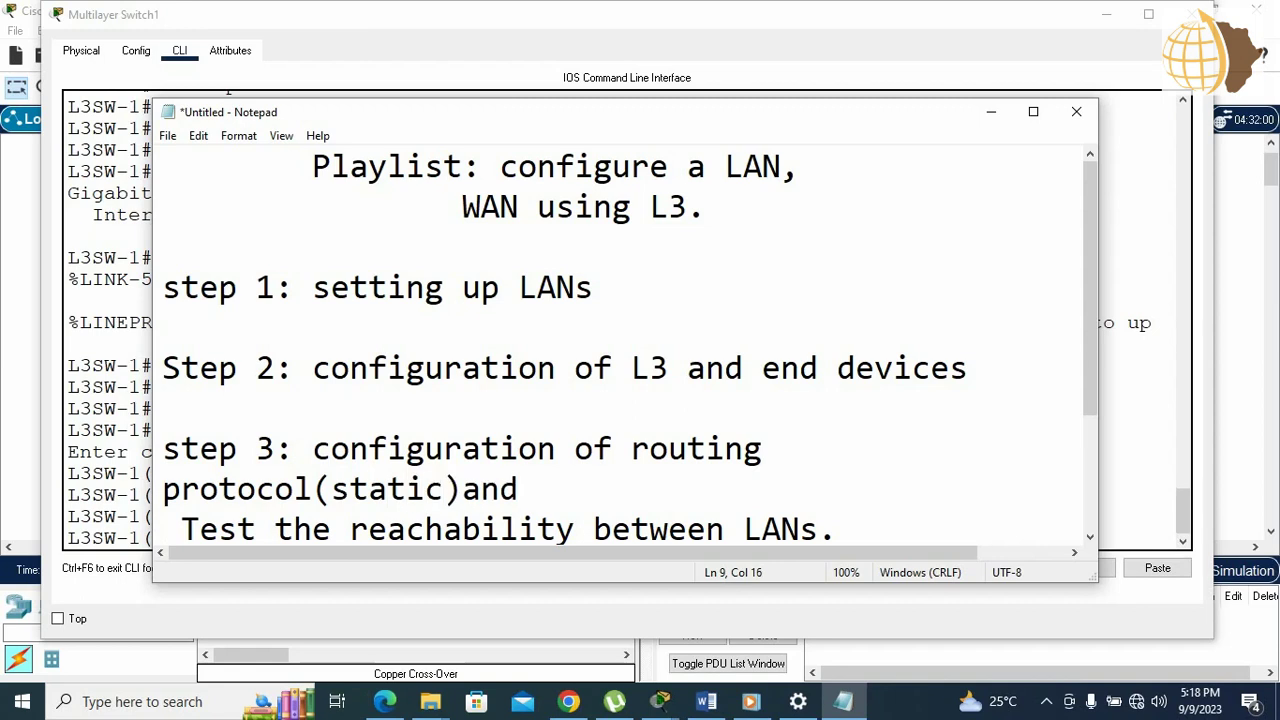
Step: Join the 'Test the reachability' line onto step 3 and rewrap before 'between LANs.'
{"action": "left_click", "coordinate": [545, 485]}
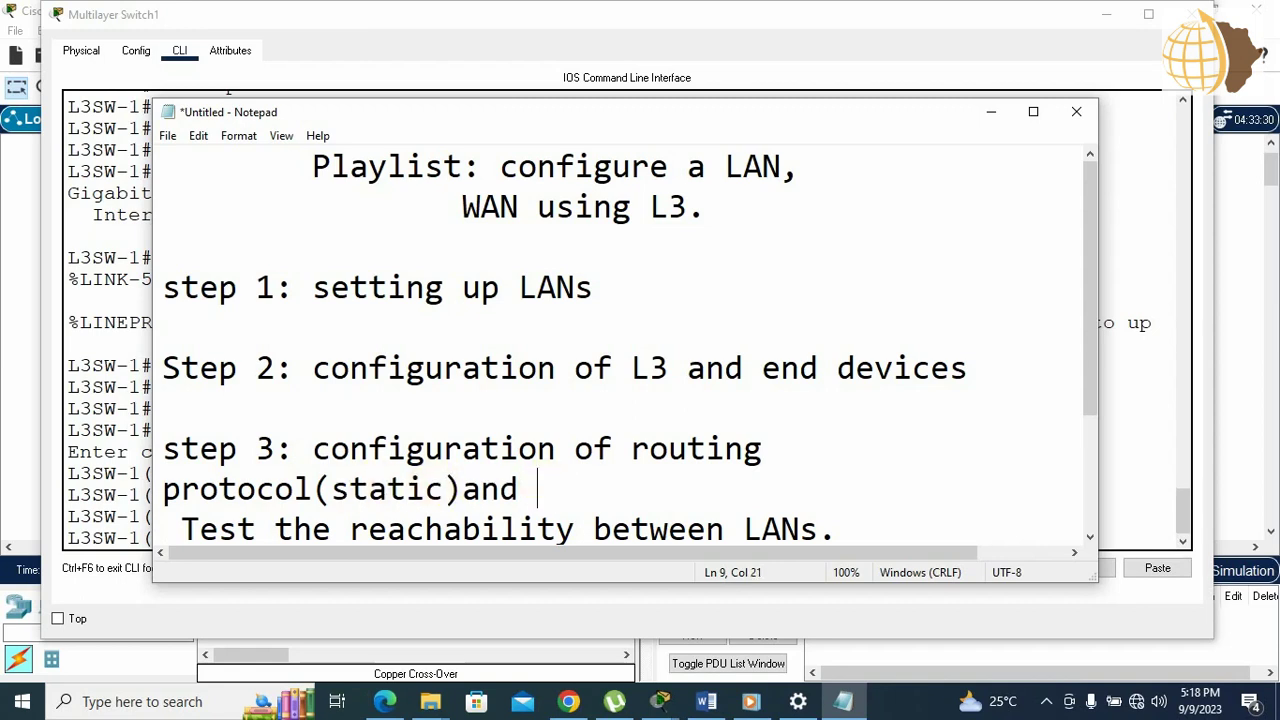
{"action": "key", "text": "Delete"}
{"action": "key", "text": "Delete"}
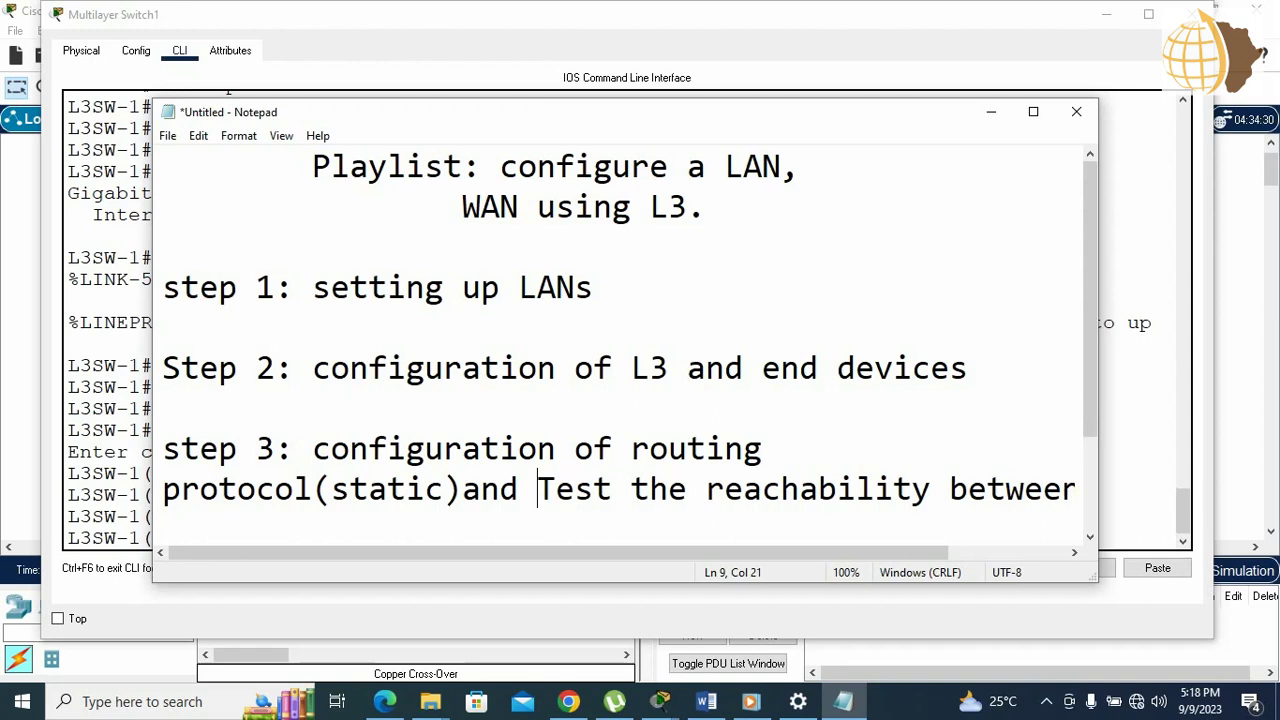
{"action": "key", "text": "BackSpace"}
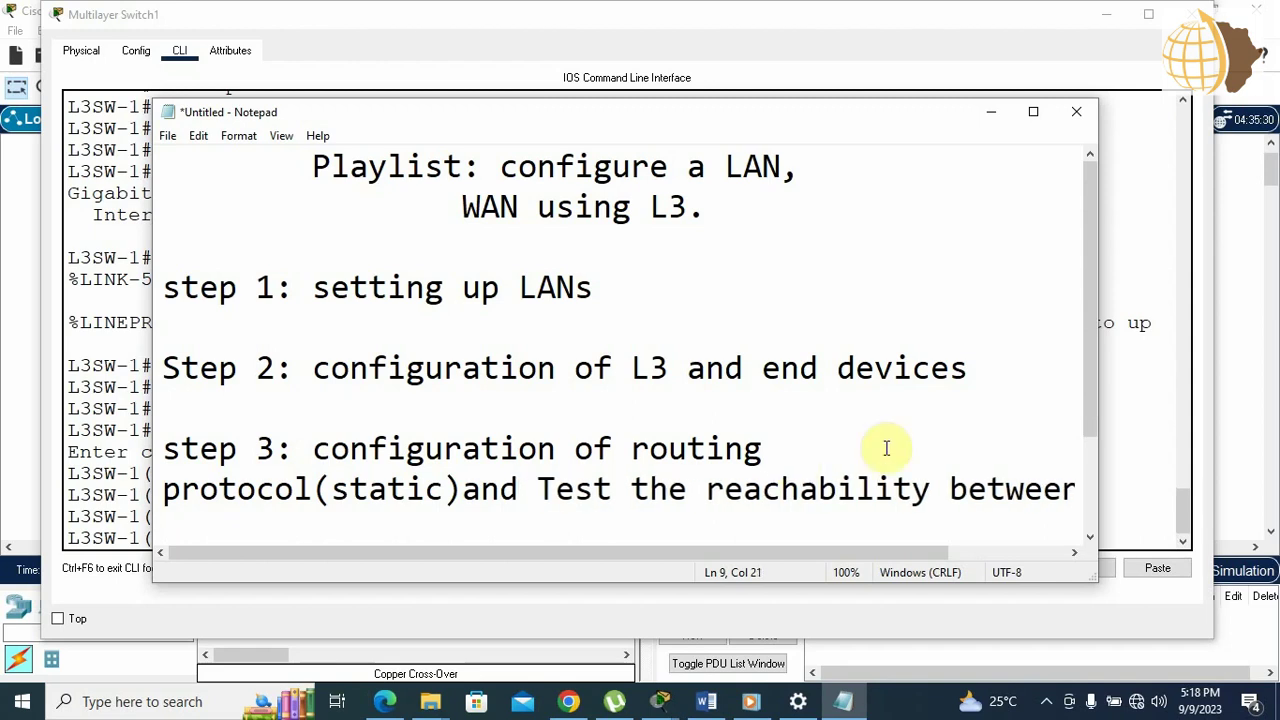
{"action": "left_click", "coordinate": [955, 505]}
{"action": "key", "text": "Return"}
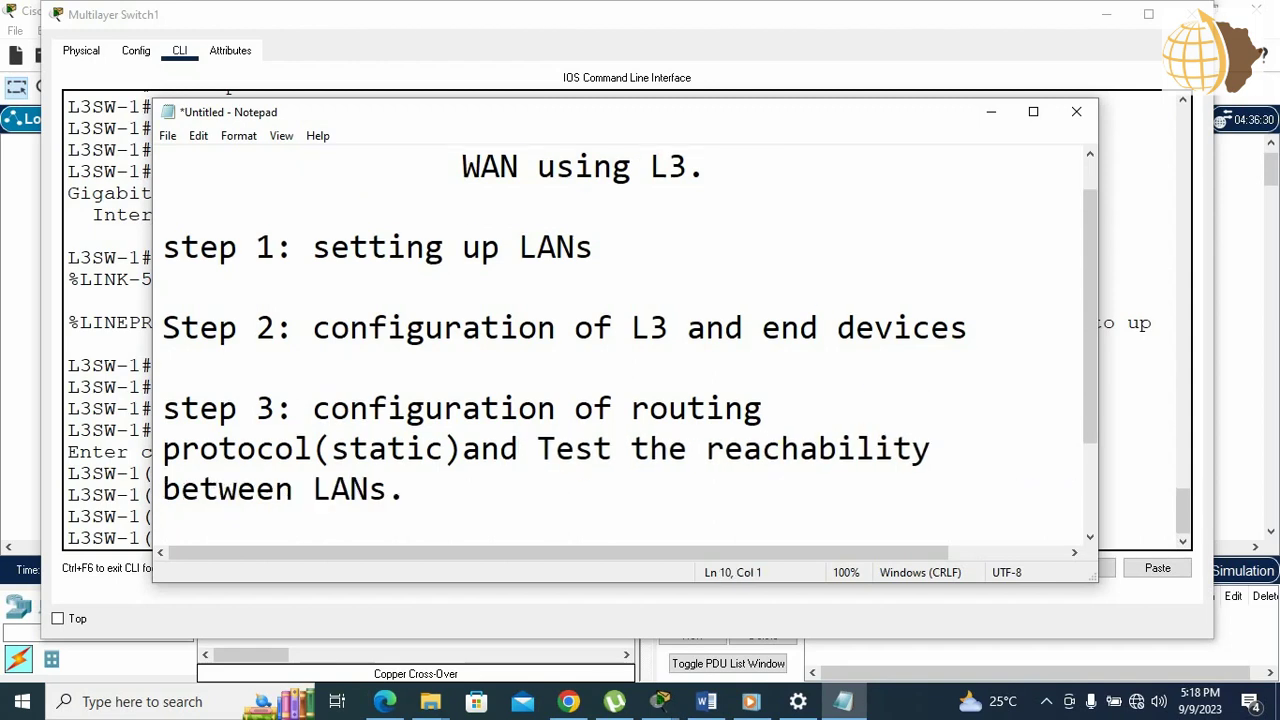
Step: On Multilayer Switch1's CLI, begin the route ip route 192.168.10.0 255.255.255.0
{"action": "left_click", "coordinate": [1125, 266]}
{"action": "left_click", "coordinate": [1226, 271]}
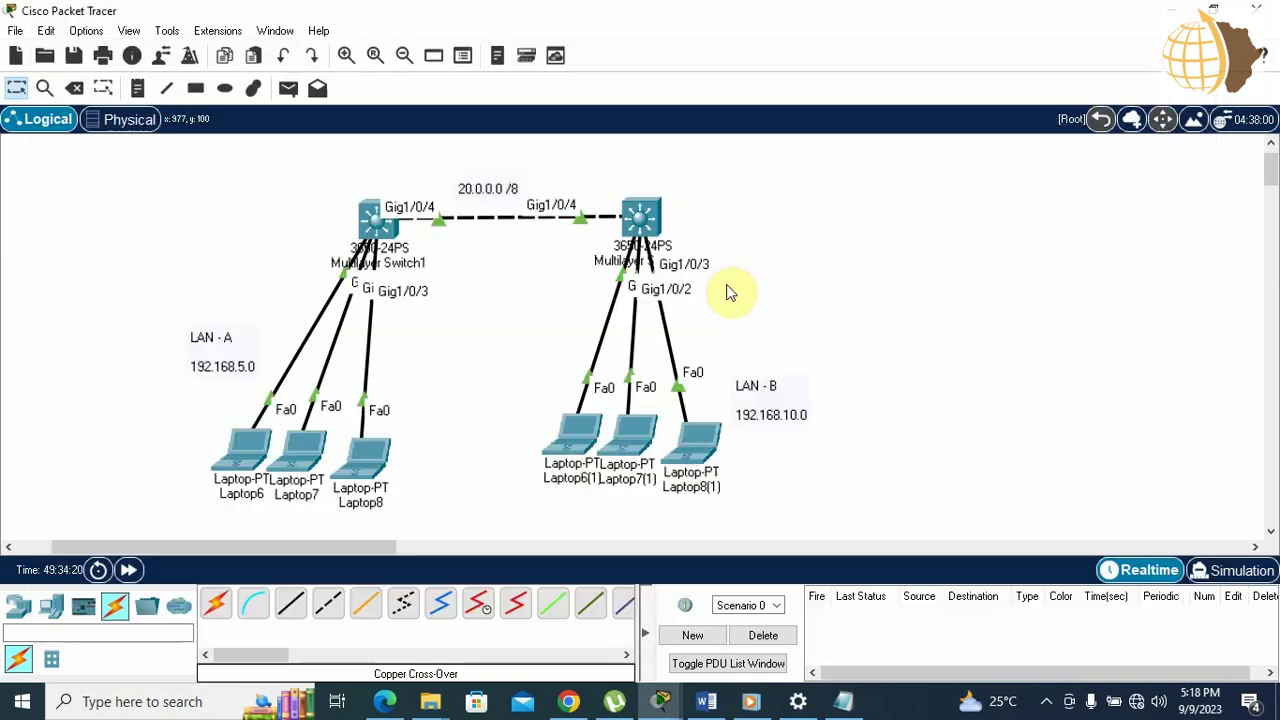
{"action": "left_click", "coordinate": [378, 228]}
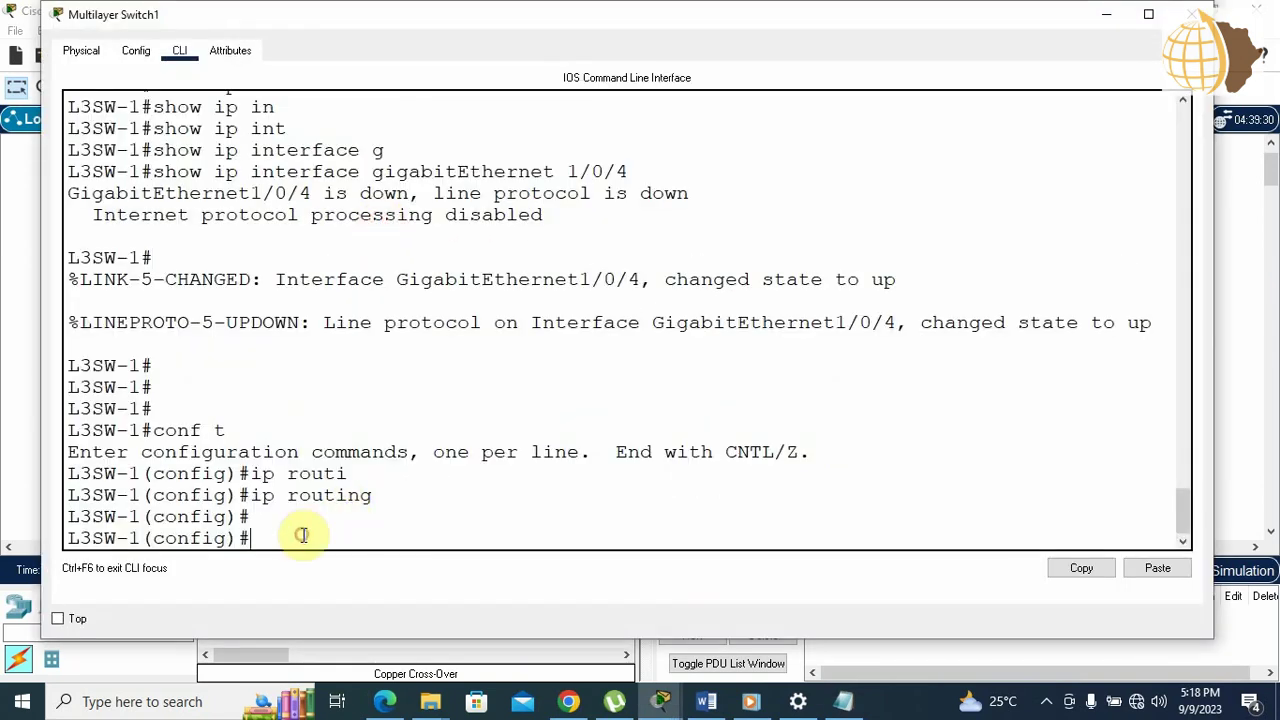
{"action": "type", "text": "ip route 192.1"}
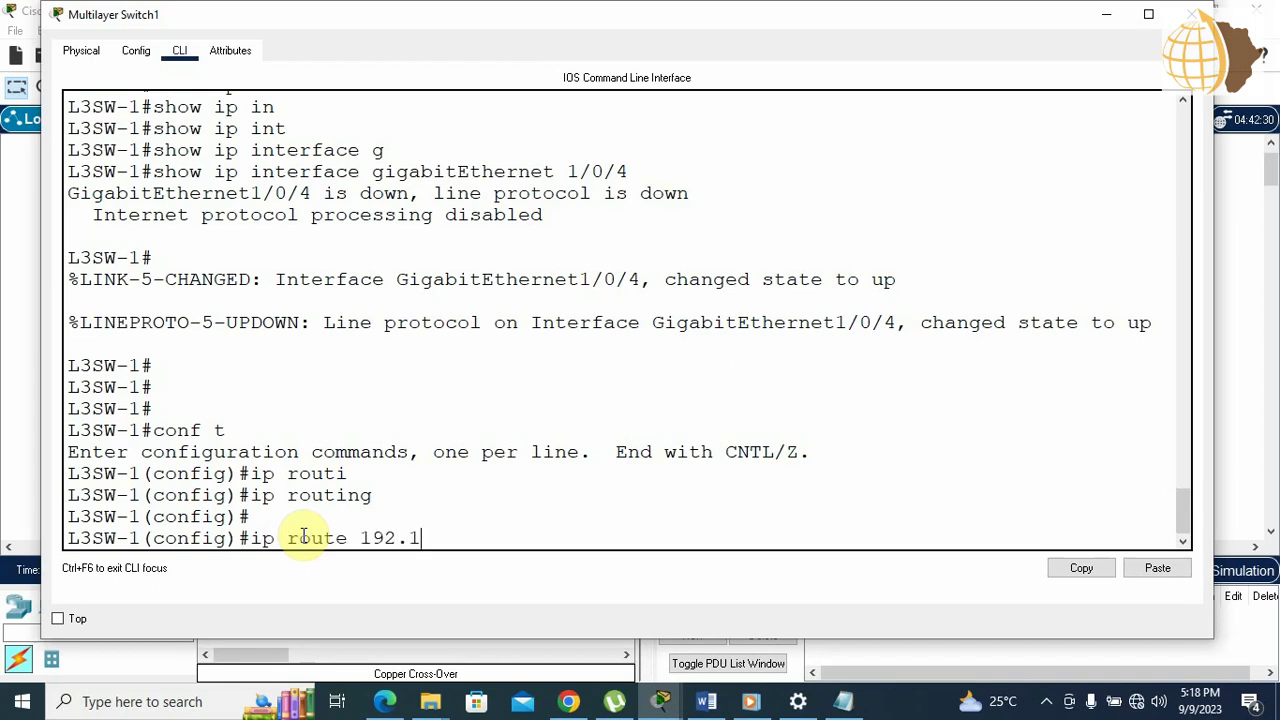
{"action": "type", "text": "6810"}
{"action": "key", "text": "BackSpace"}
{"action": "key", "text": "BackSpace"}
{"action": "type", "text": ".10.0 255.2"}
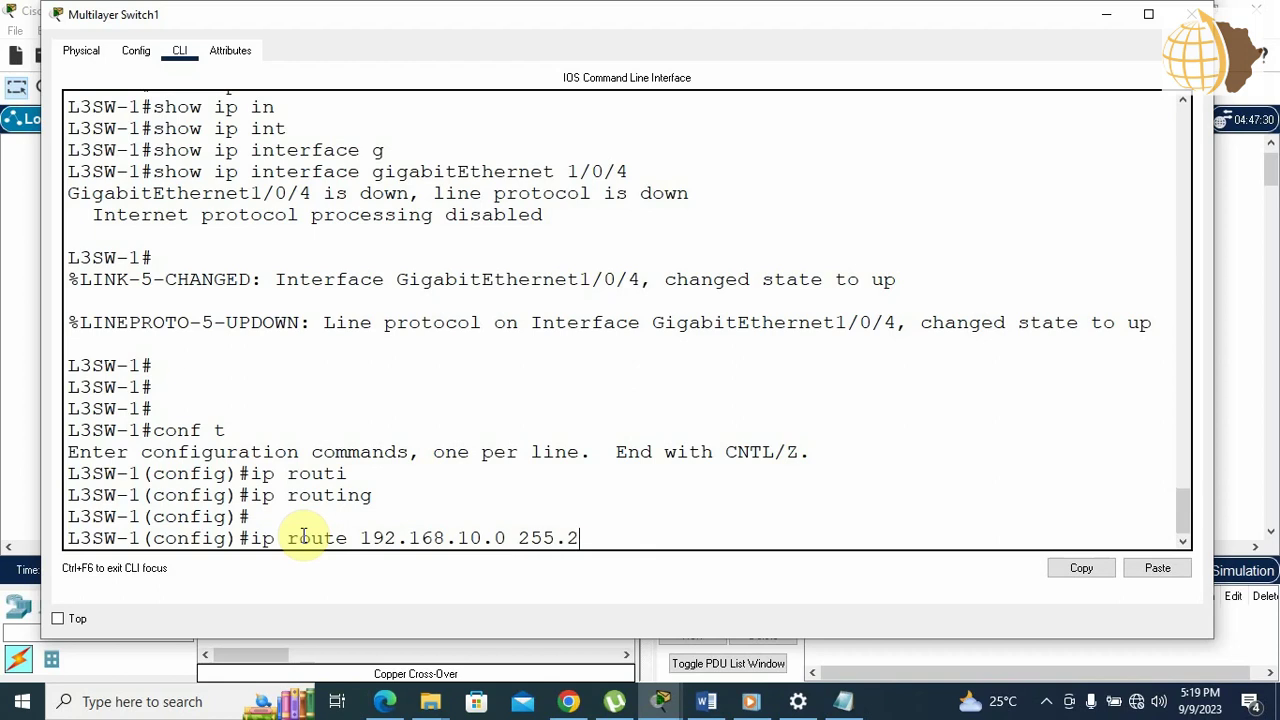
{"action": "type", "text": "55.255.0"}
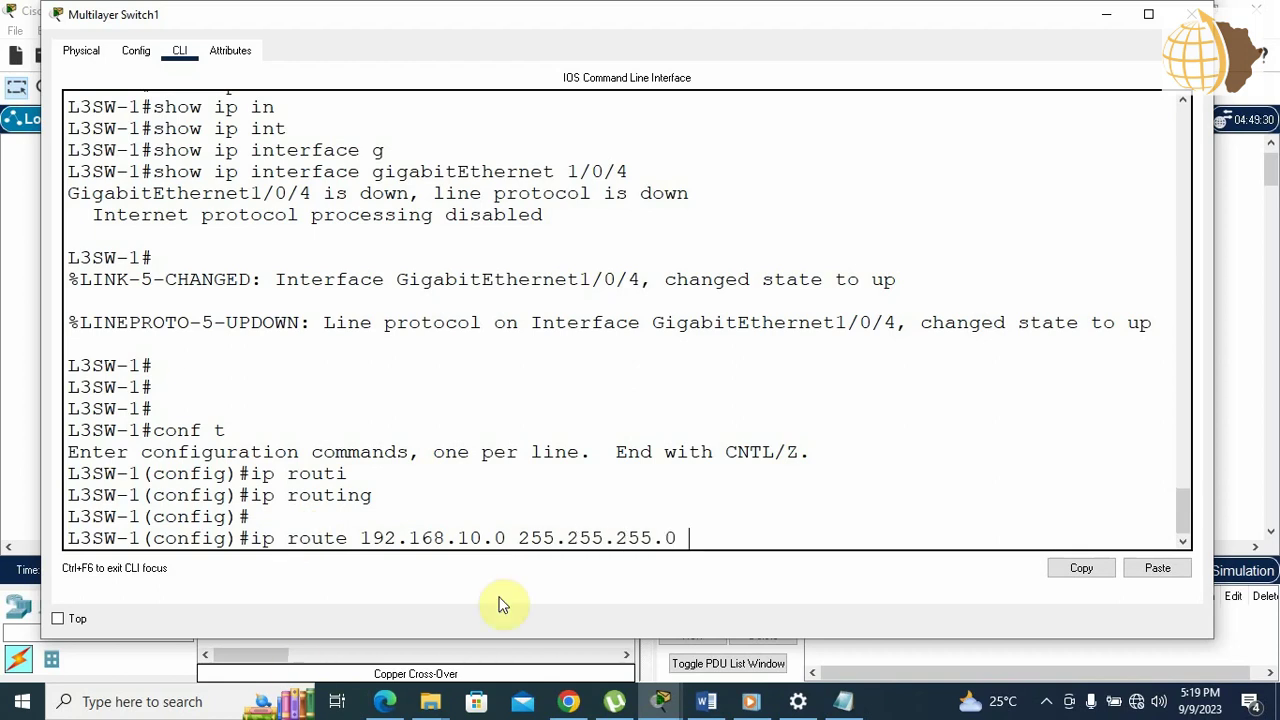
Step: Complete the static route with next hop 20.0.0.2, enter it, and type do wr
{"action": "left_click", "coordinate": [1223, 328]}
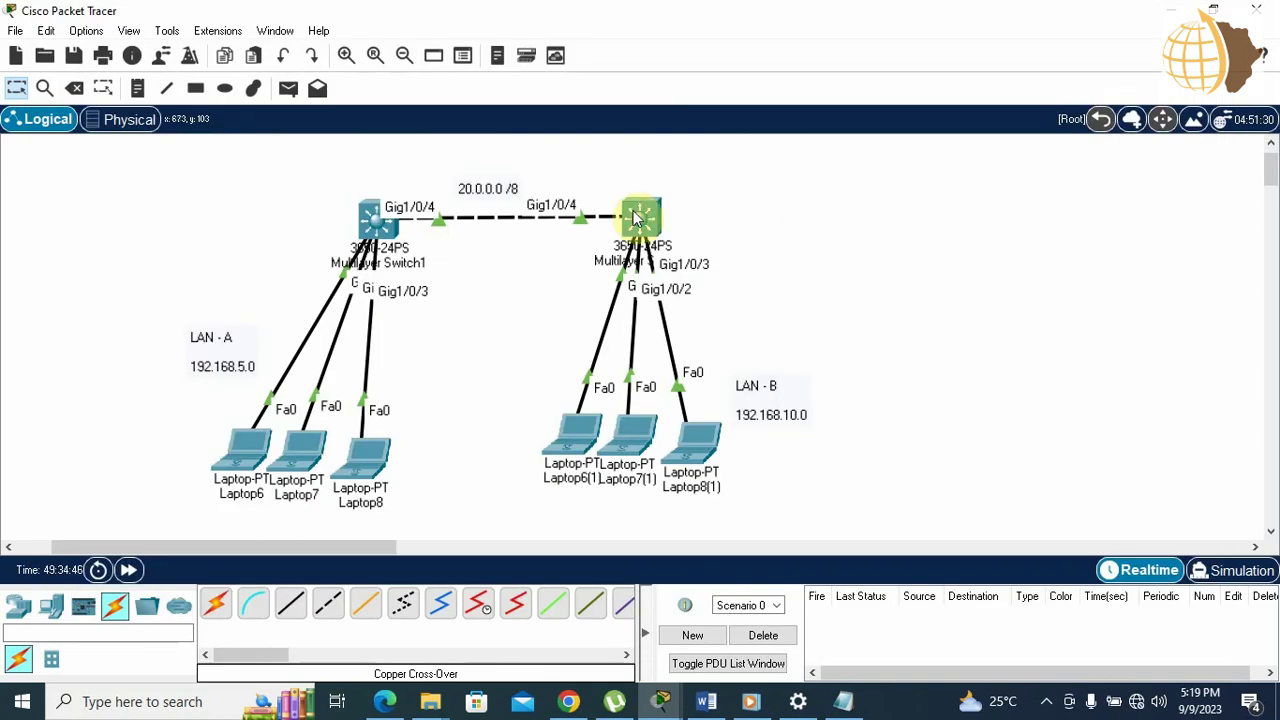
{"action": "mouse_move", "coordinate": [637, 218]}
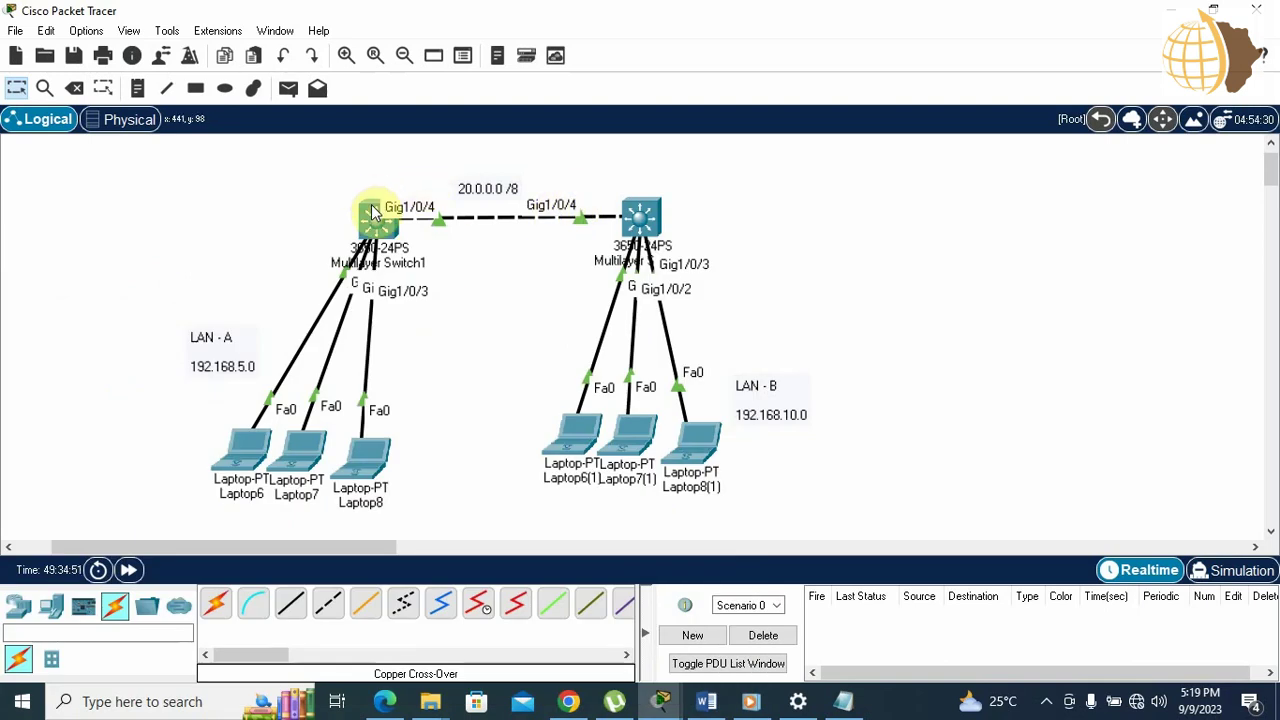
{"action": "mouse_move", "coordinate": [371, 213]}
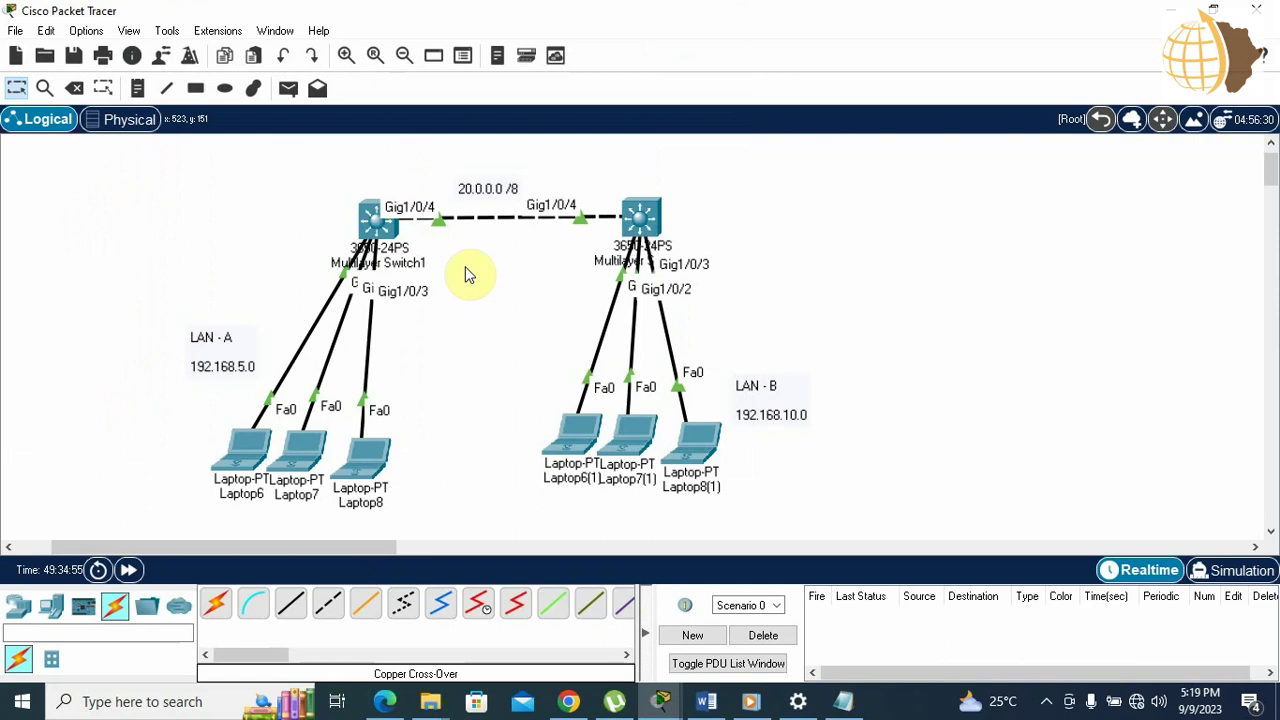
{"action": "left_click", "coordinate": [371, 222]}
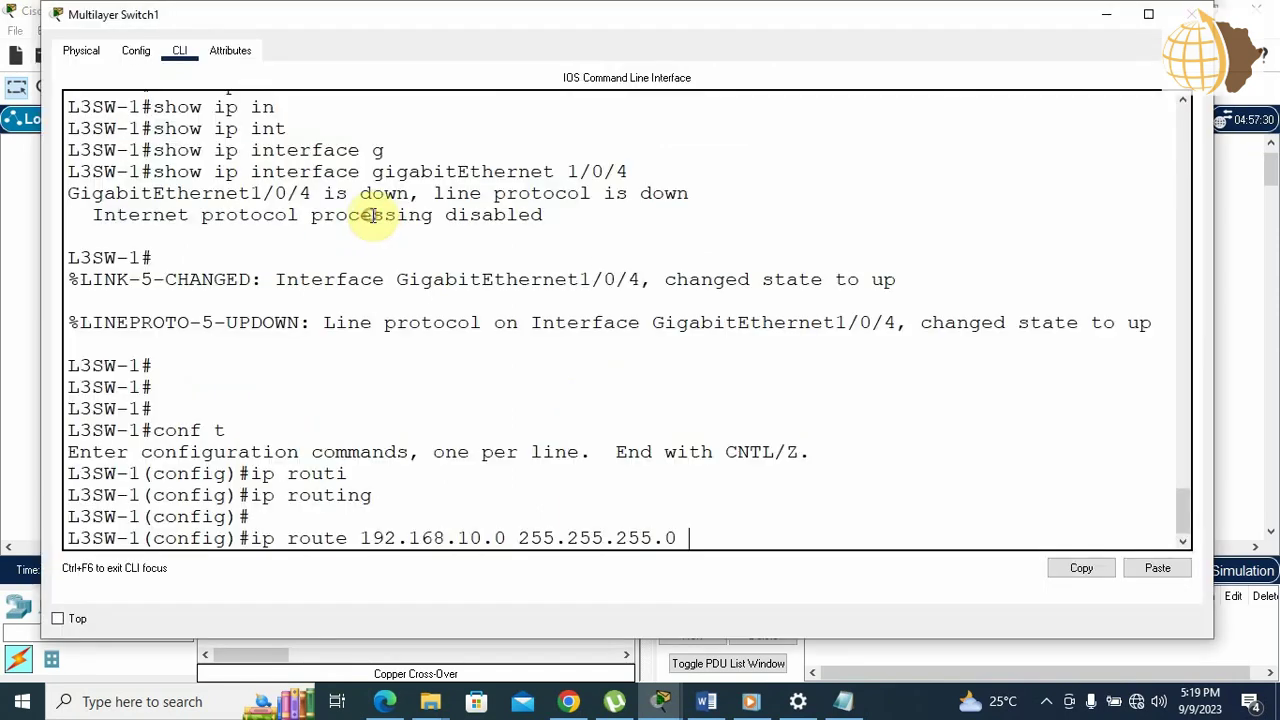
{"action": "type", "text": "10"}
{"action": "key", "text": "BackSpace"}
{"action": "key", "text": "BackSpace"}
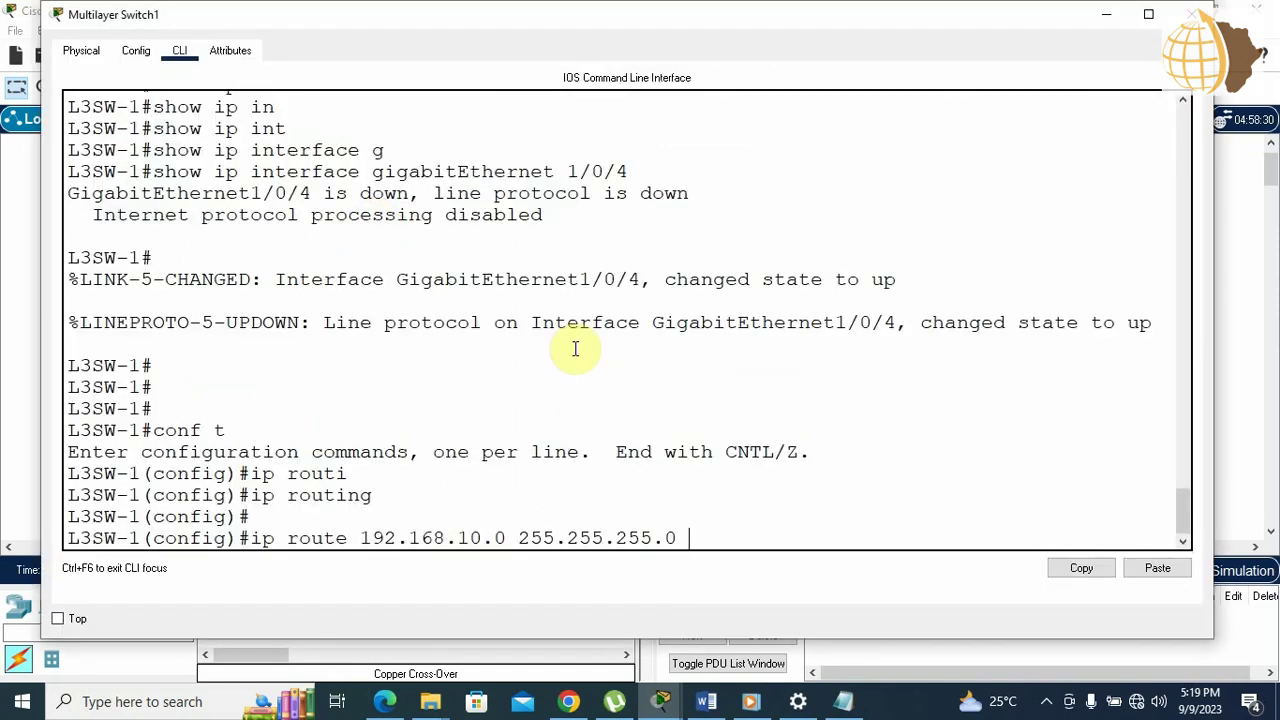
{"action": "type", "text": "10"}
{"action": "type", "text": ".0.0"}
{"action": "key", "text": "Return"}
{"action": "key", "text": "Return"}
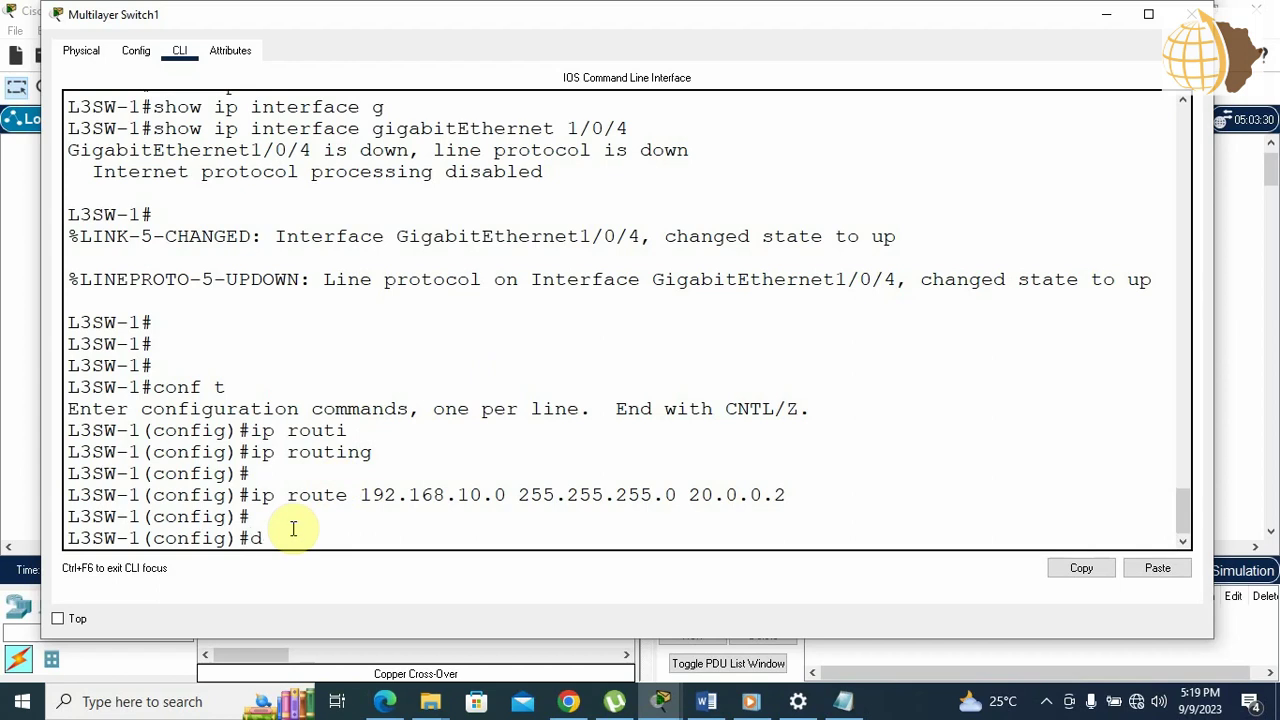
{"action": "type", "text": "do wr"}
{"action": "left_click_drag", "start_coordinate": [273, 538], "coordinate": [251, 540]}
Step: On Multilayer Switch2, enter ip route 192.168.5.0 255.255.255.0 20.0.0.1 and save with do wr
{"action": "left_click", "coordinate": [18, 392]}
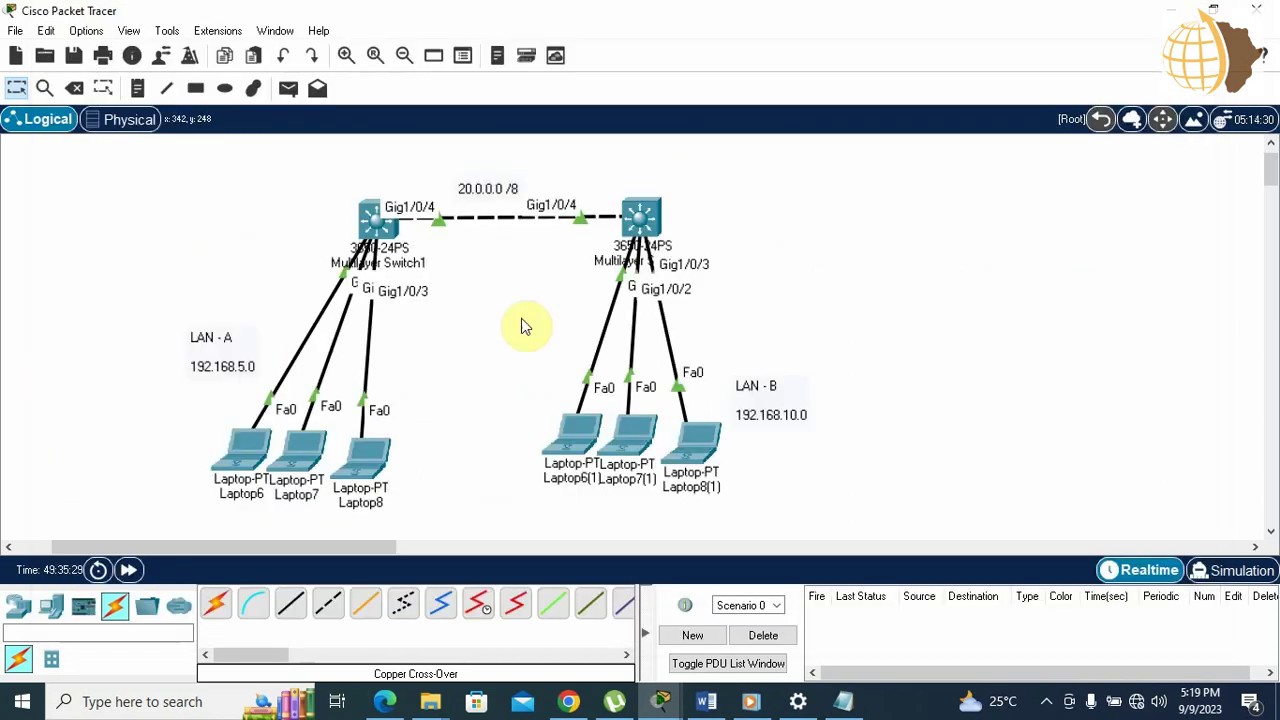
{"action": "left_click", "coordinate": [640, 216]}
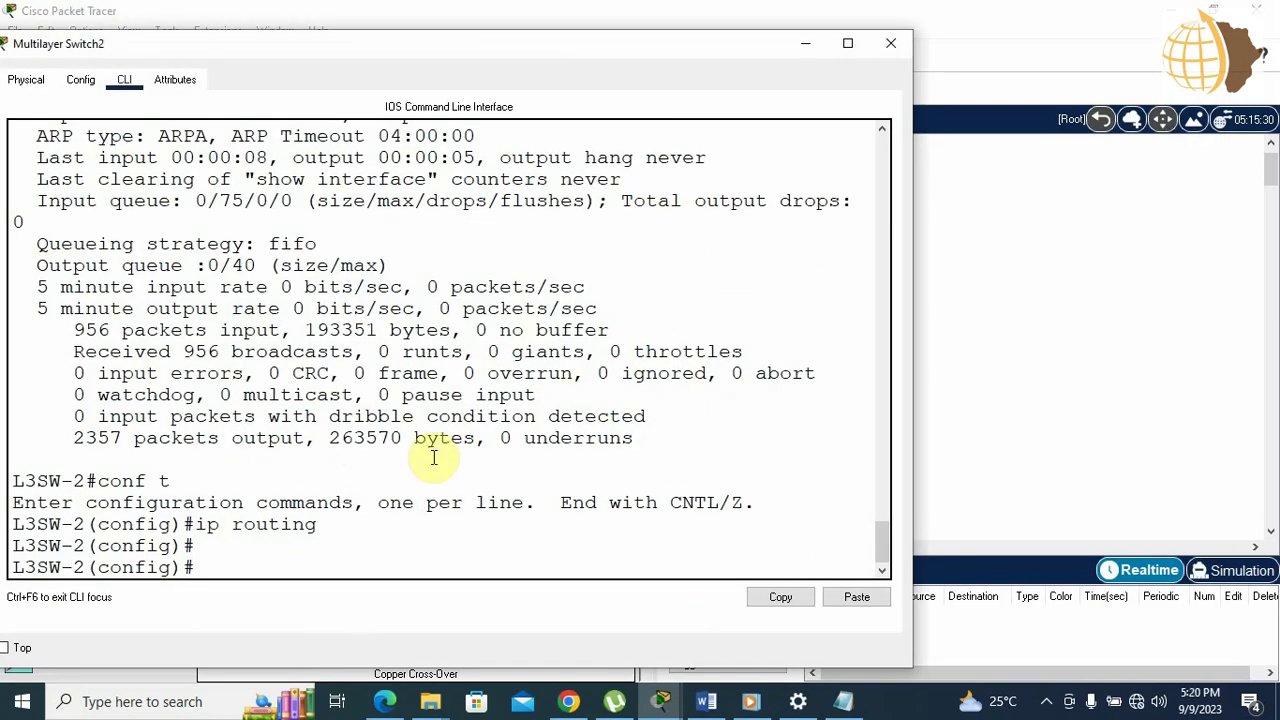
{"action": "type", "text": "rip"}
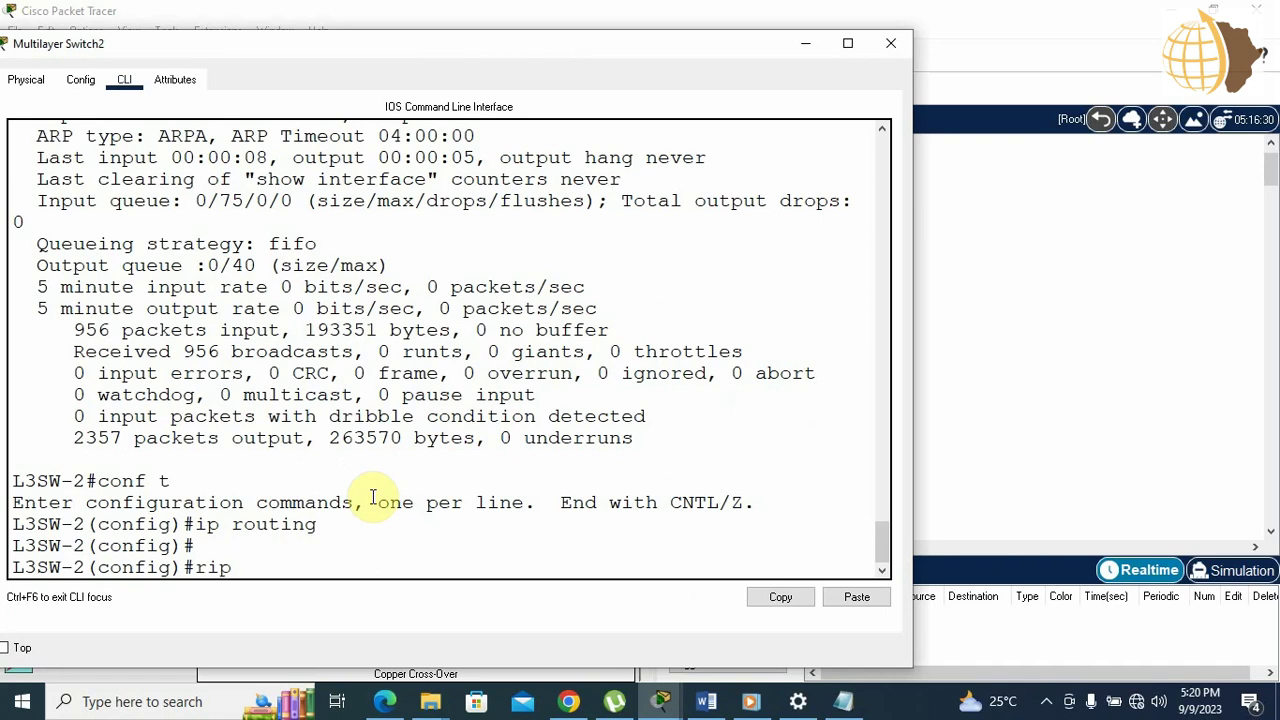
{"action": "key", "text": "BackSpace"}
{"action": "key", "text": "BackSpace"}
{"action": "key", "text": "BackSpace"}
{"action": "type", "text": "ip route 192.1"}
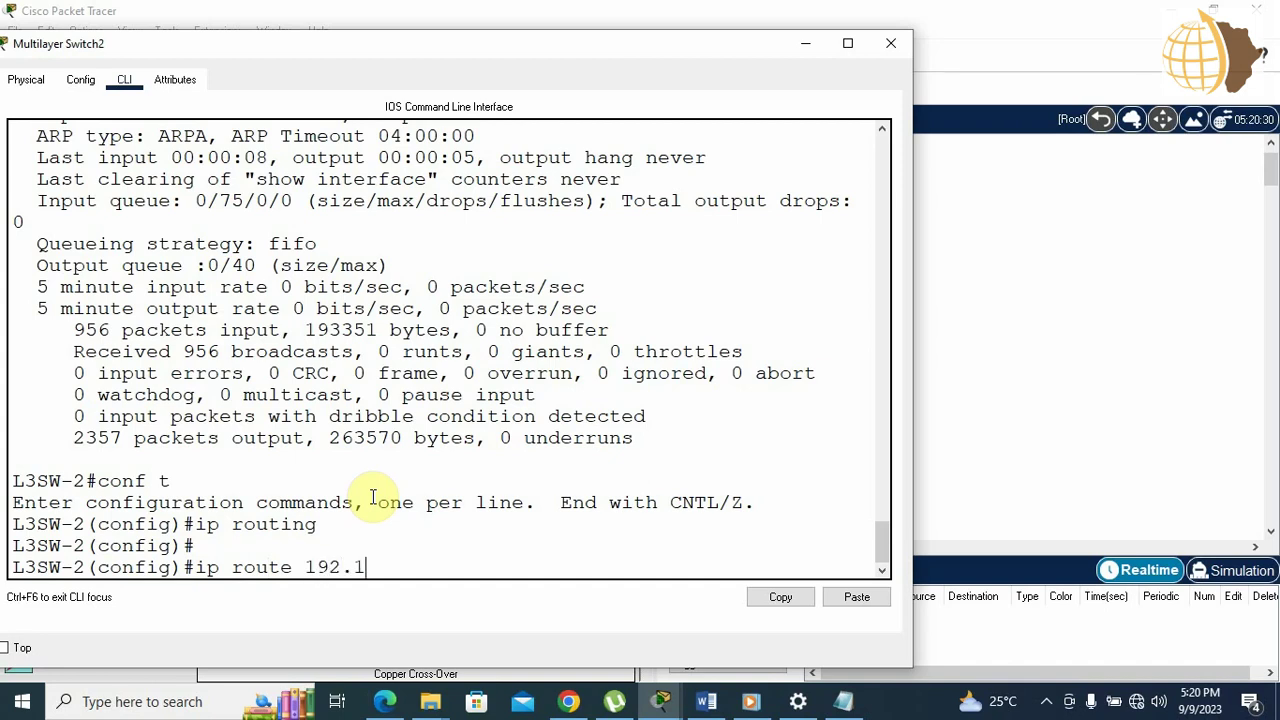
{"action": "type", "text": "68.5.0 255.255.255.0"}
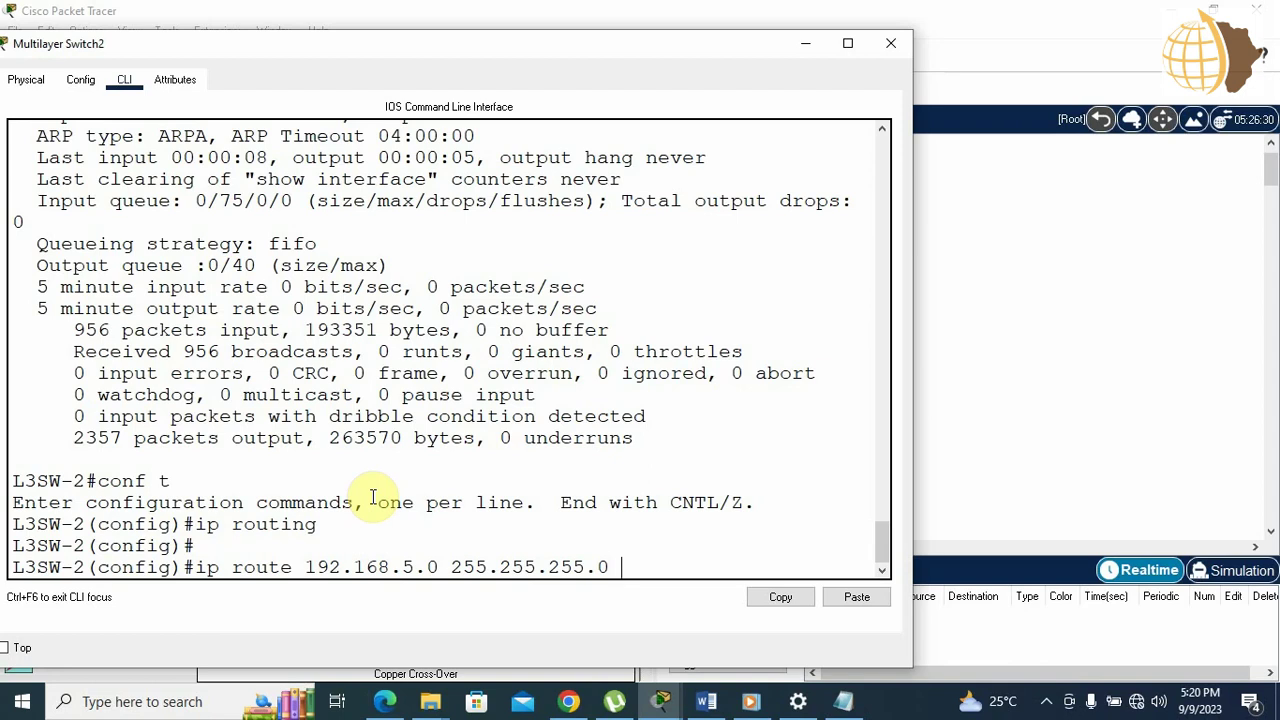
{"action": "type", "text": "20.0.0.1"}
{"action": "key", "text": "Return"}
{"action": "key", "text": "Return"}
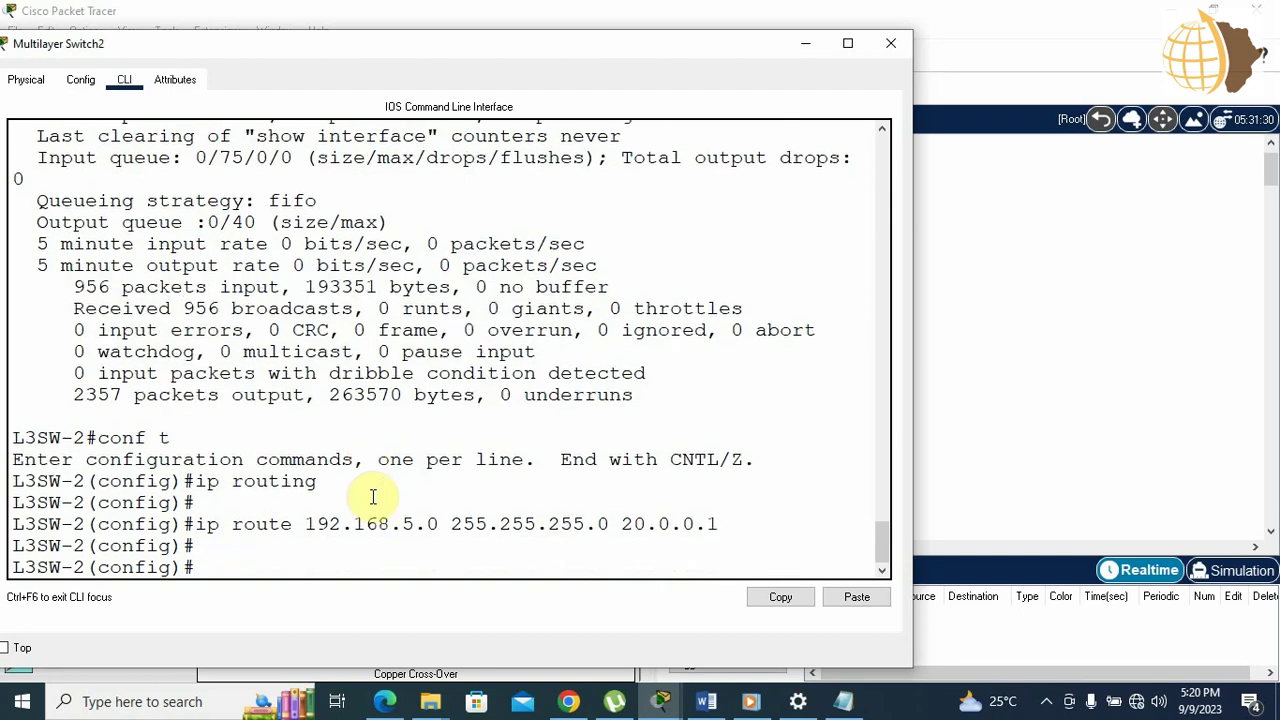
{"action": "type", "text": "do wr"}
{"action": "key", "text": "Return"}
{"action": "key", "text": "Return"}
{"action": "key", "text": "Return"}
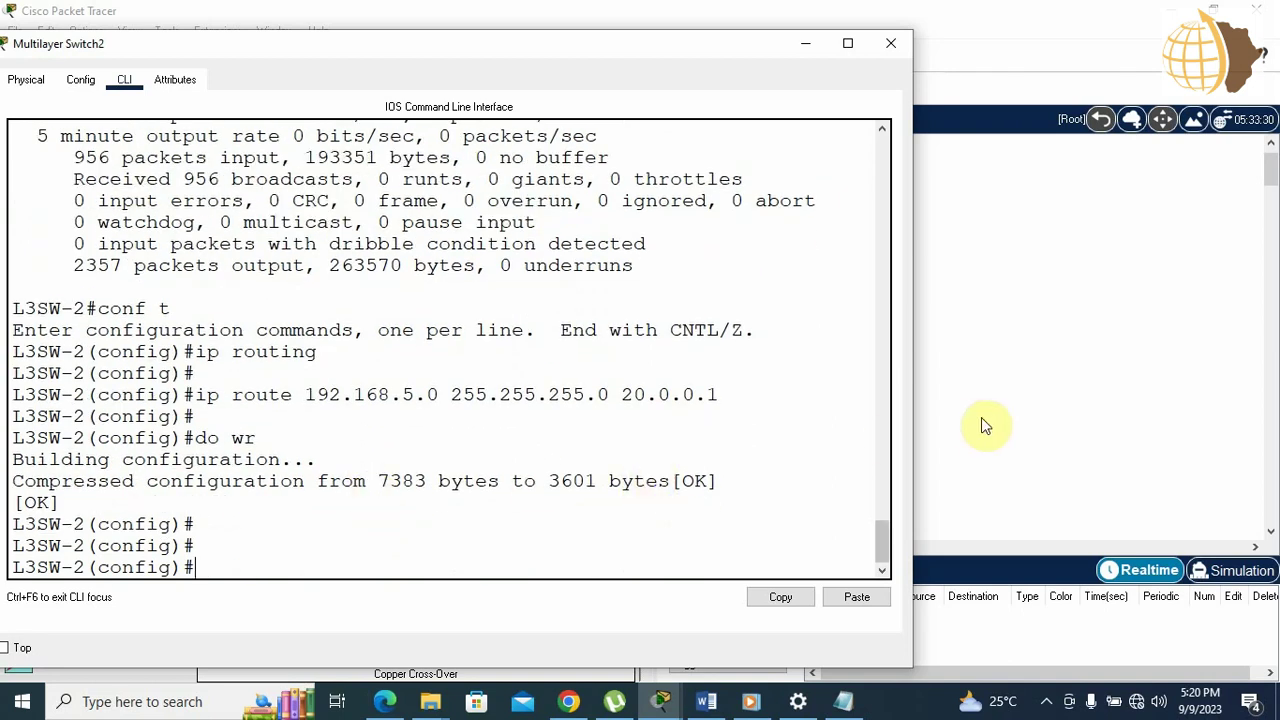
Step: Give Laptop6(1) IP 192.168.10.2, mask 255.255.255.0 and gateway 192.168.10.1
{"action": "left_click", "coordinate": [981, 420]}
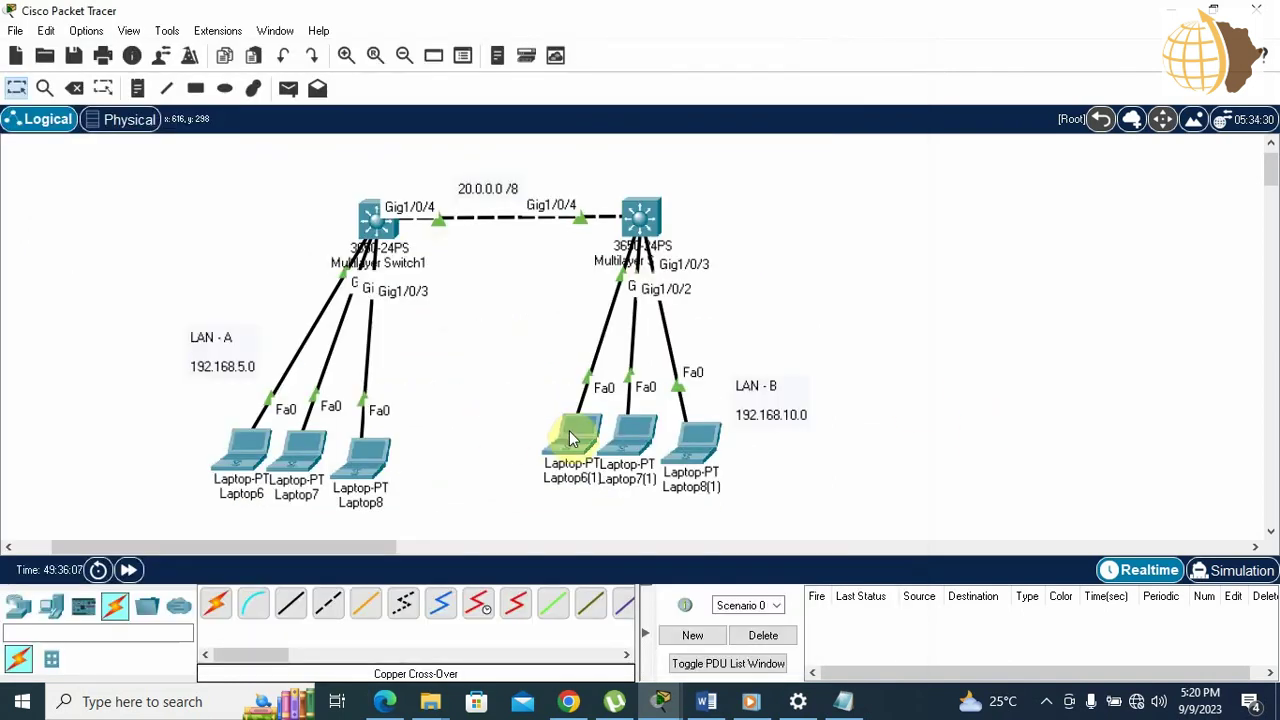
{"action": "mouse_move", "coordinate": [572, 438]}
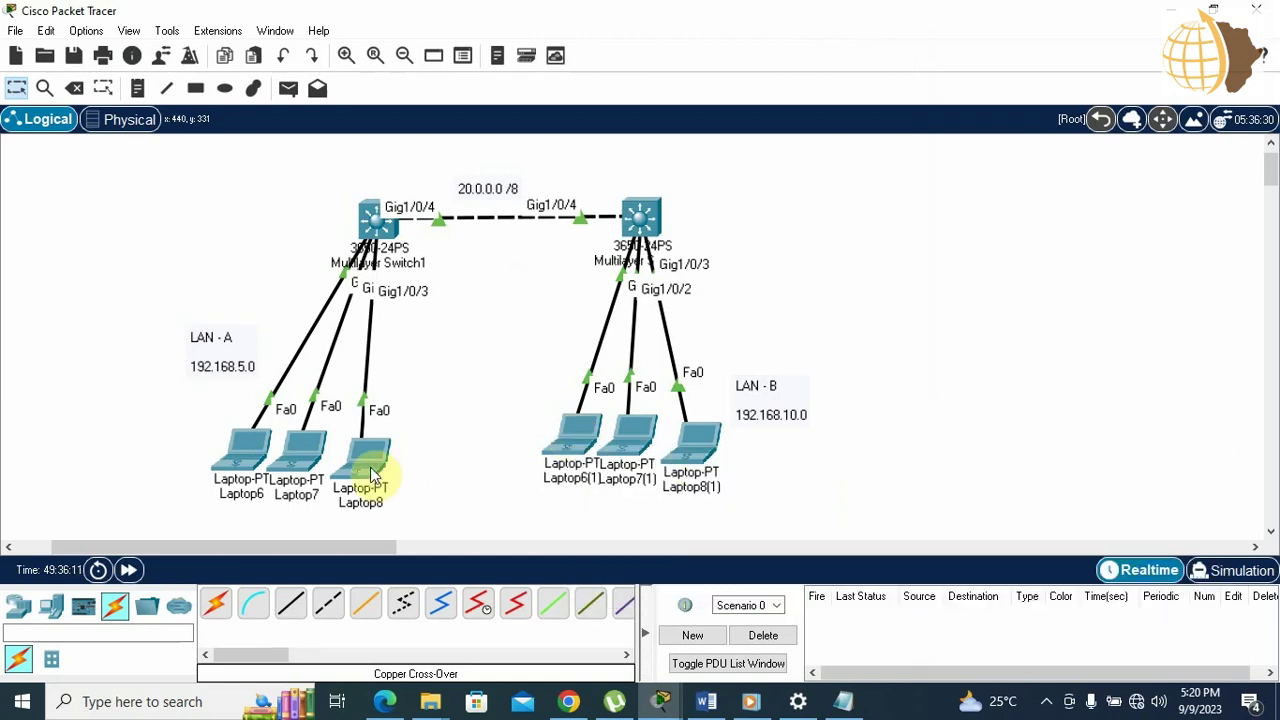
{"action": "mouse_move", "coordinate": [372, 474]}
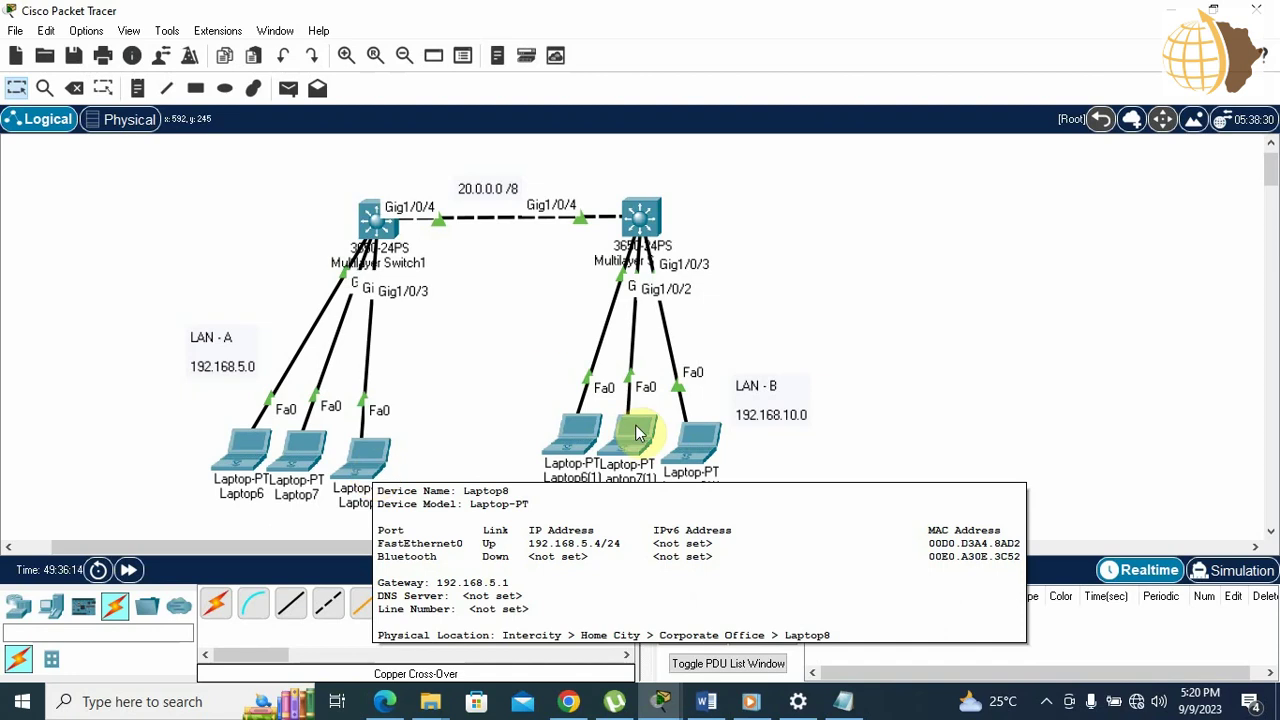
{"action": "left_click", "coordinate": [573, 436]}
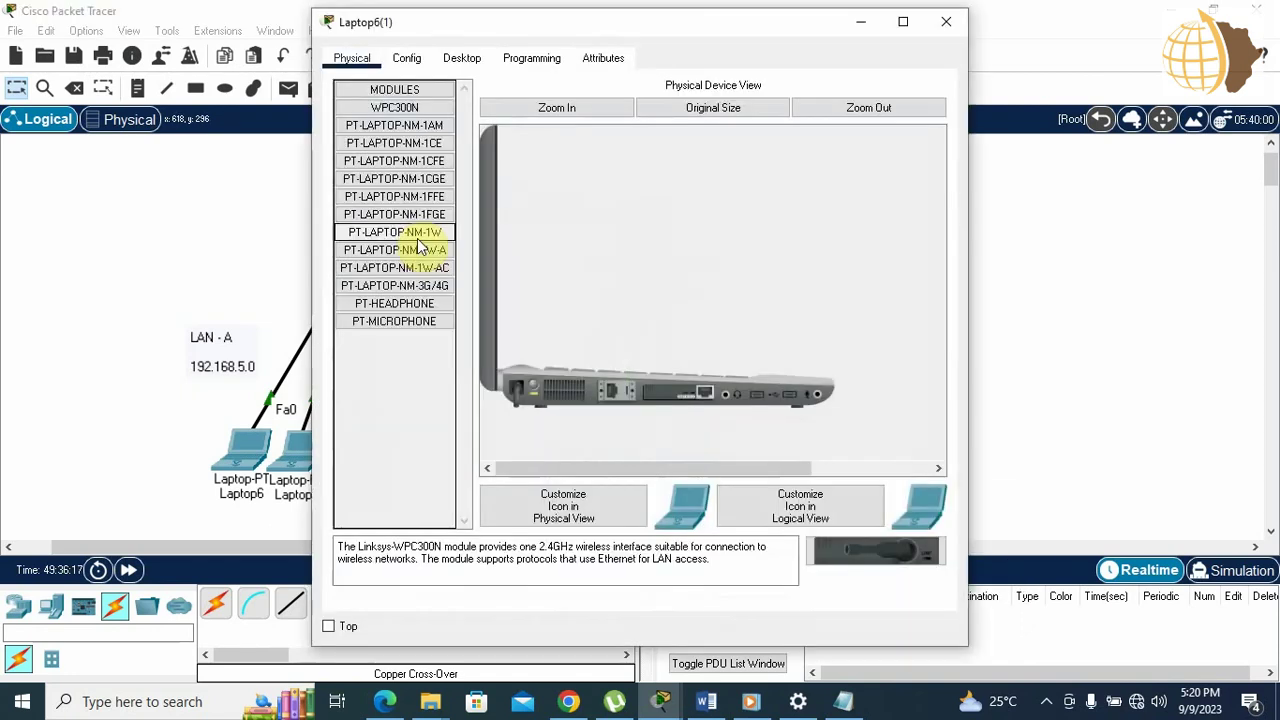
{"action": "left_click", "coordinate": [463, 62]}
{"action": "left_click", "coordinate": [429, 130]}
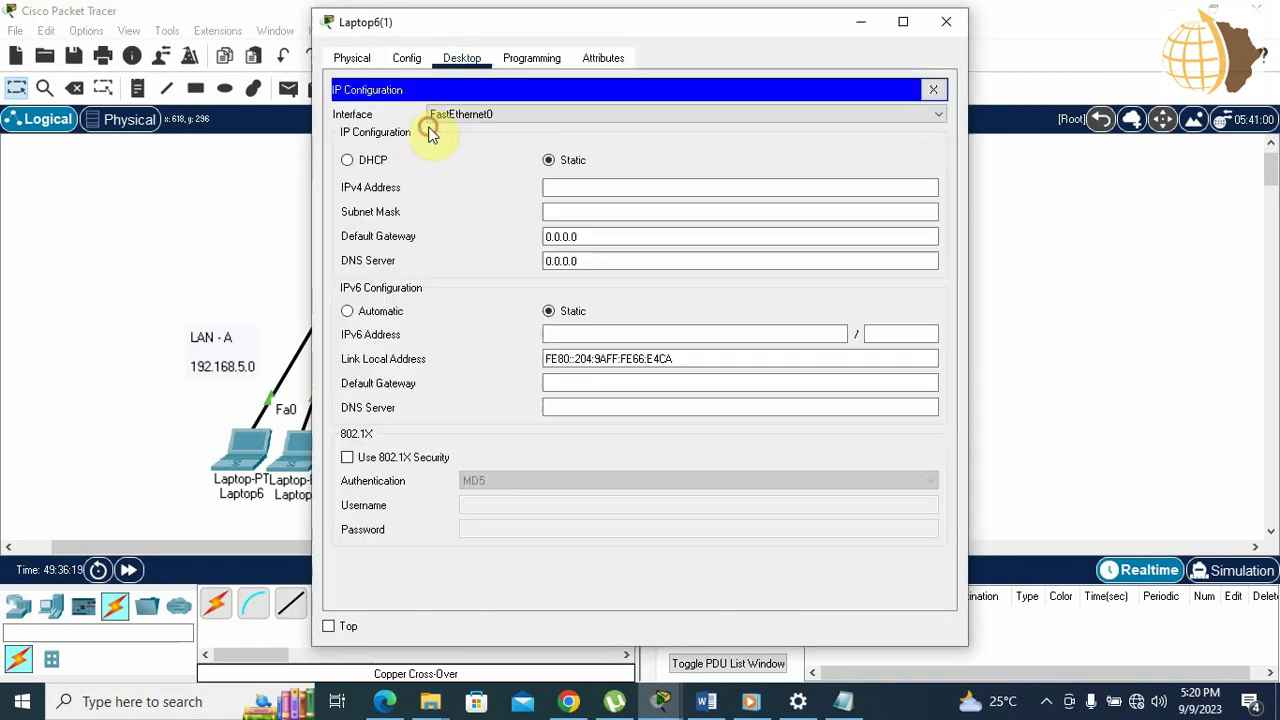
{"action": "left_click", "coordinate": [578, 190]}
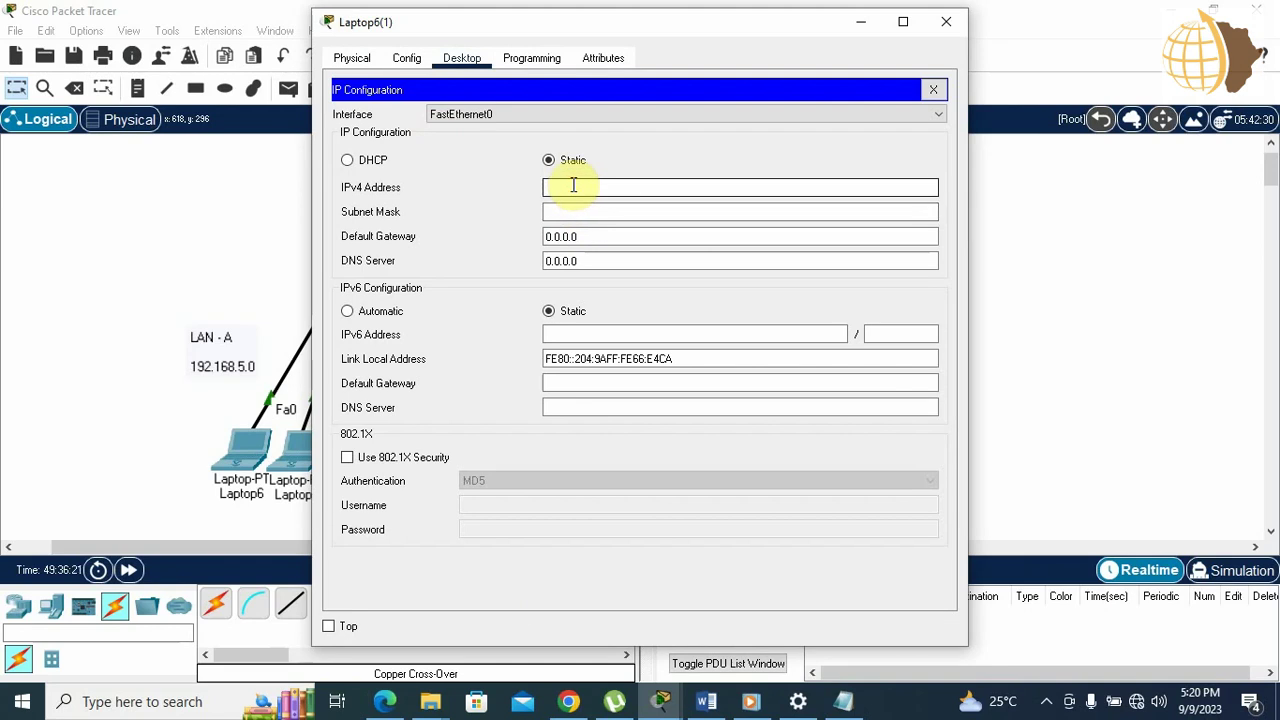
{"action": "type", "text": "192.168.10.2"}
{"action": "key", "text": "Tab"}
{"action": "key", "text": "Tab"}
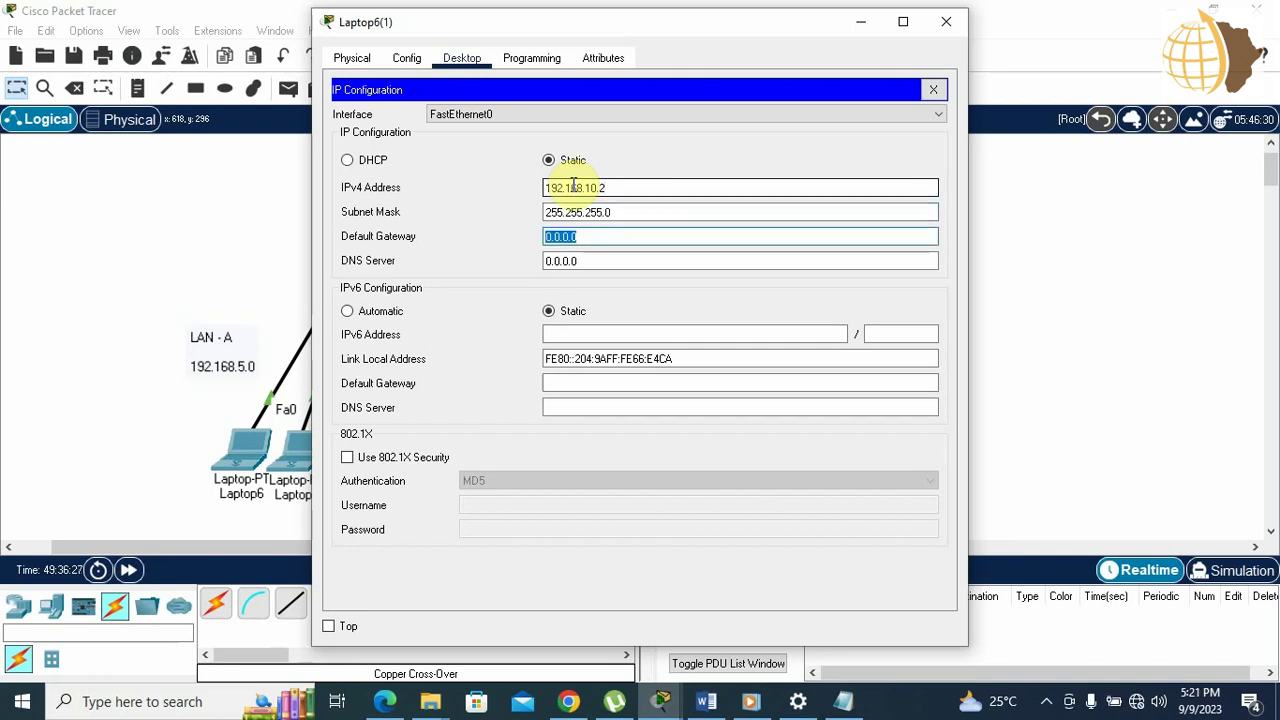
{"action": "type", "text": "192.168.10.1"}
{"action": "key", "text": "ctrl+a"}
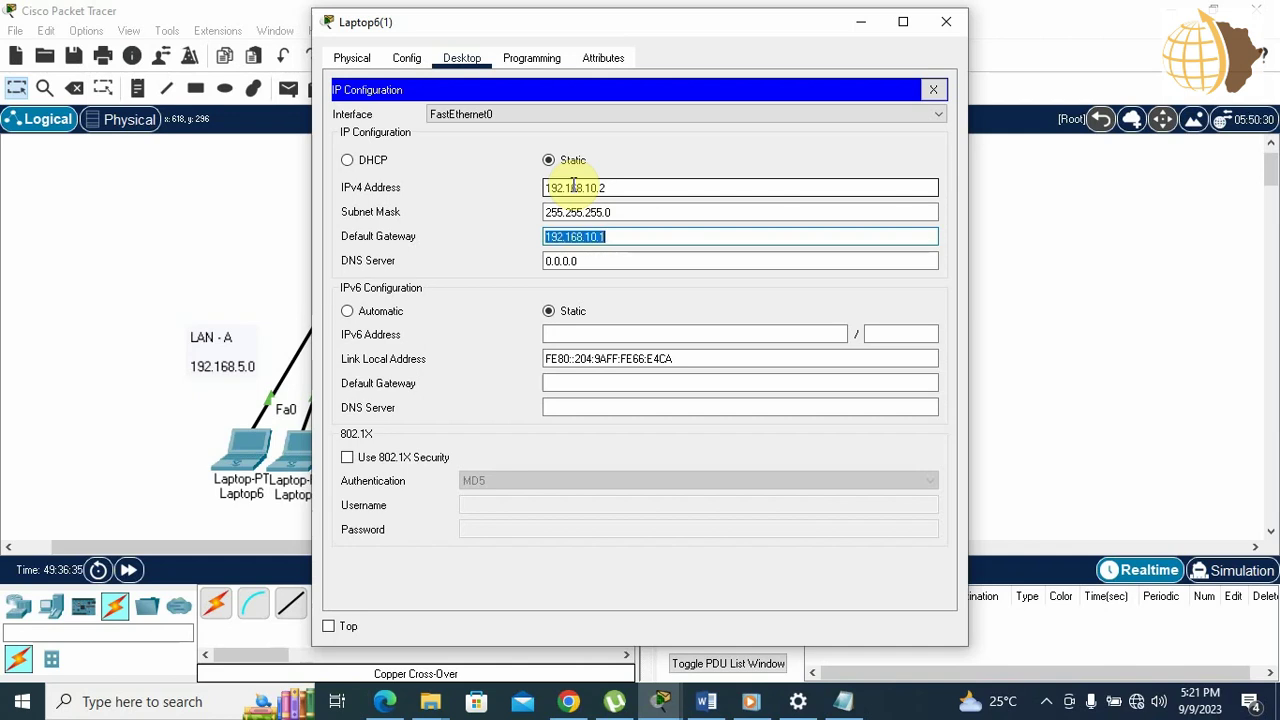
{"action": "key", "text": "Right"}
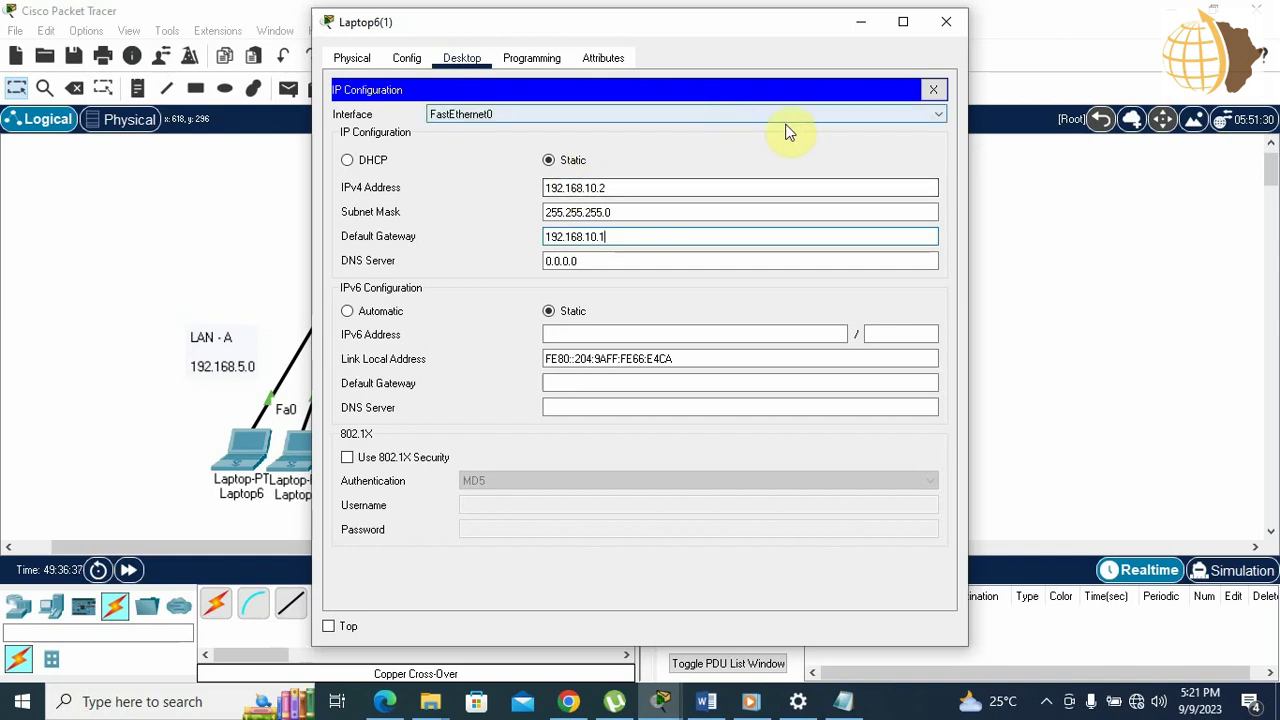
{"action": "left_click", "coordinate": [935, 88]}
{"action": "left_click", "coordinate": [945, 21]}
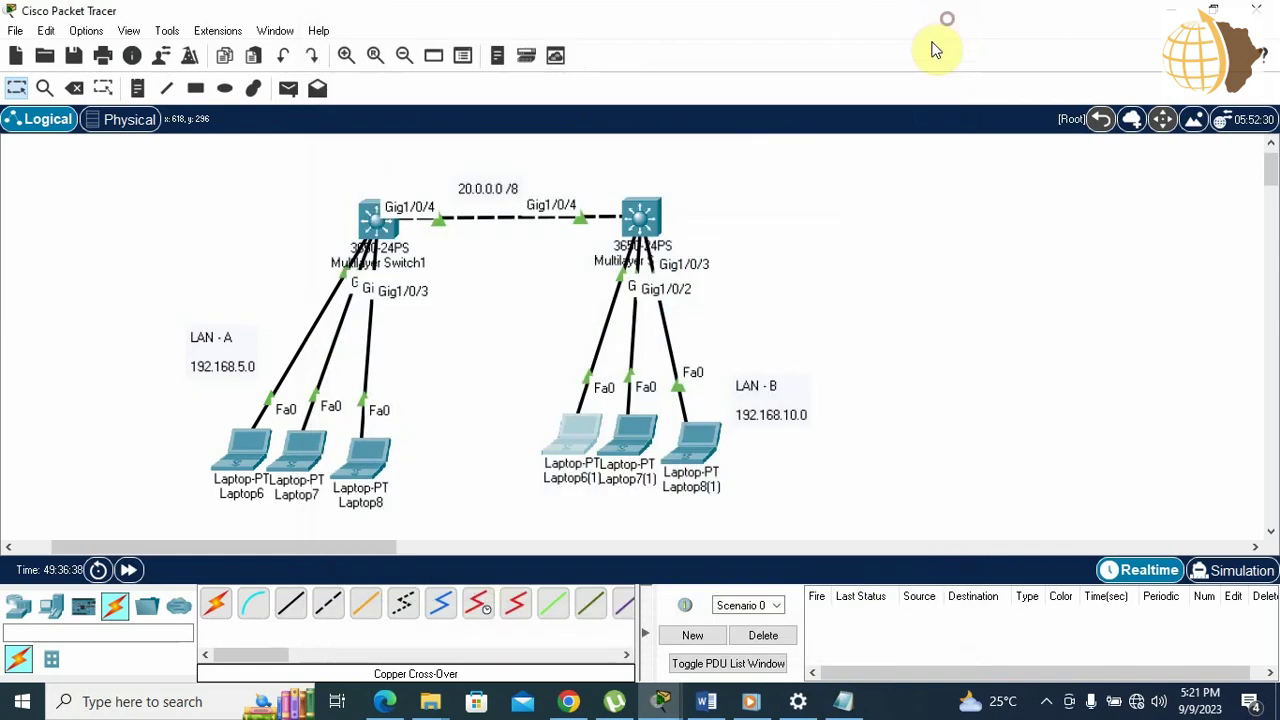
Step: Give Laptop7(1) IP 192.168.10.3, mask 255.255.255.0 and gateway 192.168.10.1
{"action": "left_click", "coordinate": [630, 437]}
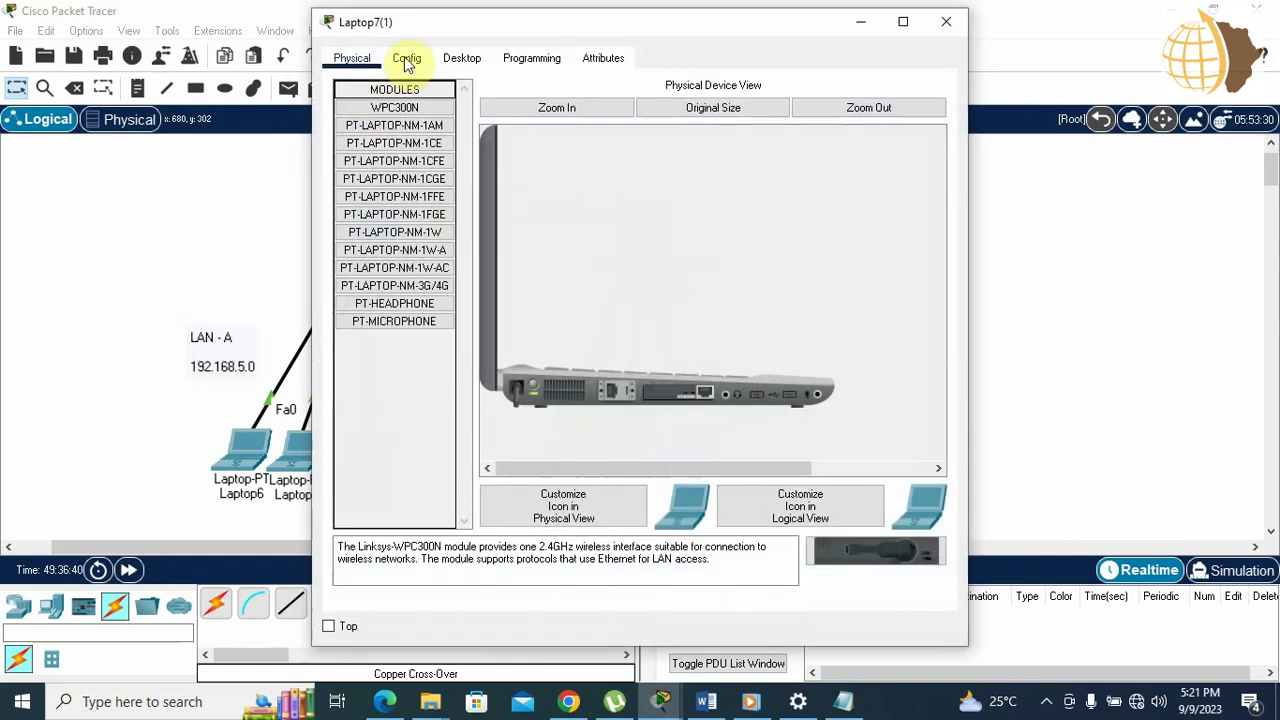
{"action": "left_click", "coordinate": [466, 55]}
{"action": "left_click", "coordinate": [414, 128]}
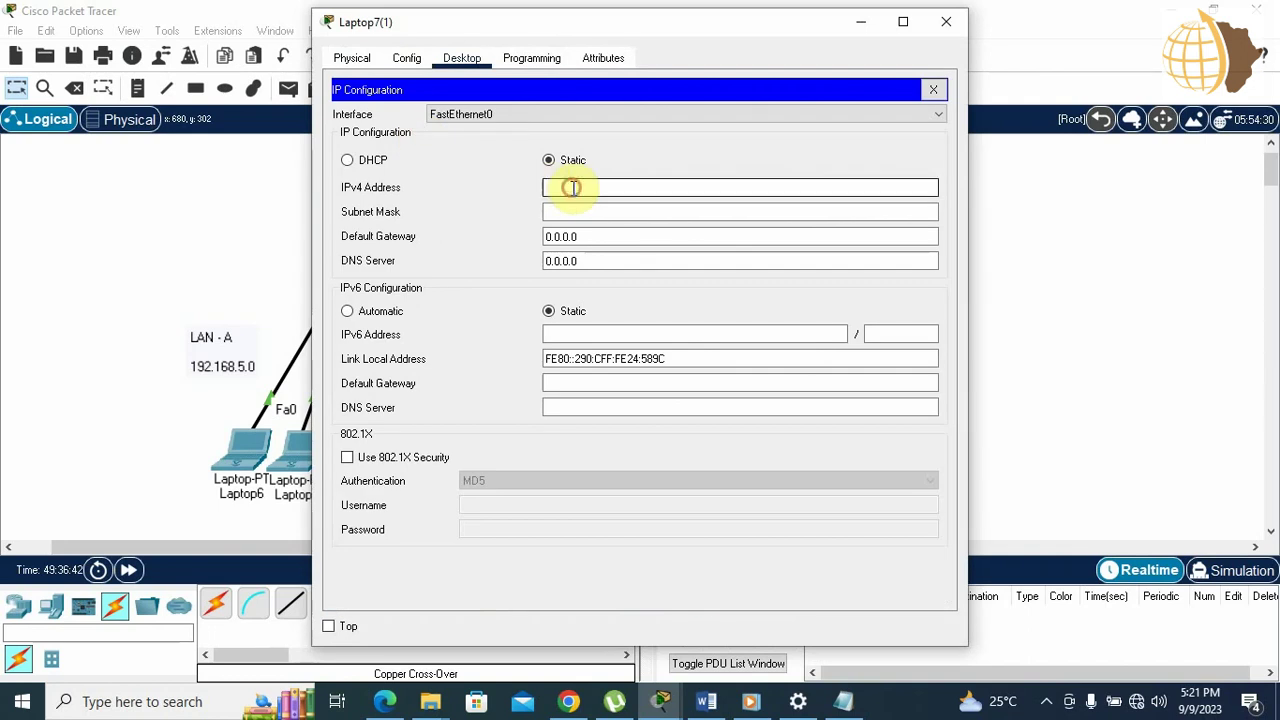
{"action": "type", "text": "192.168.10.3"}
{"action": "key", "text": "Tab"}
{"action": "key", "text": "Tab"}
{"action": "type", "text": "192.168.10.1"}
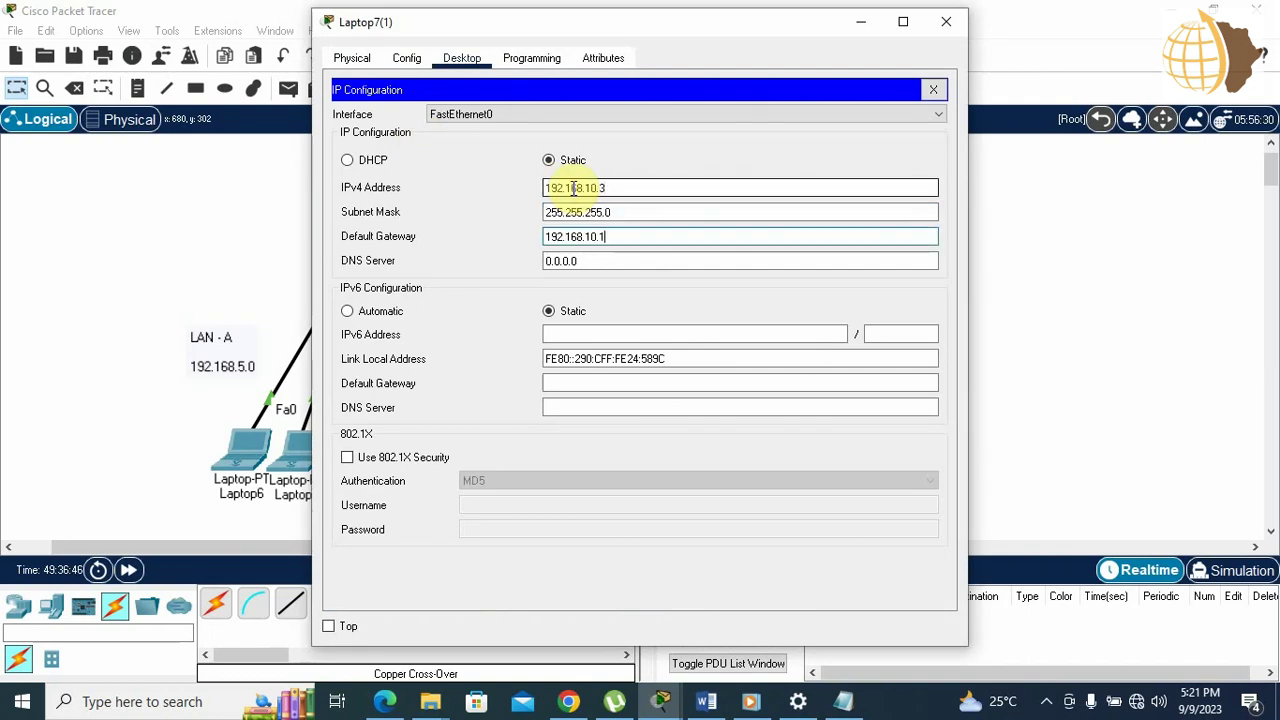
{"action": "left_click", "coordinate": [946, 22]}
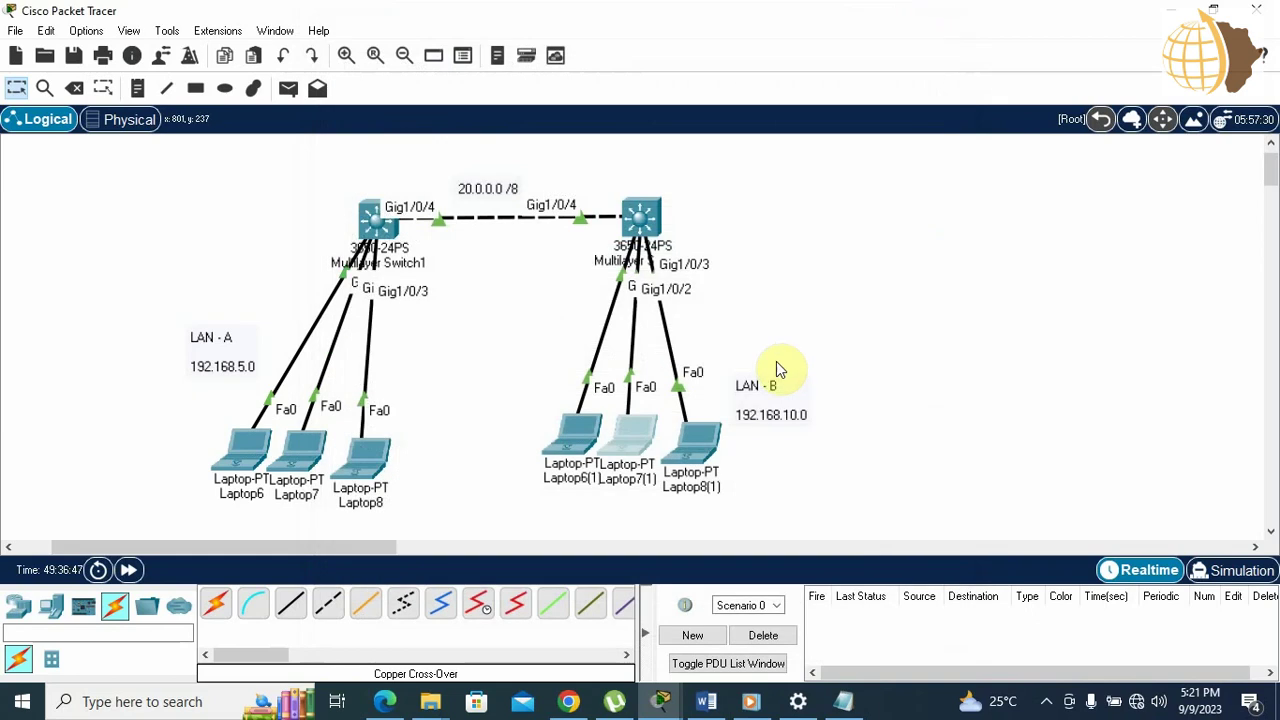
Step: Give Laptop8(1) IP 192.168.10.4, mask 255.255.255.0 and gateway 192.168.10.1
{"action": "left_click", "coordinate": [699, 440]}
{"action": "left_click", "coordinate": [462, 58]}
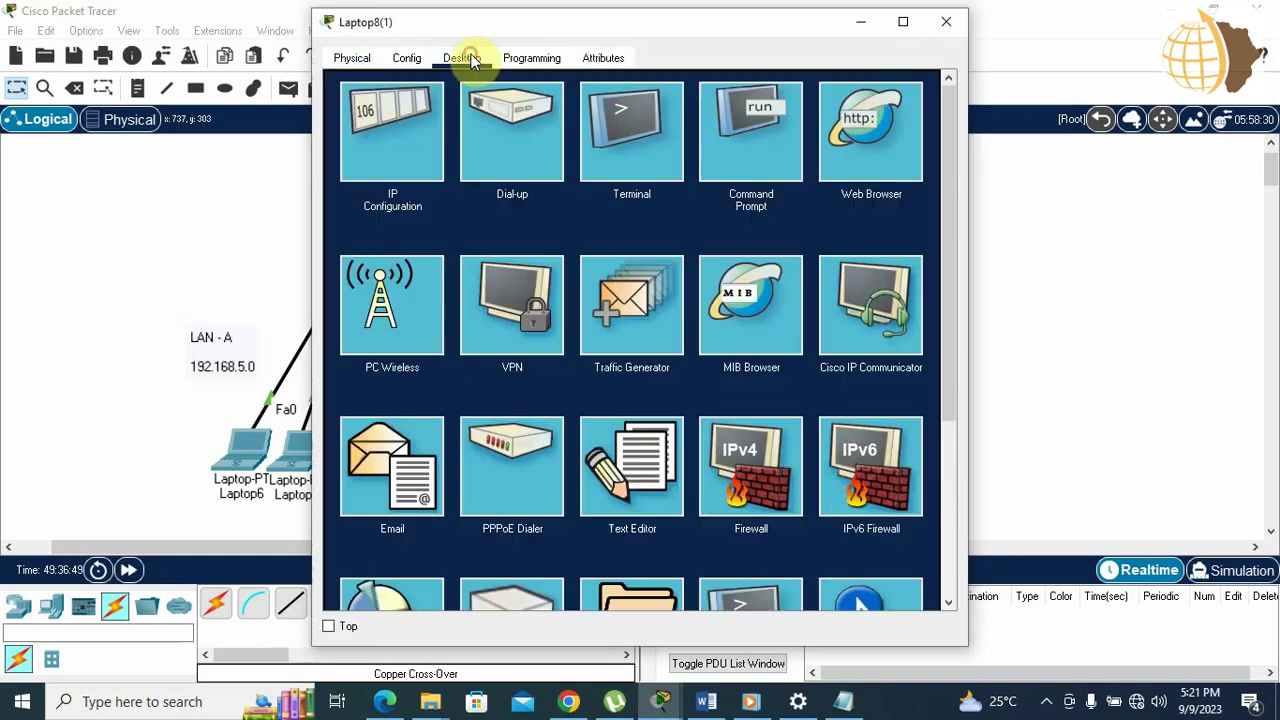
{"action": "left_click", "coordinate": [408, 128]}
{"action": "left_click", "coordinate": [560, 186]}
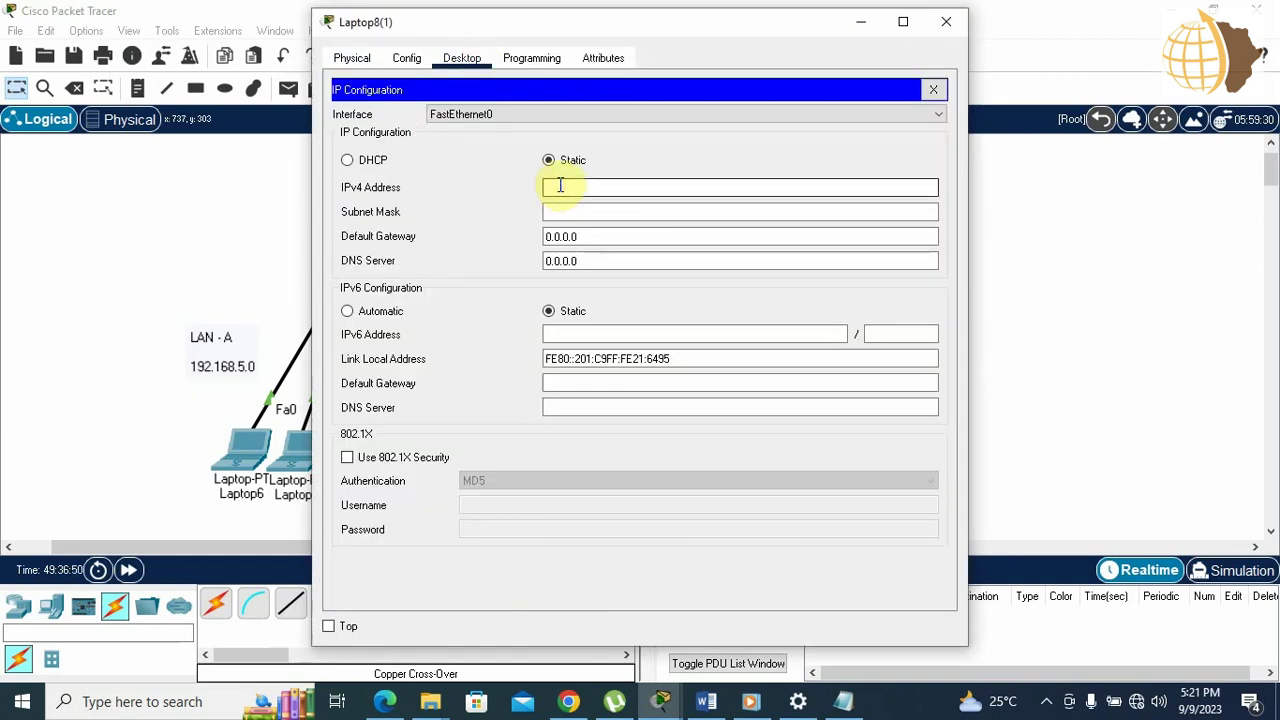
{"action": "type", "text": "192.168.10.1"}
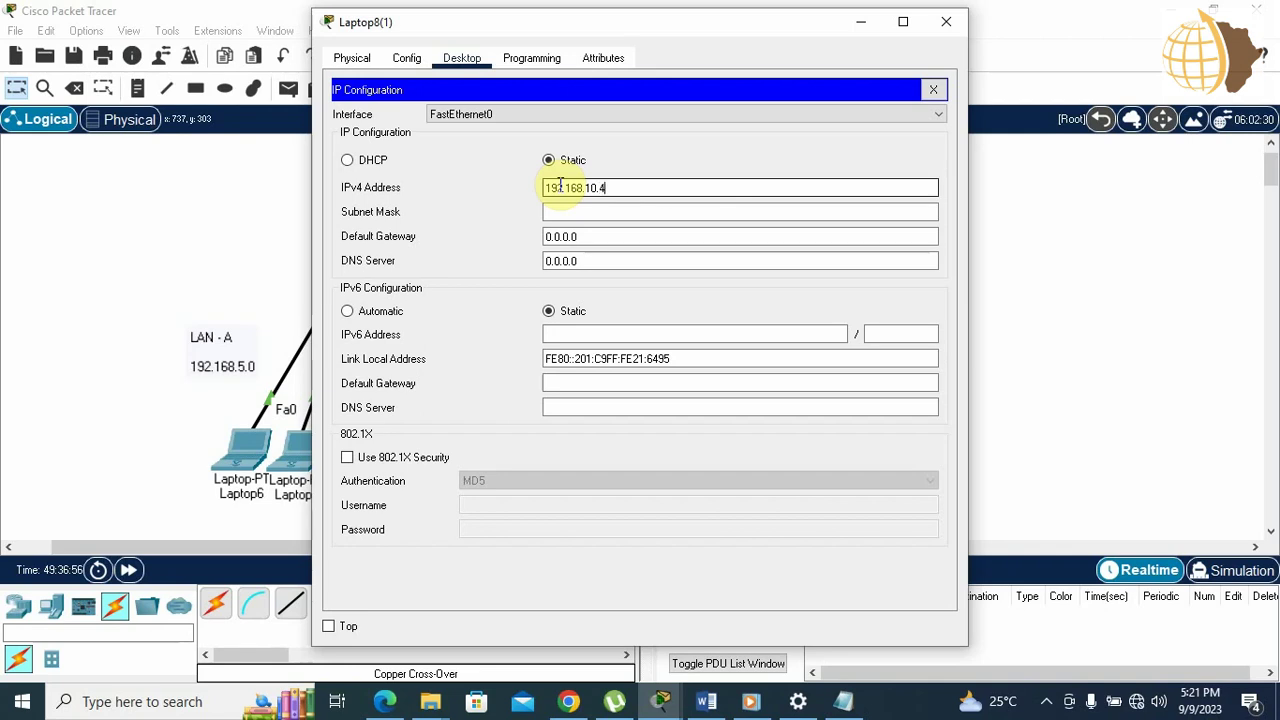
{"action": "key", "text": "Tab"}
{"action": "key", "text": "Tab"}
{"action": "type", "text": "192.168.10.1"}
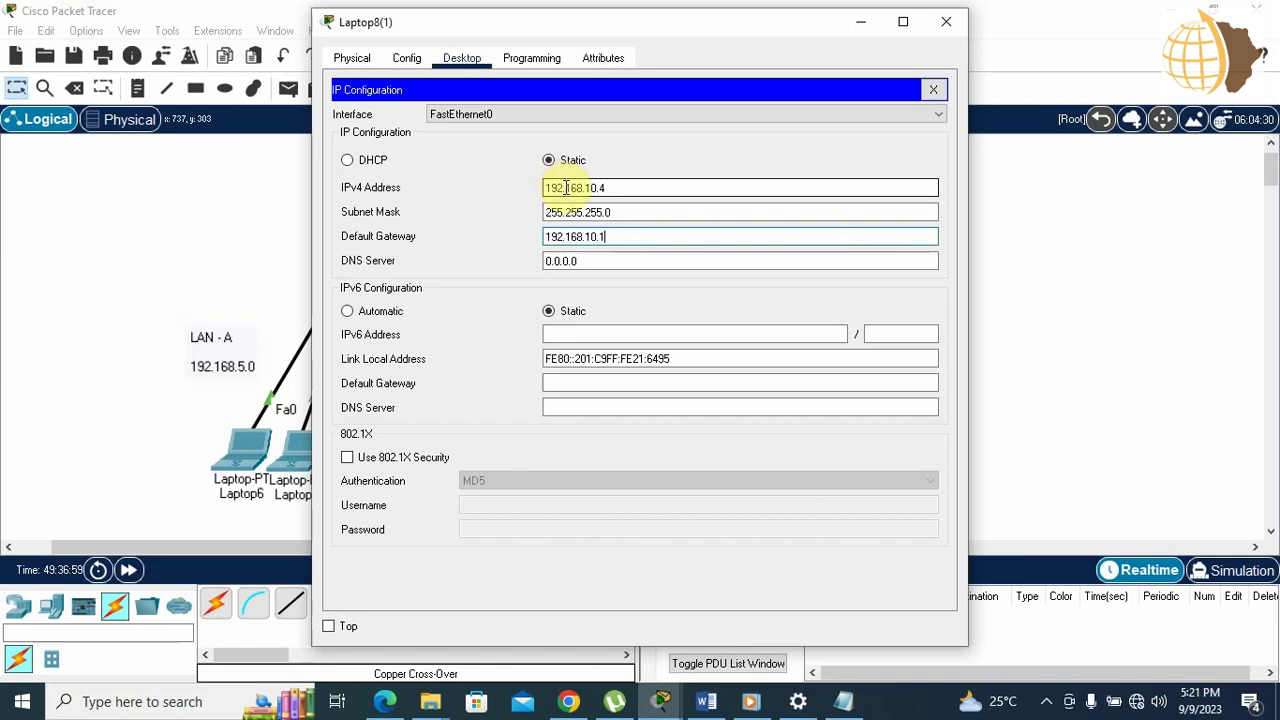
{"action": "left_click", "coordinate": [968, 22]}
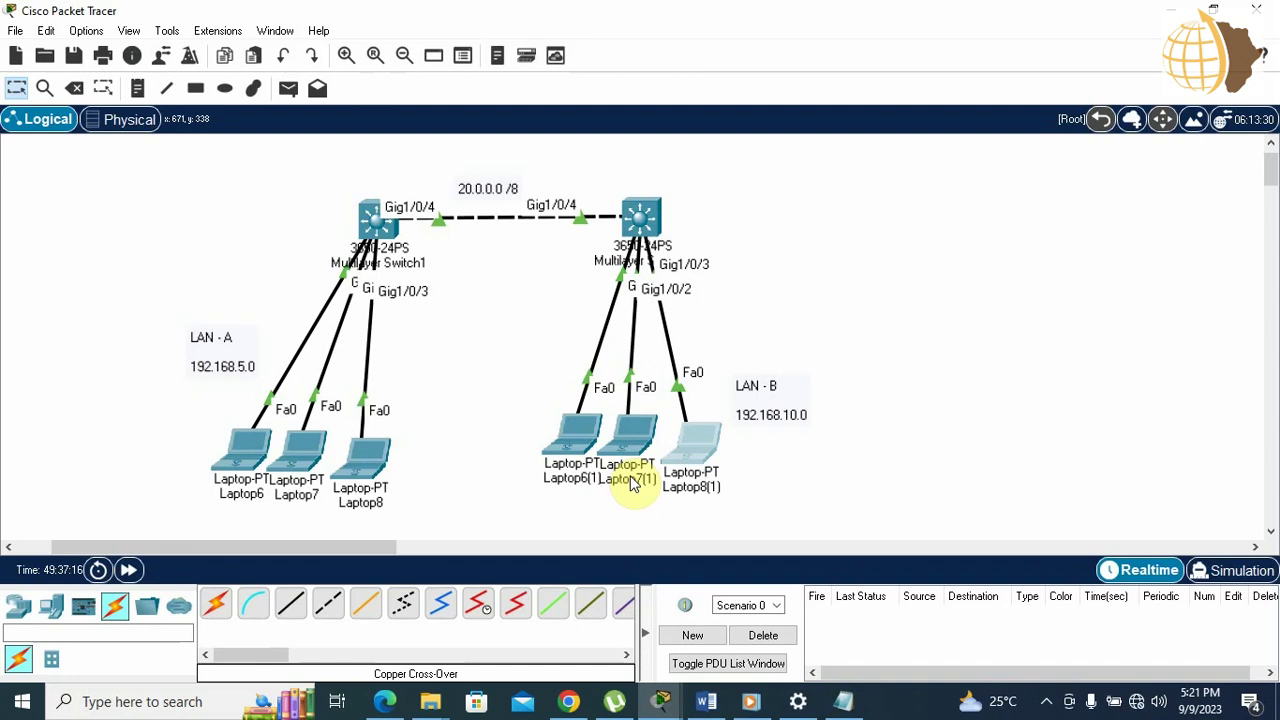
Step: From Laptop6(1)'s command prompt, ping 192.168.10.3 and then gateway 192.168.10.1
{"action": "mouse_move", "coordinate": [631, 484]}
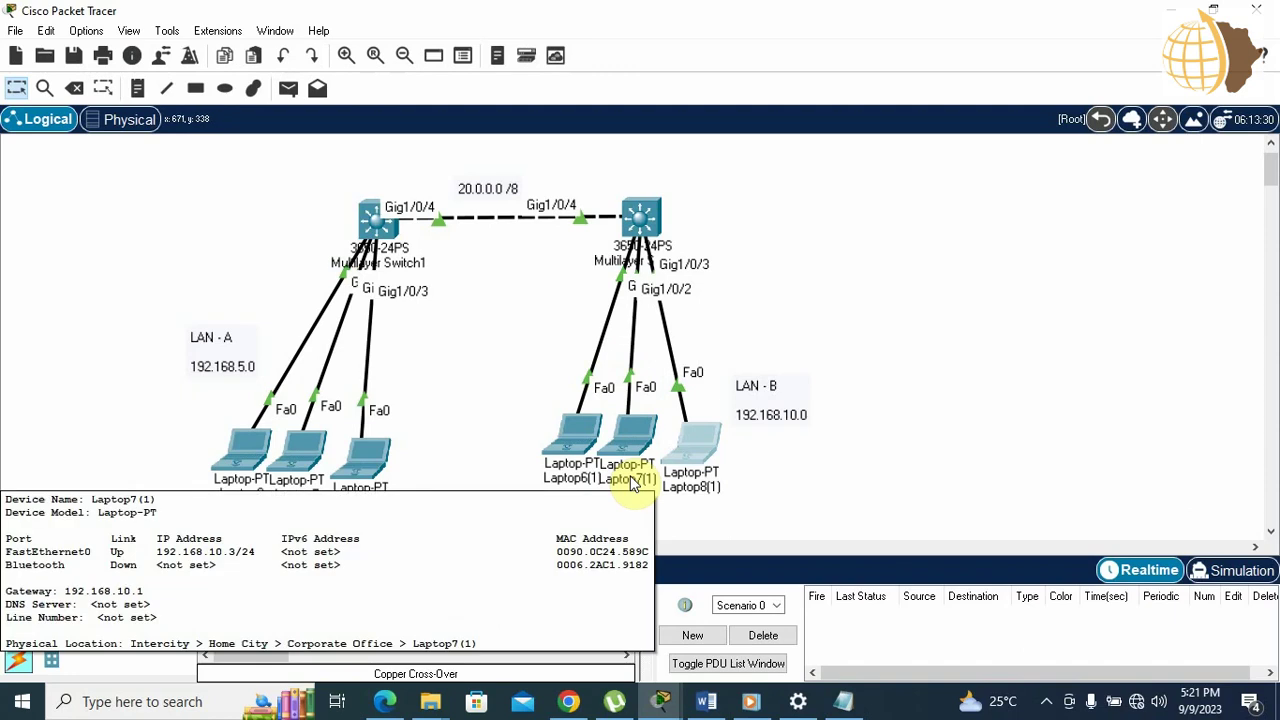
{"action": "left_click", "coordinate": [578, 438]}
{"action": "left_click", "coordinate": [734, 148]}
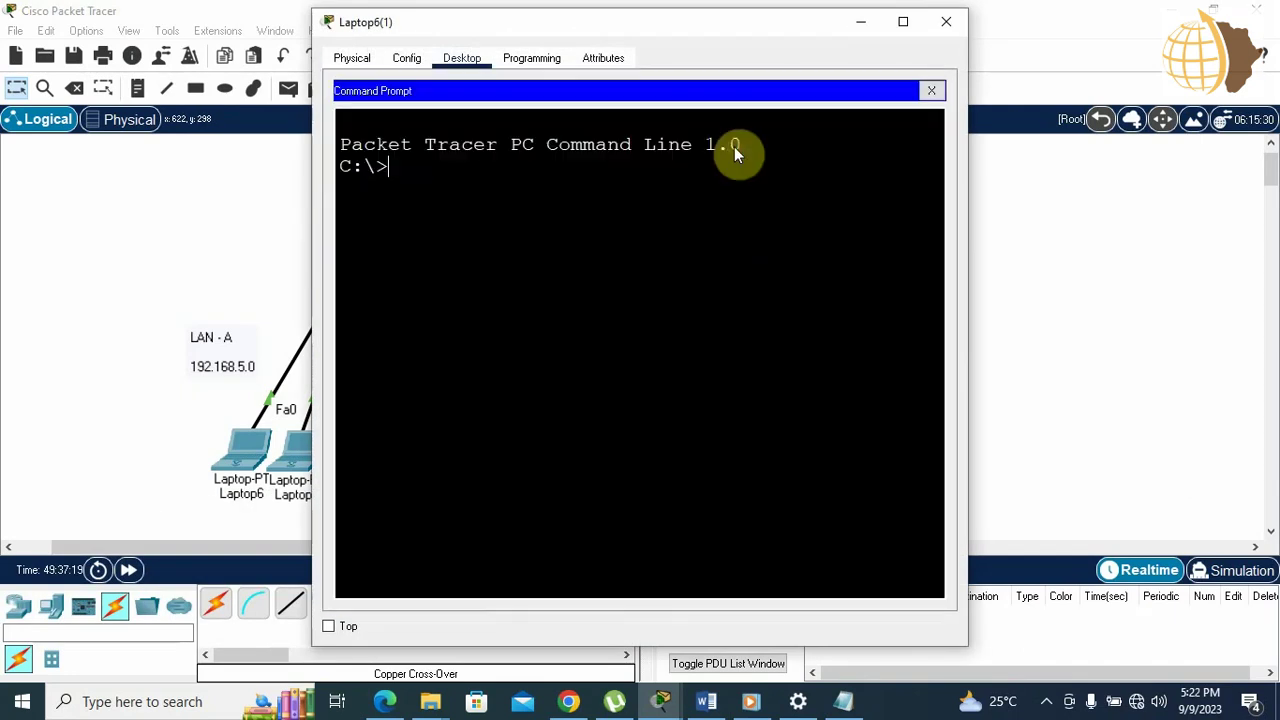
{"action": "type", "text": "ping "}
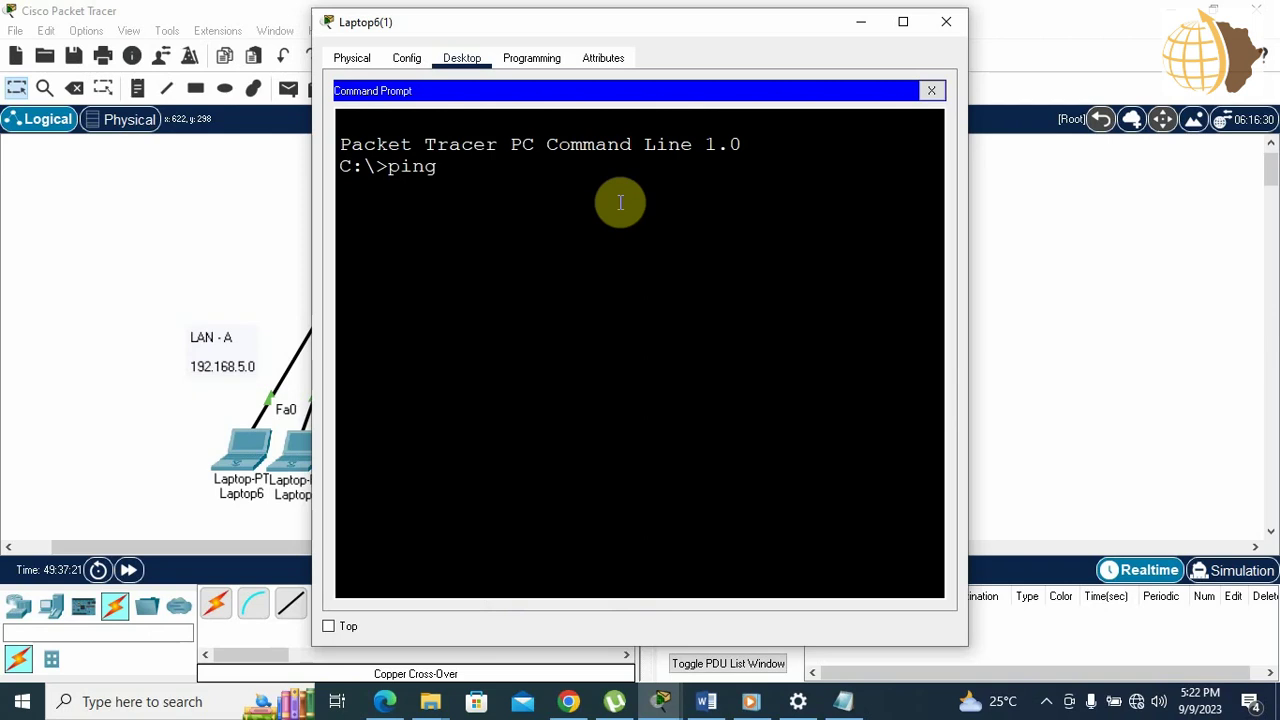
{"action": "type", "text": "192.168.10.3"}
{"action": "key", "text": "Return"}
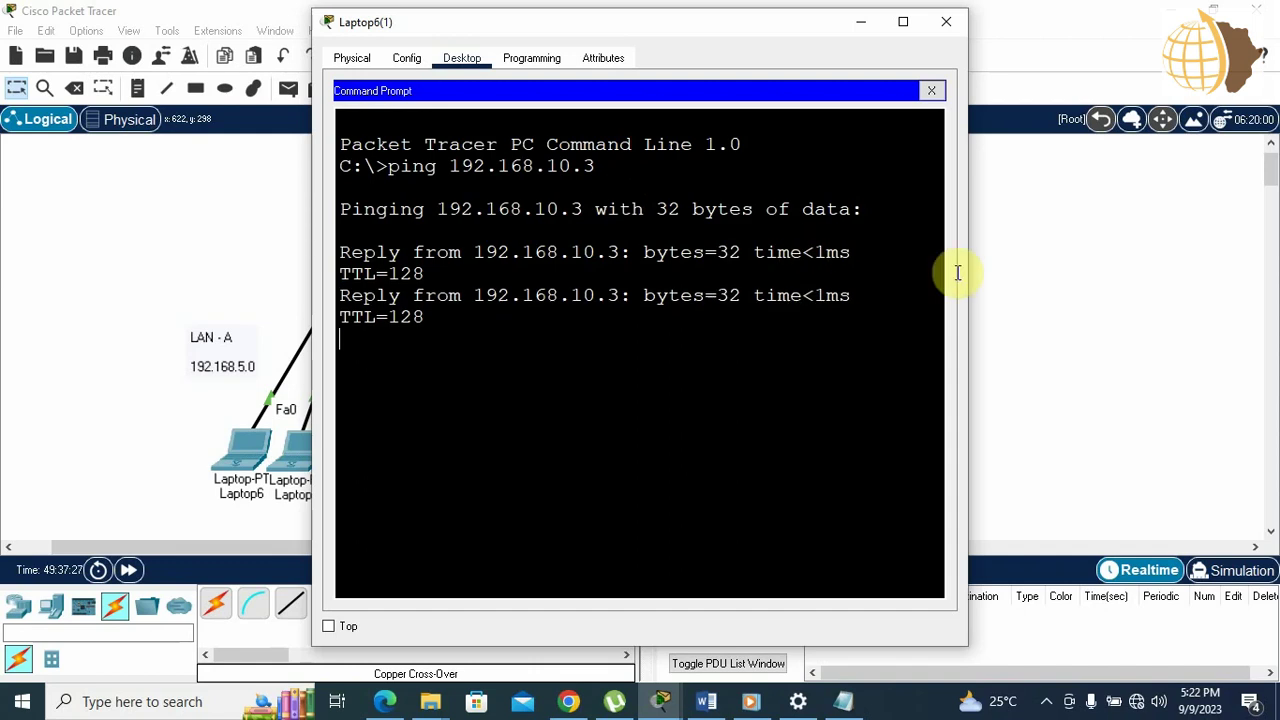
{"action": "left_click_drag", "start_coordinate": [969, 268], "coordinate": [1063, 262]}
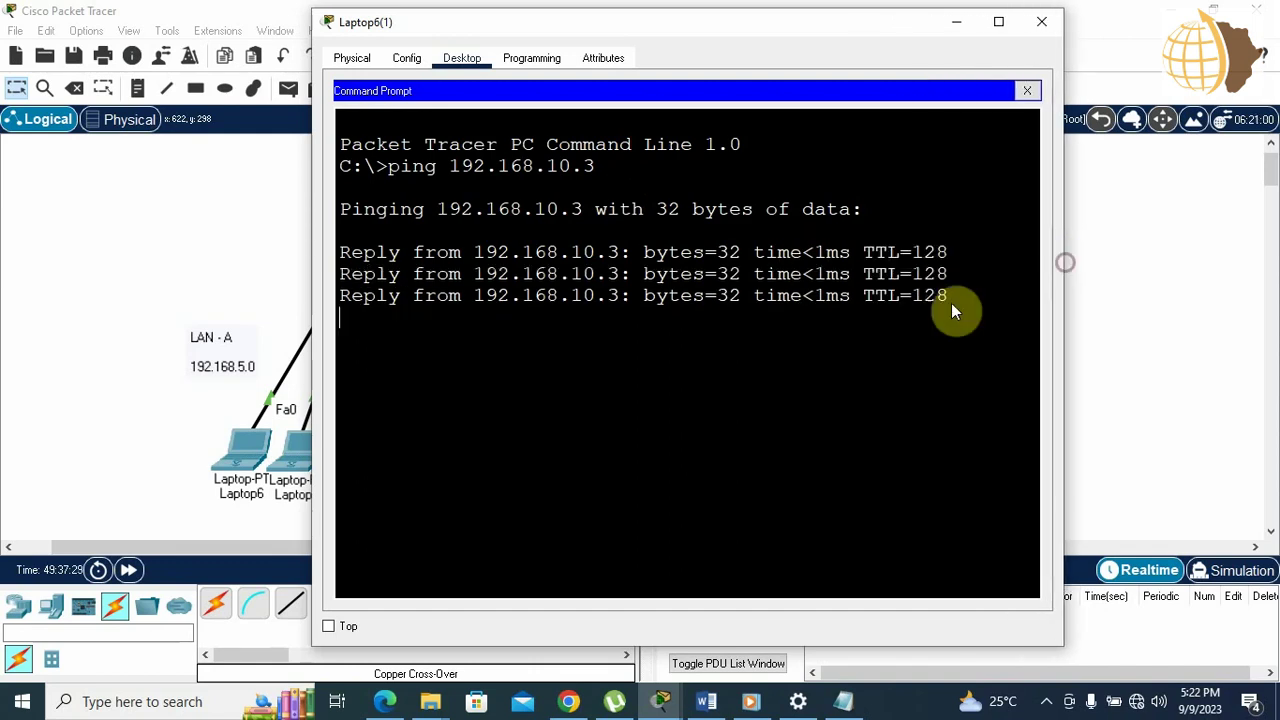
{"action": "key", "text": "Return"}
{"action": "key", "text": "Return"}
{"action": "key", "text": "Return"}
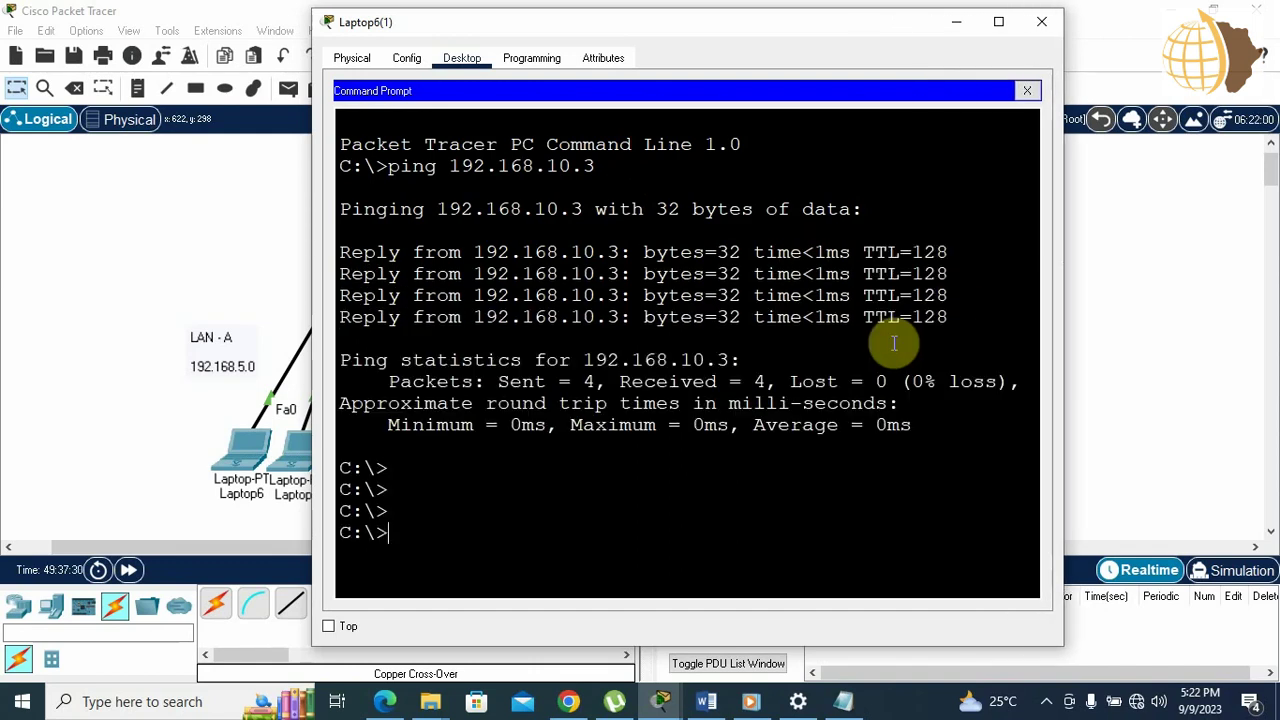
{"action": "key", "text": "Up"}
{"action": "key", "text": "BackSpace"}
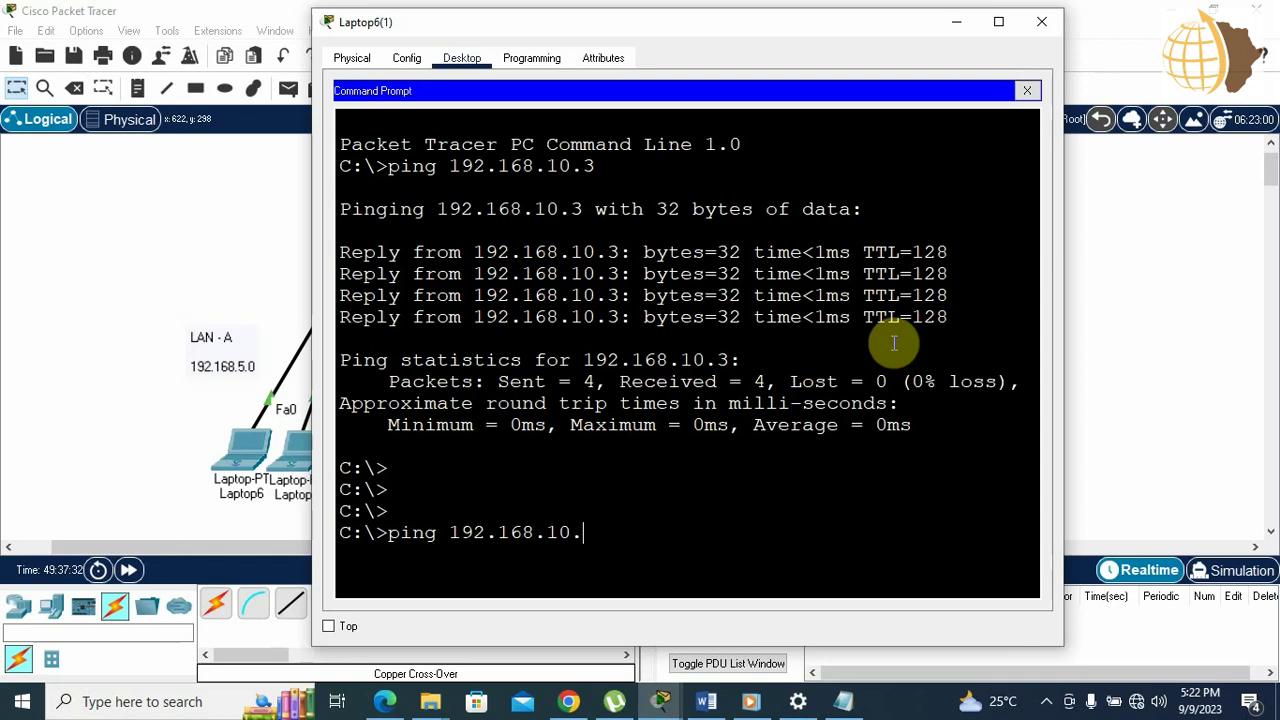
{"action": "type", "text": "1"}
{"action": "key", "text": "Return"}
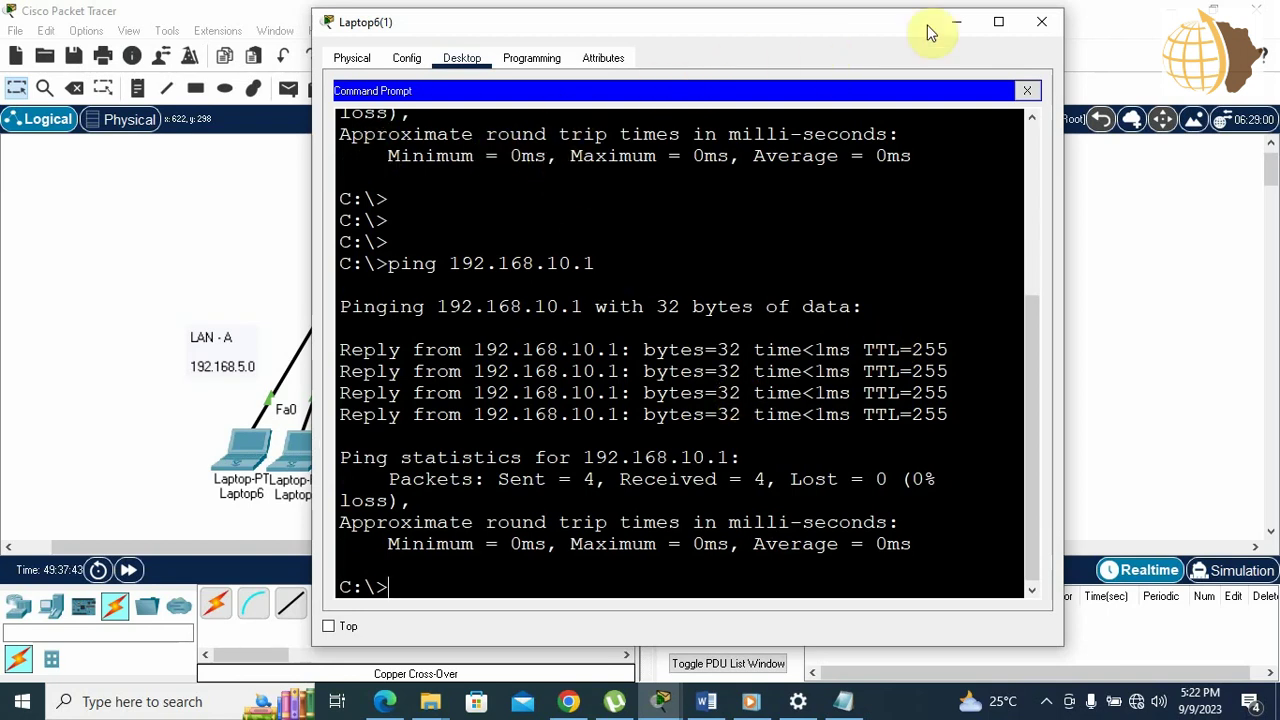
Step: From LAN-A Laptop6's command prompt, ping 192.168.5.3
{"action": "left_click", "coordinate": [1041, 21]}
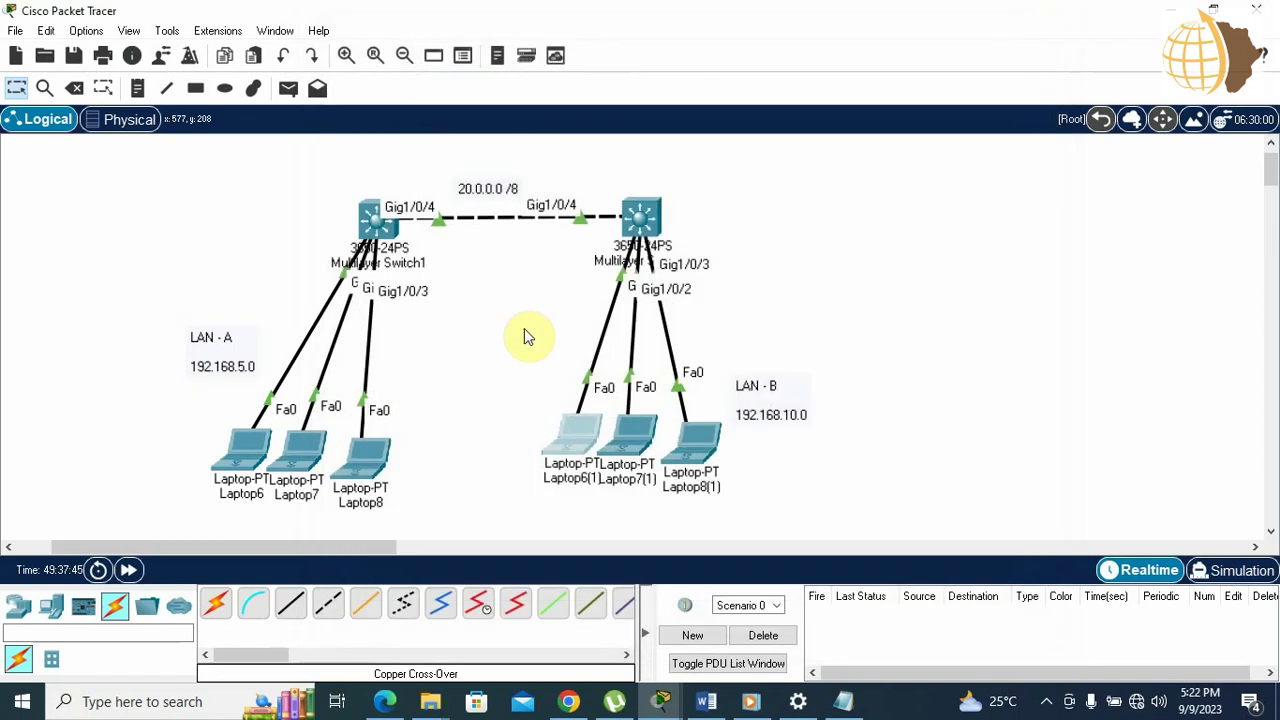
{"action": "left_click", "coordinate": [238, 455]}
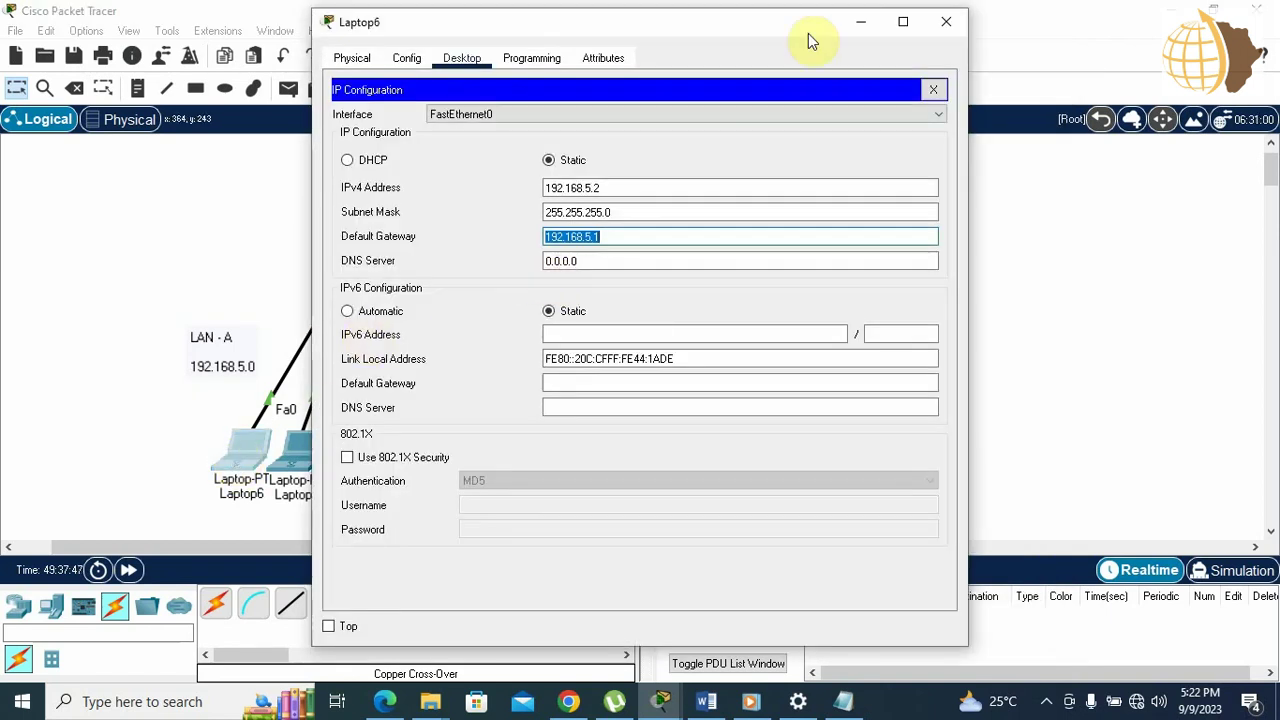
{"action": "left_click", "coordinate": [932, 89]}
{"action": "left_click", "coordinate": [750, 118]}
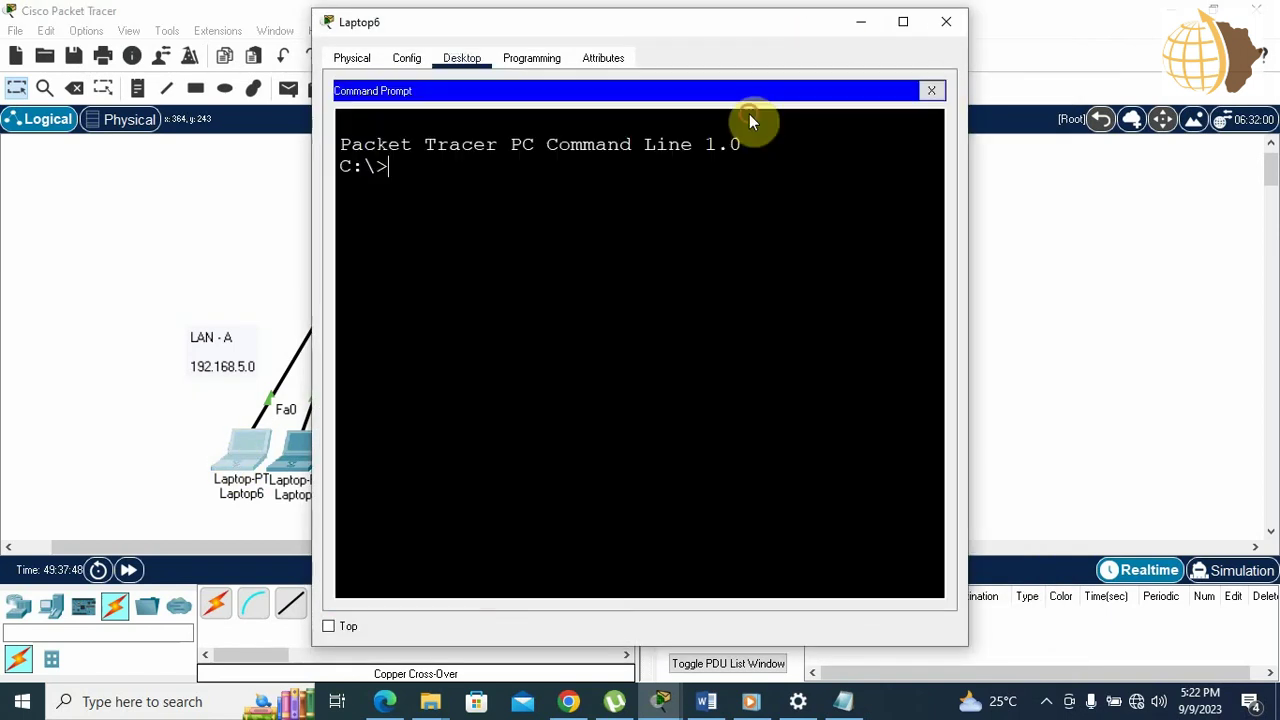
{"action": "type", "text": "ping"}
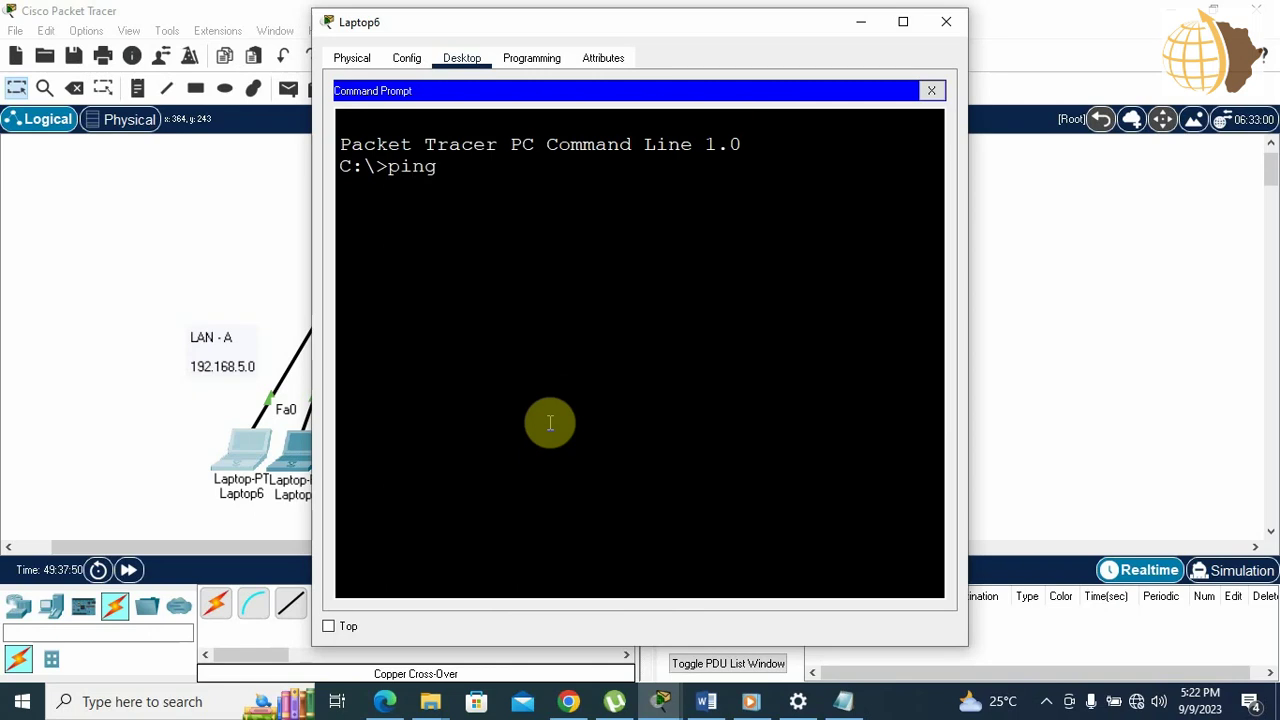
{"action": "type", "text": " 192.168.5.3"}
{"action": "key", "text": "Return"}
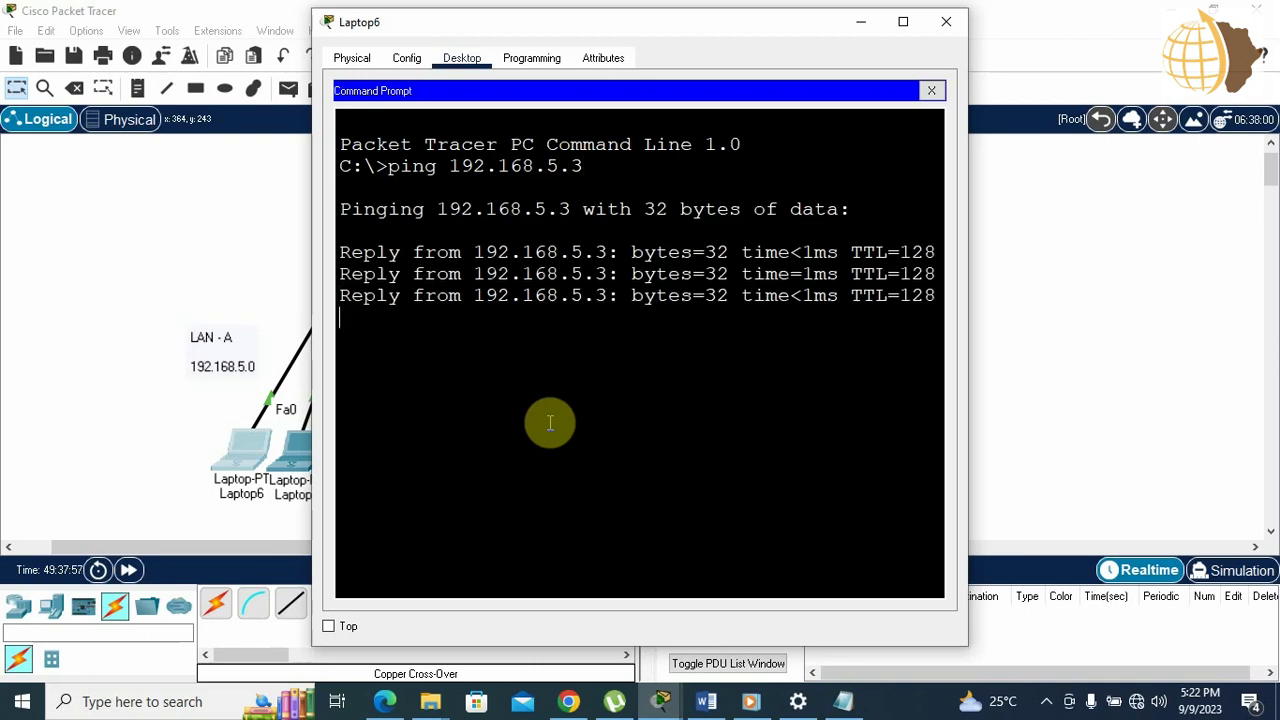
Step: Ping gateway 192.168.5.1 from Laptop6 and widen the window to read the output
{"action": "key", "text": "Return"}
{"action": "key", "text": "Return"}
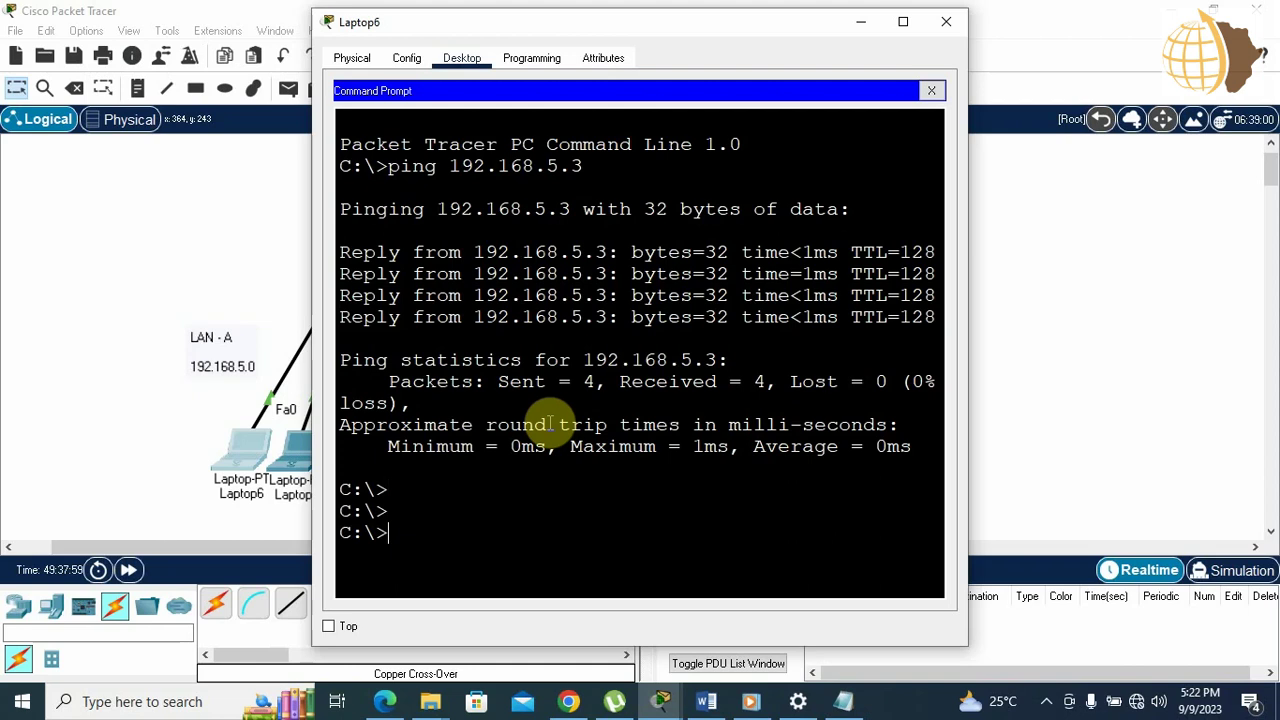
{"action": "key", "text": "Up"}
{"action": "type", "text": "1"}
{"action": "key", "text": "Return"}
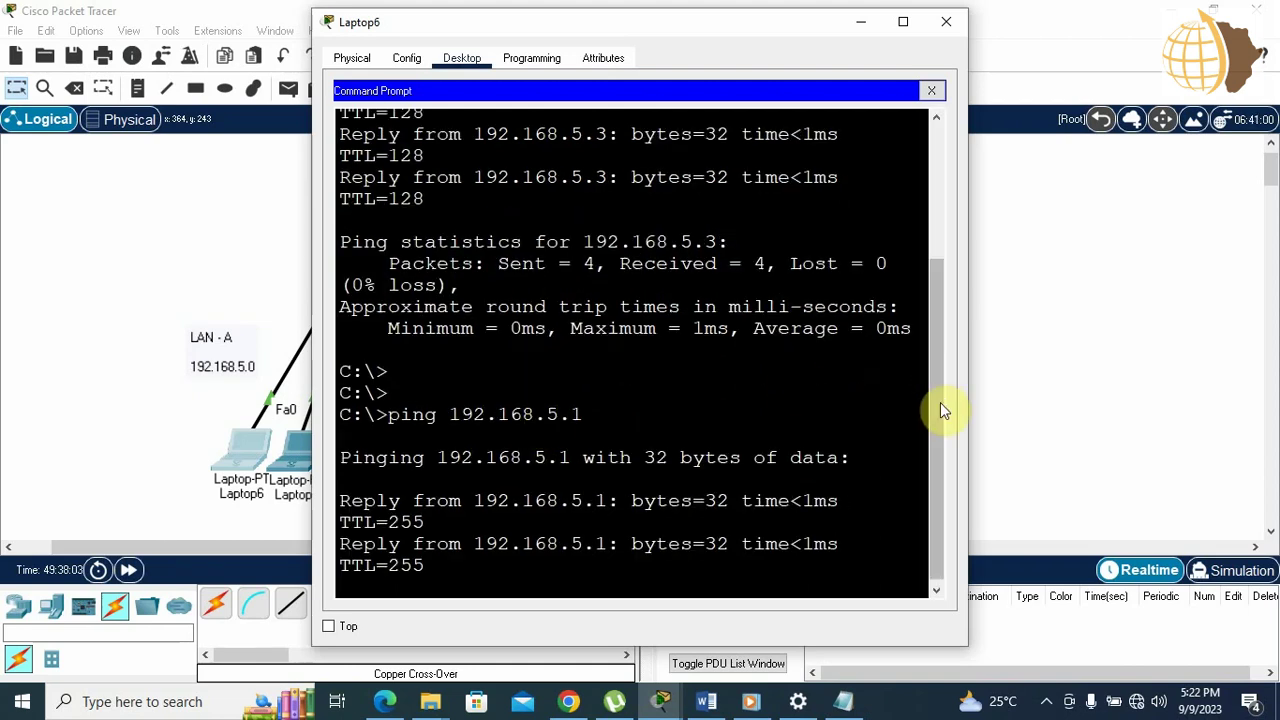
{"action": "left_click_drag", "start_coordinate": [967, 388], "coordinate": [1051, 388]}
{"action": "key", "text": "Return"}
{"action": "key", "text": "Return"}
{"action": "key", "text": "Return"}
{"action": "key", "text": "Return"}
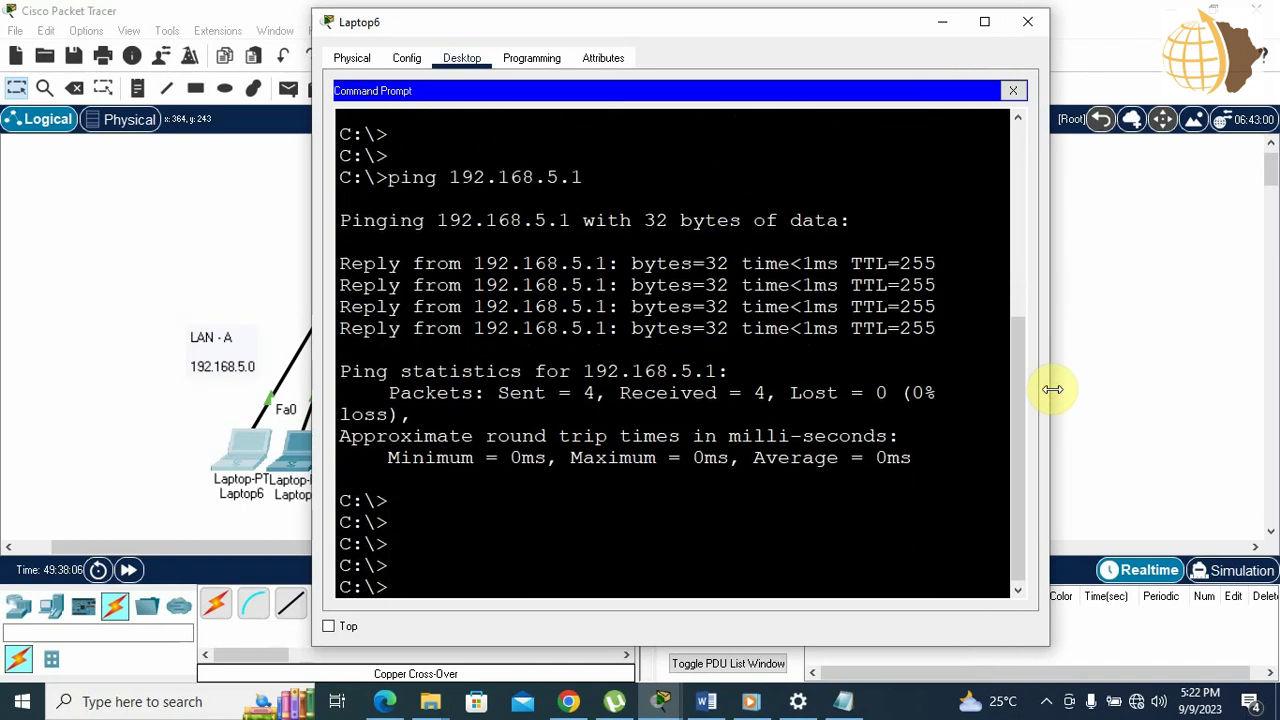
{"action": "left_click_drag", "start_coordinate": [818, 22], "coordinate": [661, 8]}
Step: From Laptop6, ping LAN-B host 192.168.10.2 twice; it replies with 0% loss
{"action": "type", "text": "pi"}
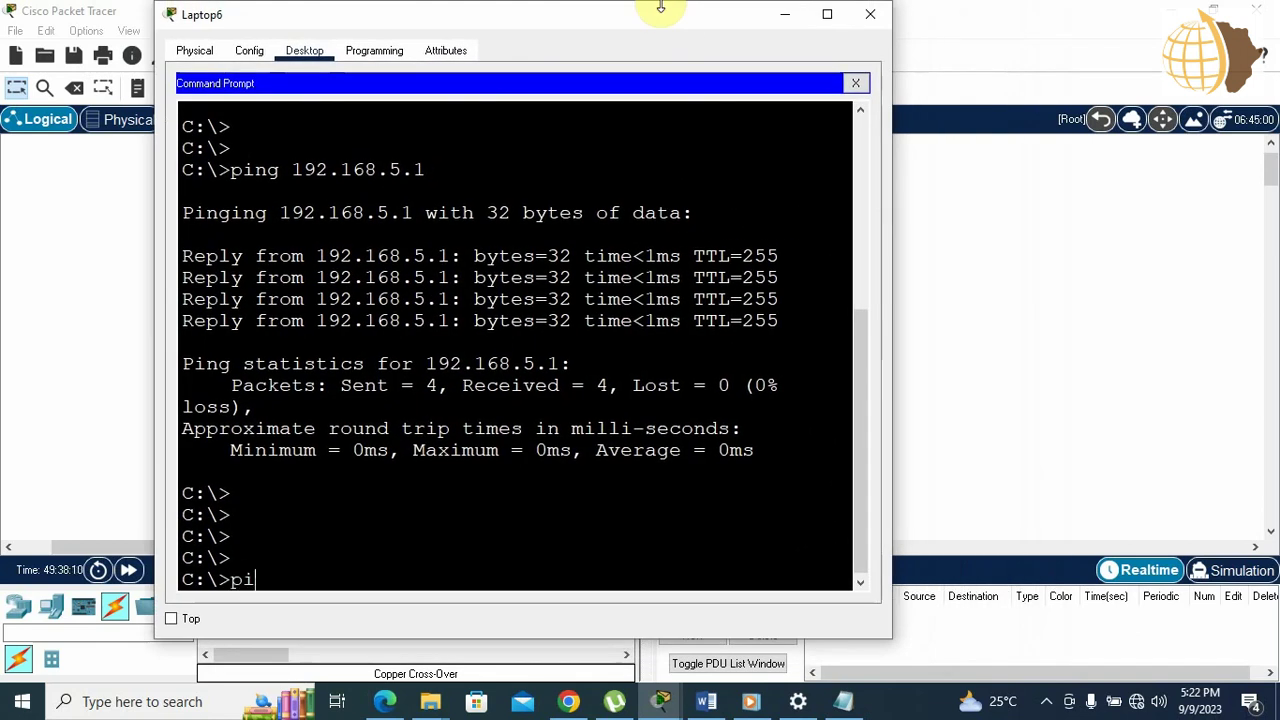
{"action": "type", "text": "ng 19"}
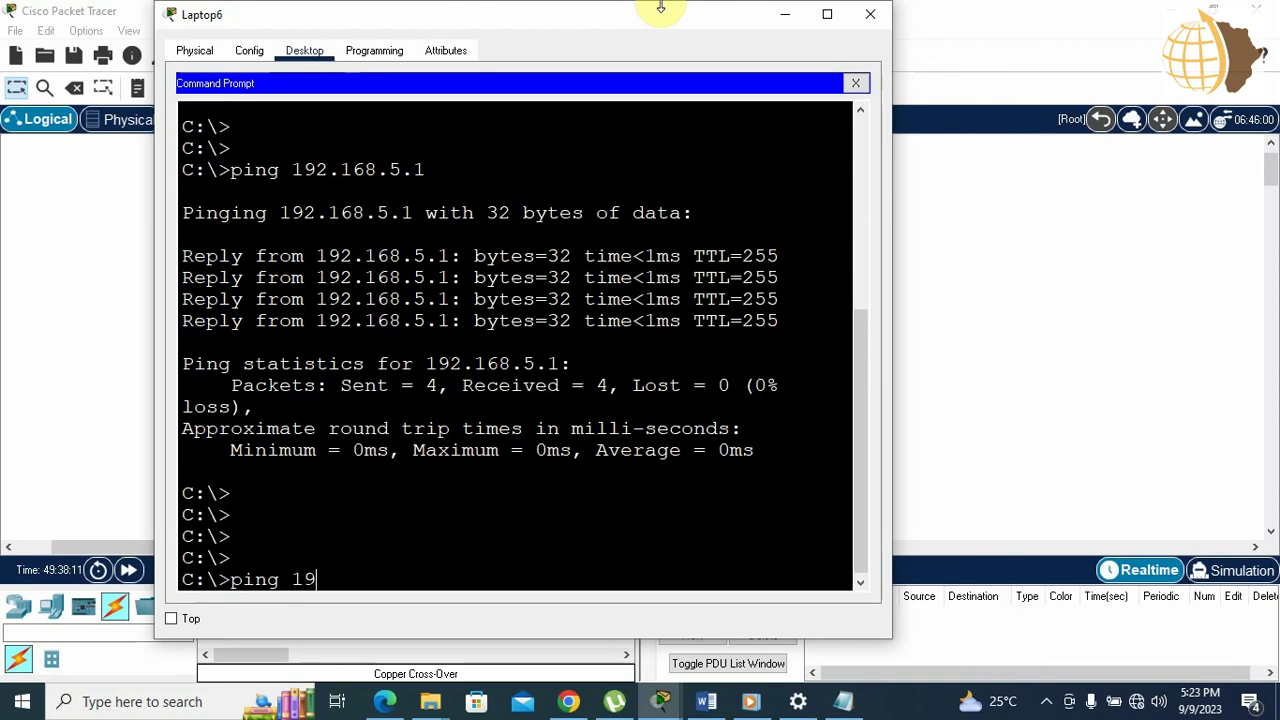
{"action": "type", "text": "2.168.10.2"}
{"action": "key", "text": "Return"}
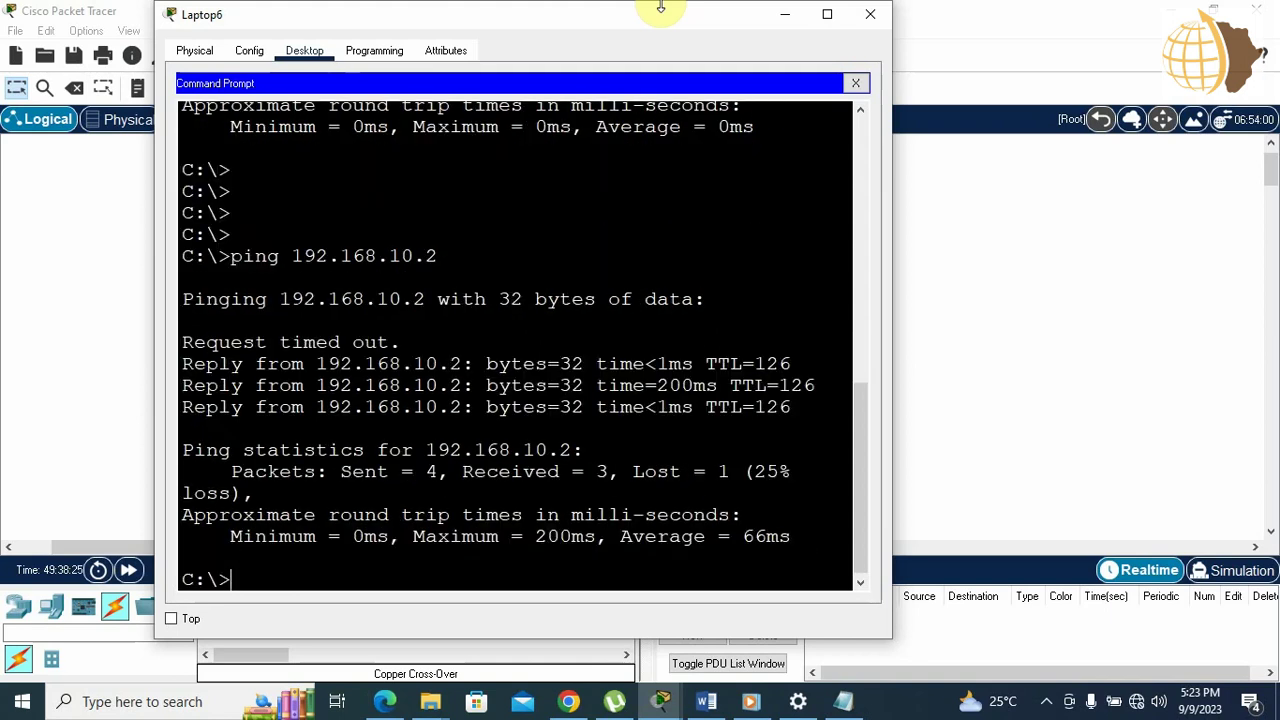
{"action": "key", "text": "Return"}
{"action": "key", "text": "Return"}
{"action": "key", "text": "Up"}
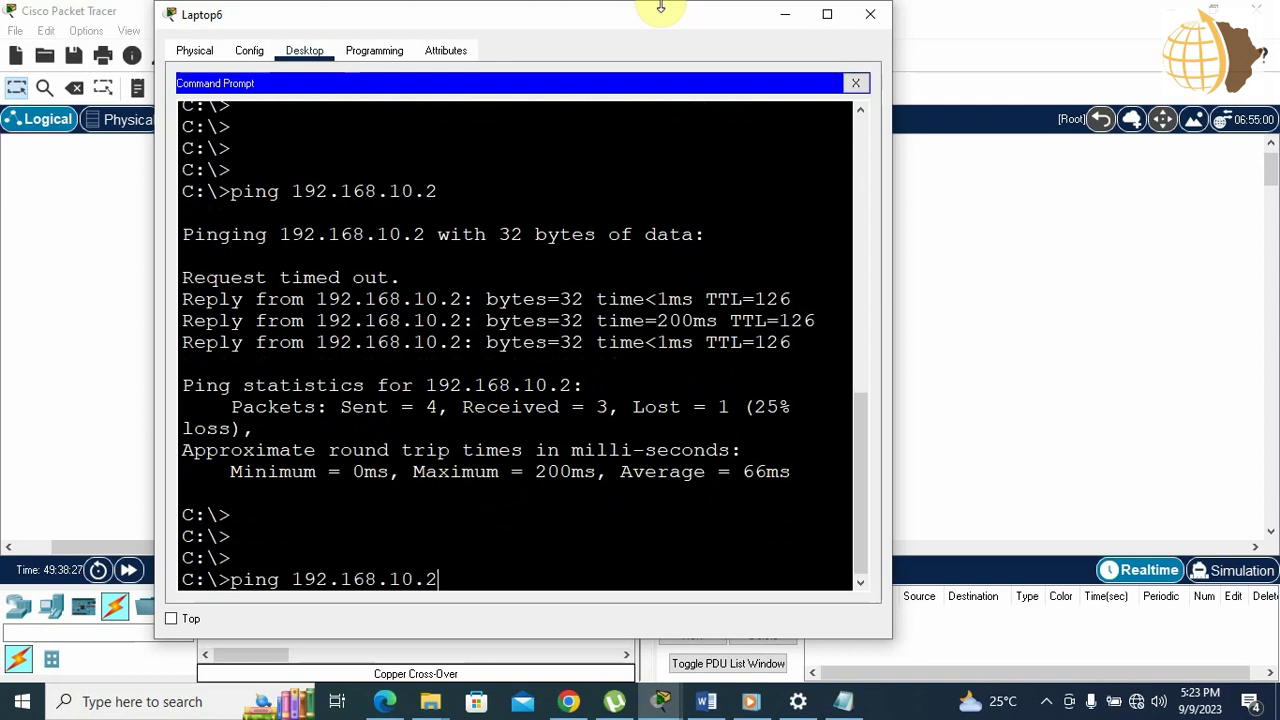
{"action": "key", "text": "Return"}
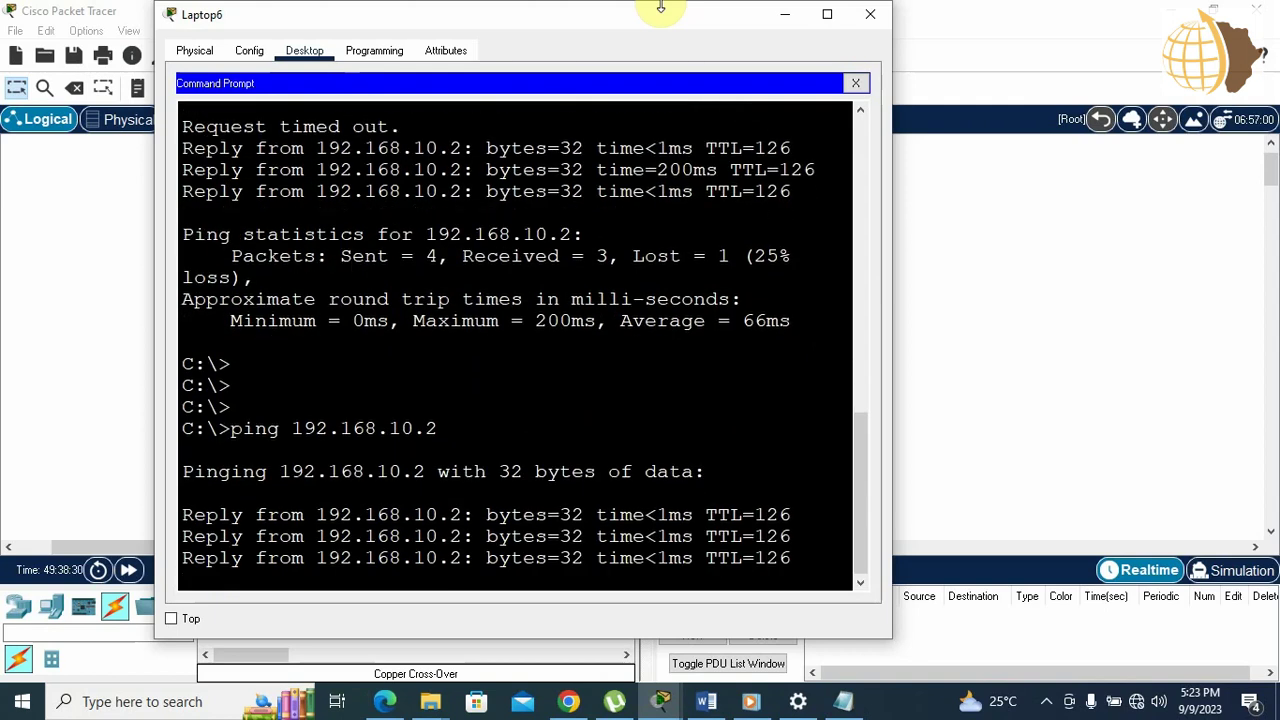
Step: Edit the recalled command to ping 192.168.10.3; it replies with 25% loss
{"action": "key", "text": "Up"}
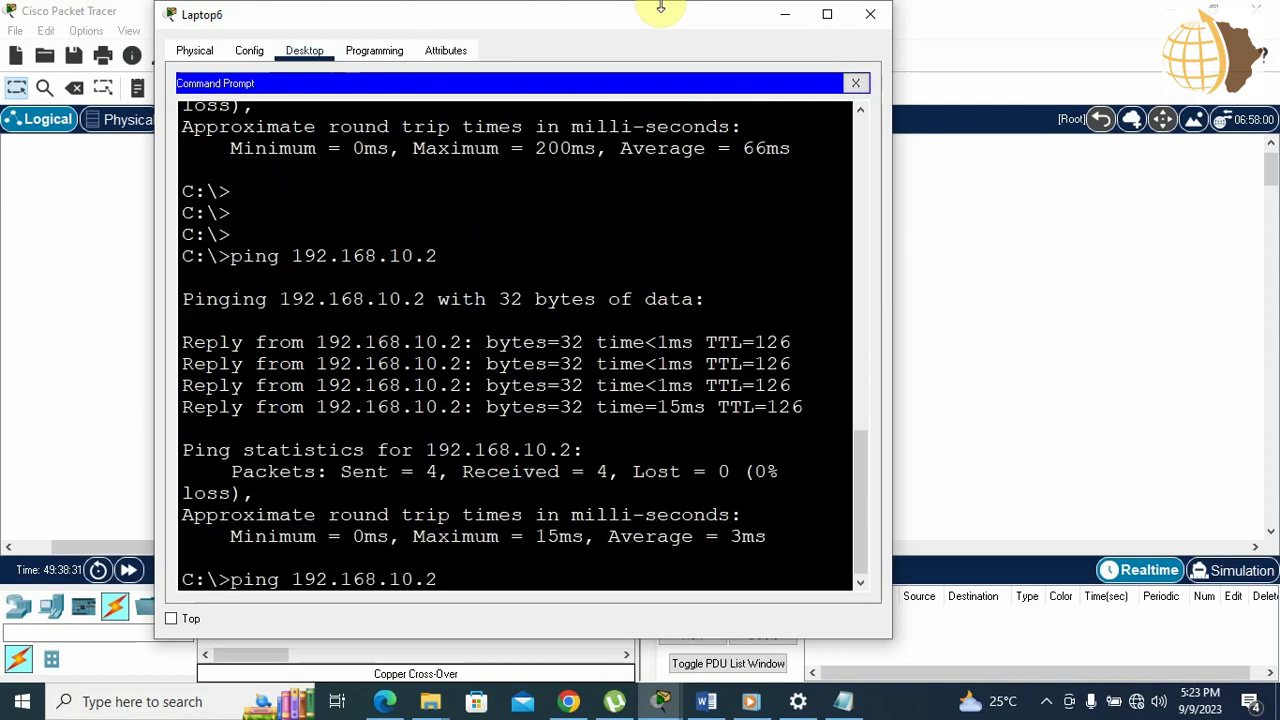
{"action": "key", "text": "BackSpace"}
{"action": "type", "text": "3"}
{"action": "key", "text": "Return"}
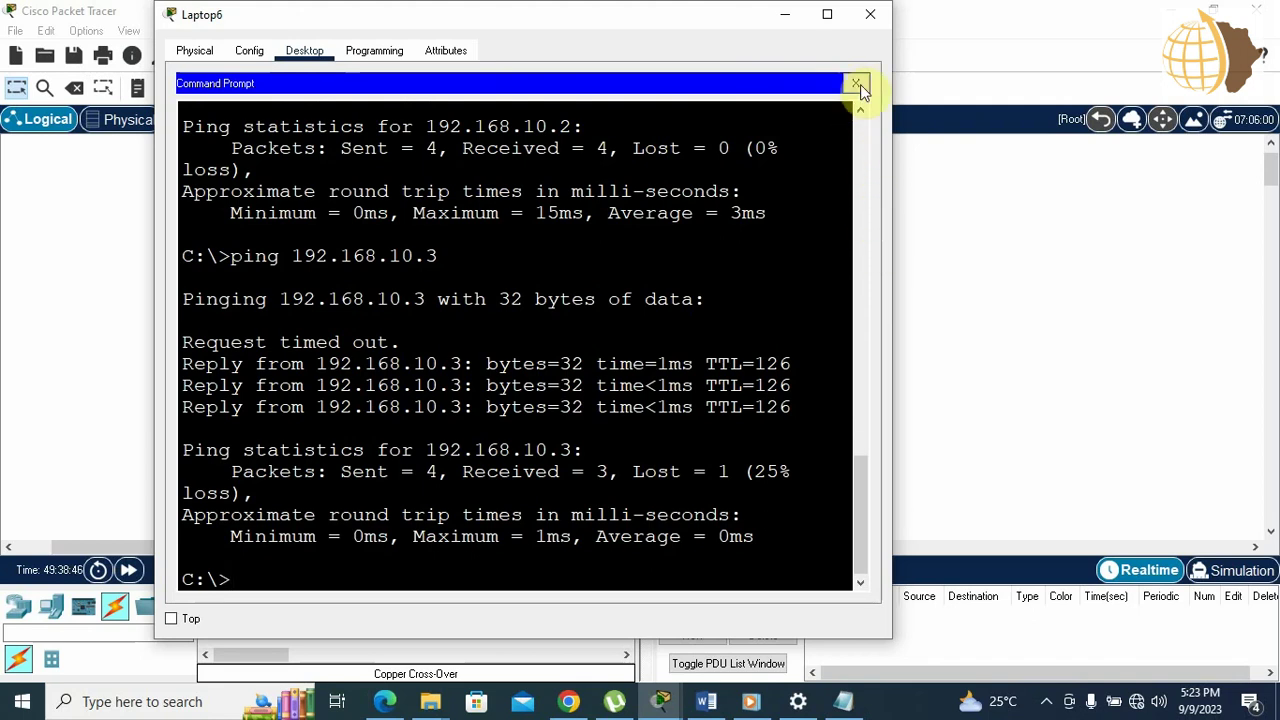
Step: Close Laptop6 and save Multilayer Switch1's running configuration with do wr
{"action": "left_click", "coordinate": [870, 14]}
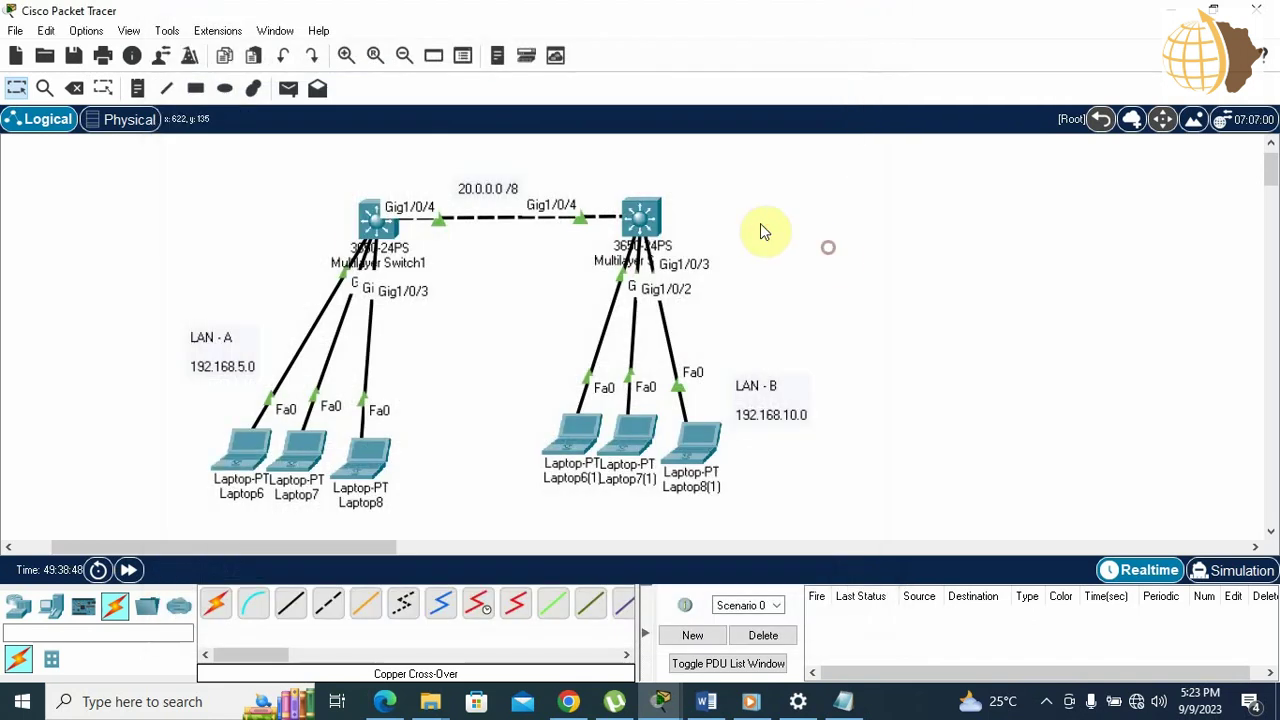
{"action": "left_click", "coordinate": [368, 218]}
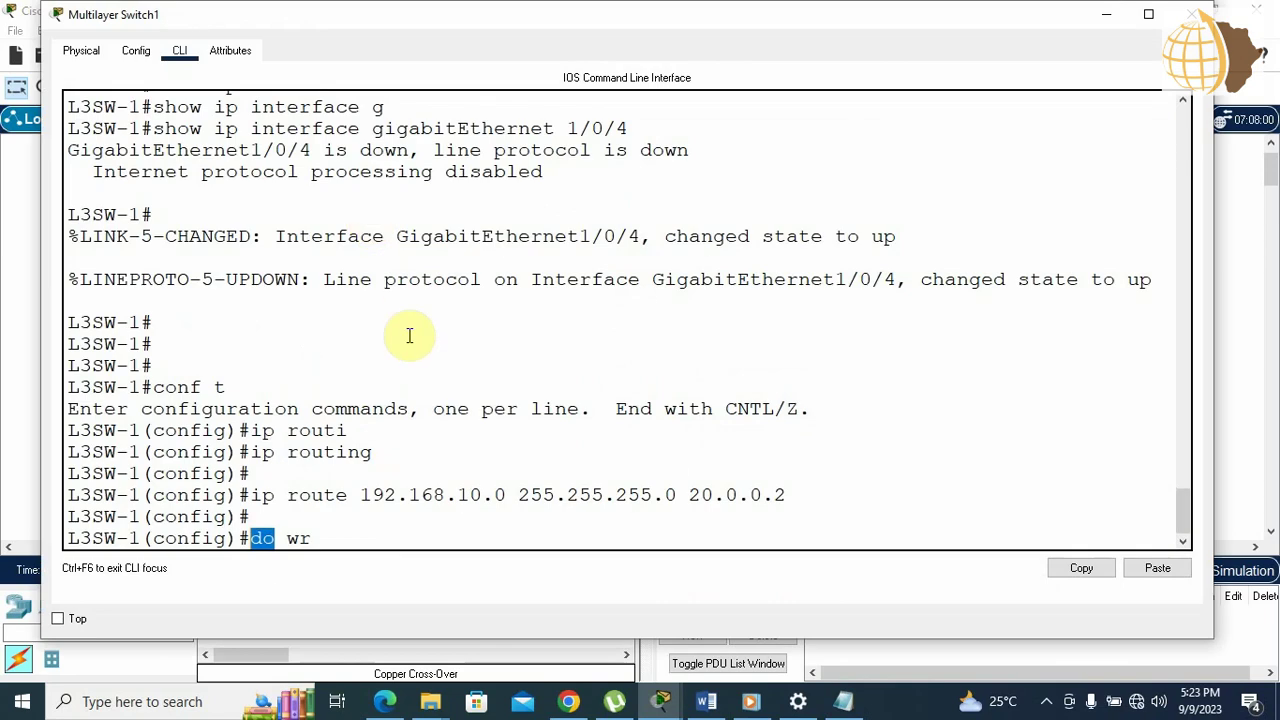
{"action": "left_click", "coordinate": [334, 531]}
{"action": "key", "text": "Return"}
Step: Exit configuration mode and run show ip route, showing the static 192.168.10.0/24 route via 20.0.0.2
{"action": "key", "text": "Return"}
{"action": "key", "text": "Return"}
{"action": "key", "text": "Return"}
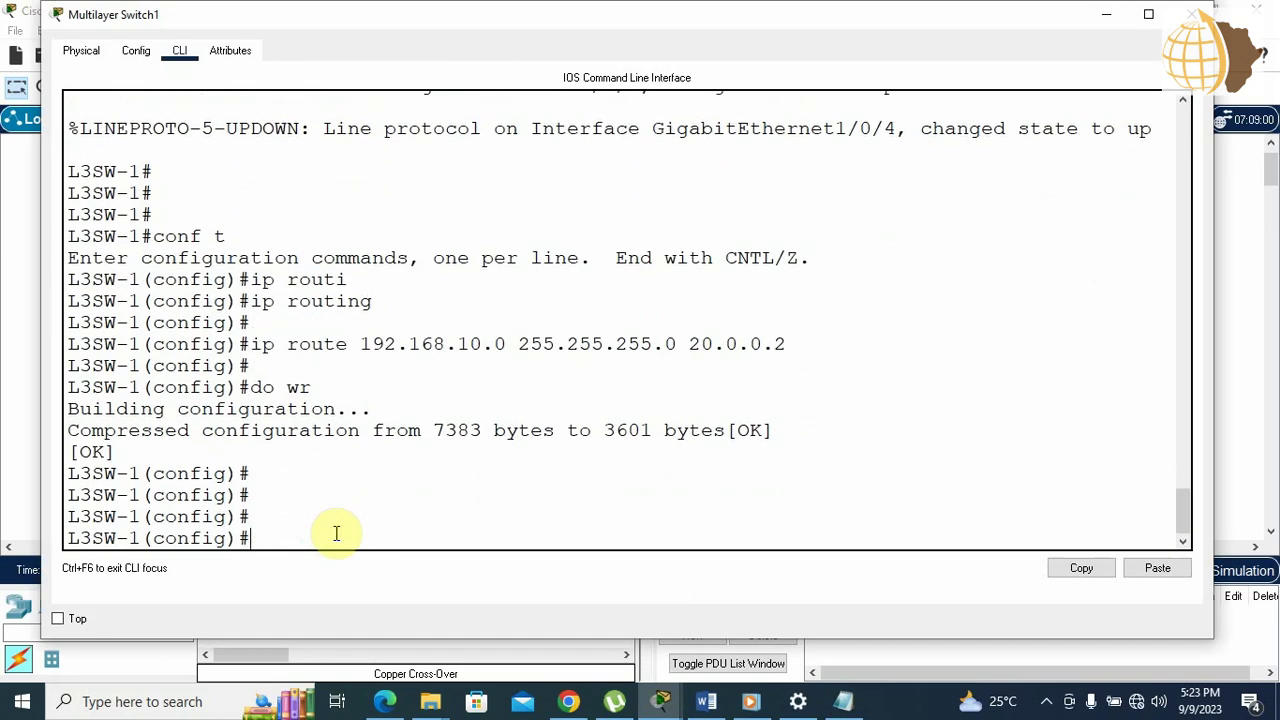
{"action": "type", "text": "exi"}
{"action": "key", "text": "Tab"}
{"action": "key", "text": "Return"}
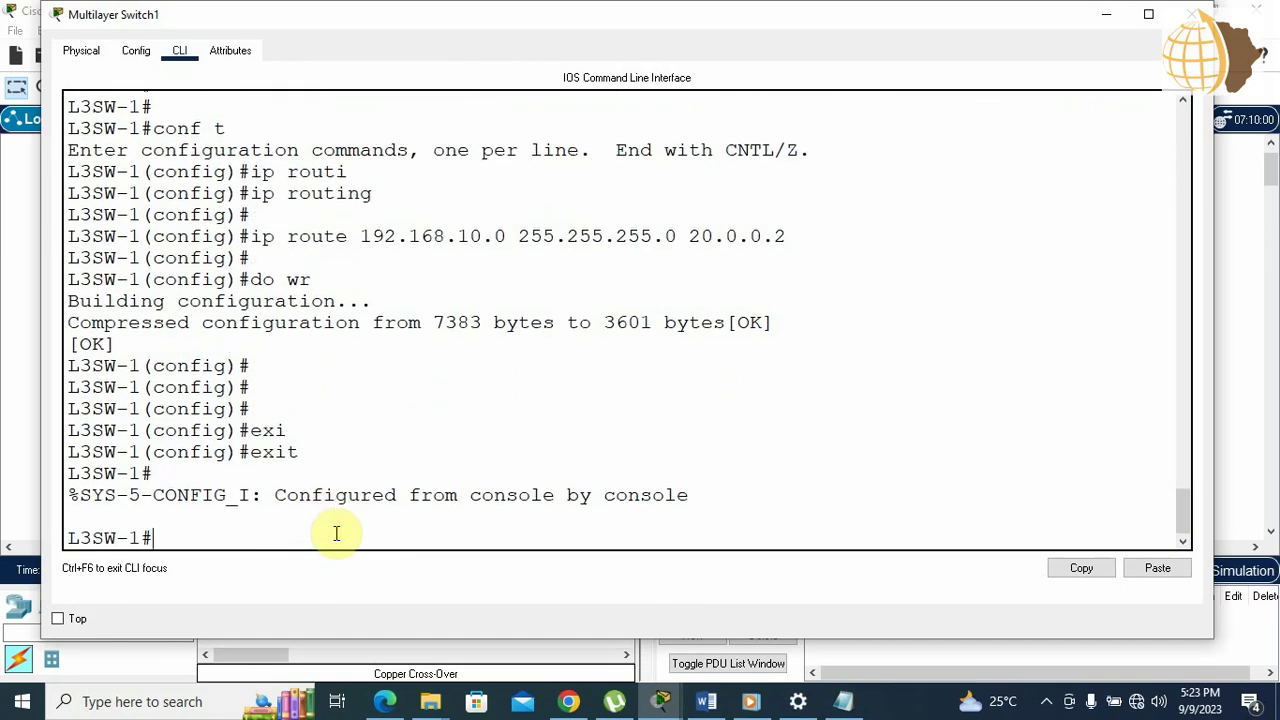
{"action": "type", "text": "sh"}
{"action": "key", "text": "Tab"}
{"action": "type", "text": "ip ro"}
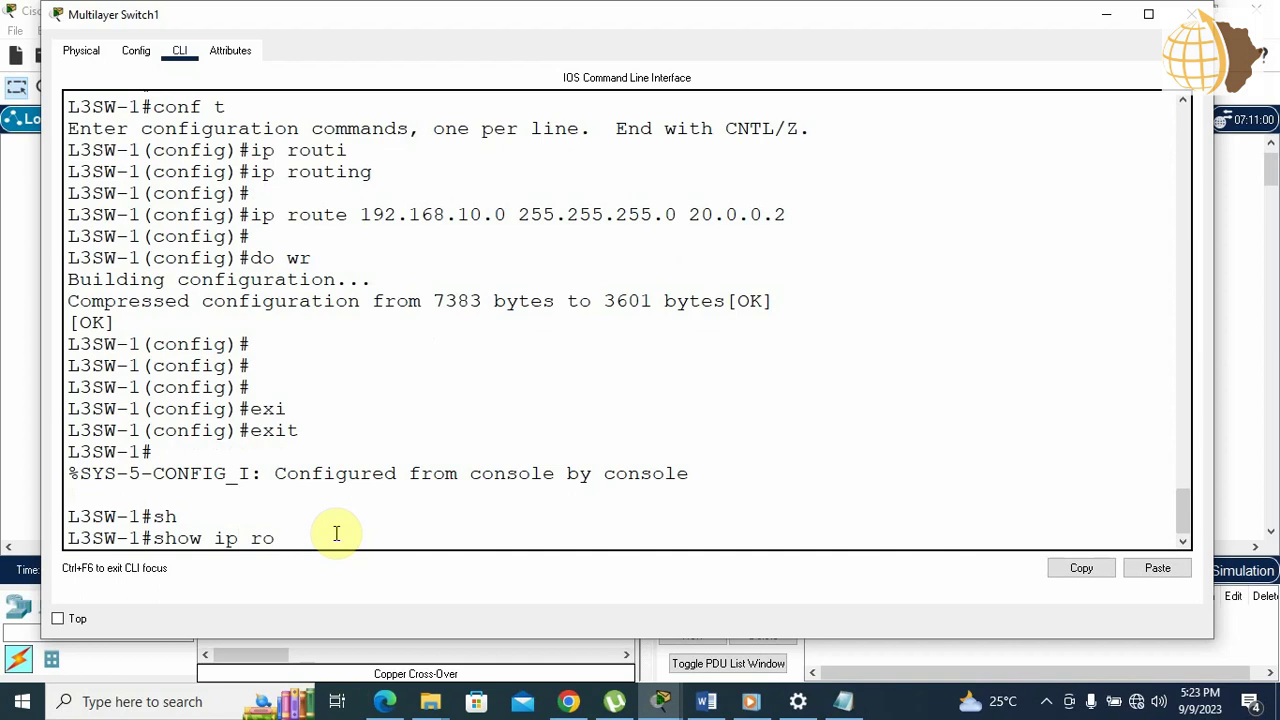
{"action": "type", "text": "u"}
{"action": "key", "text": "Tab"}
{"action": "key", "text": "Return"}
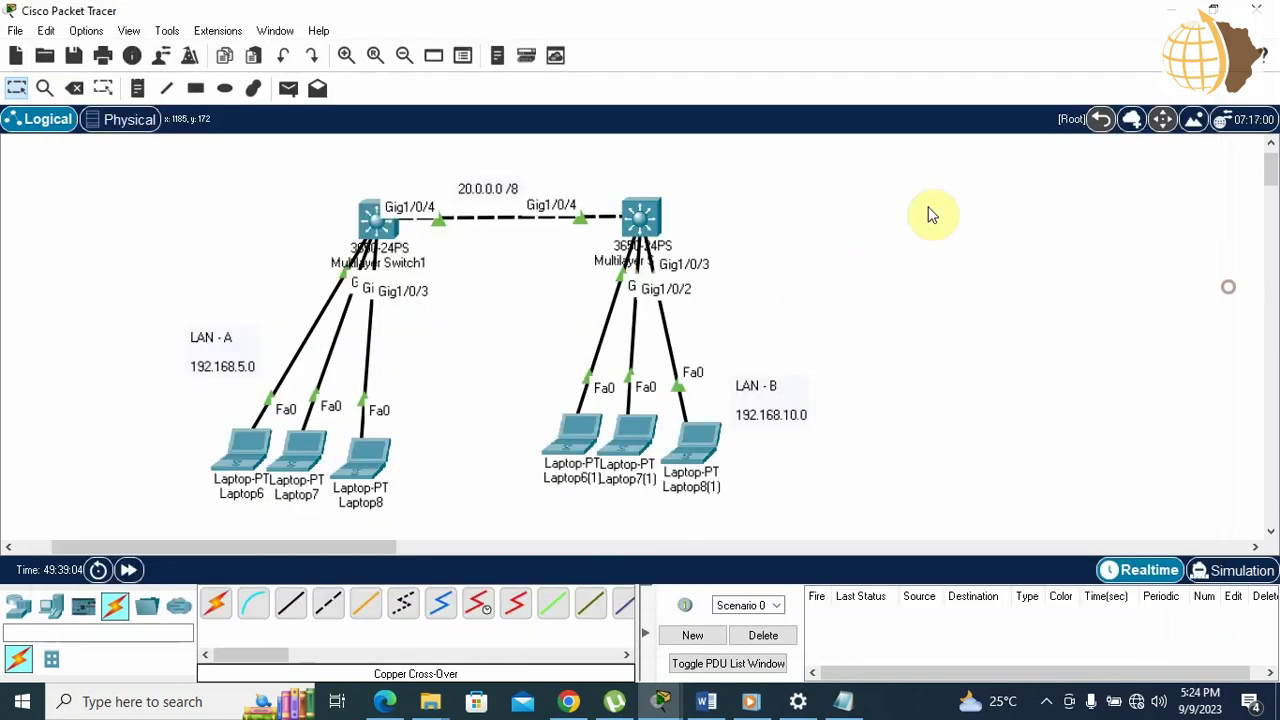
Step: On Multilayer Switch2, exit configuration mode and show the static 192.168.5.0/24 route via 20.0.0.1
{"action": "left_click", "coordinate": [638, 215]}
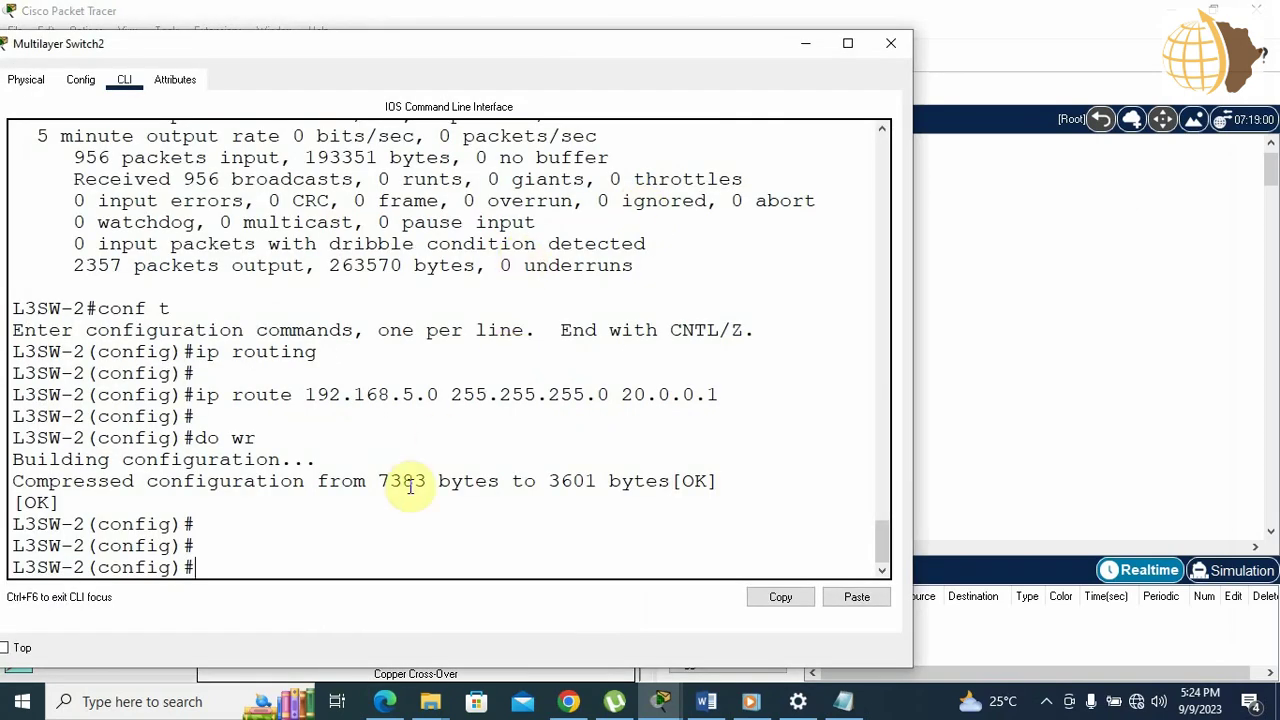
{"action": "type", "text": "exi"}
{"action": "key", "text": "Tab"}
{"action": "key", "text": "Return"}
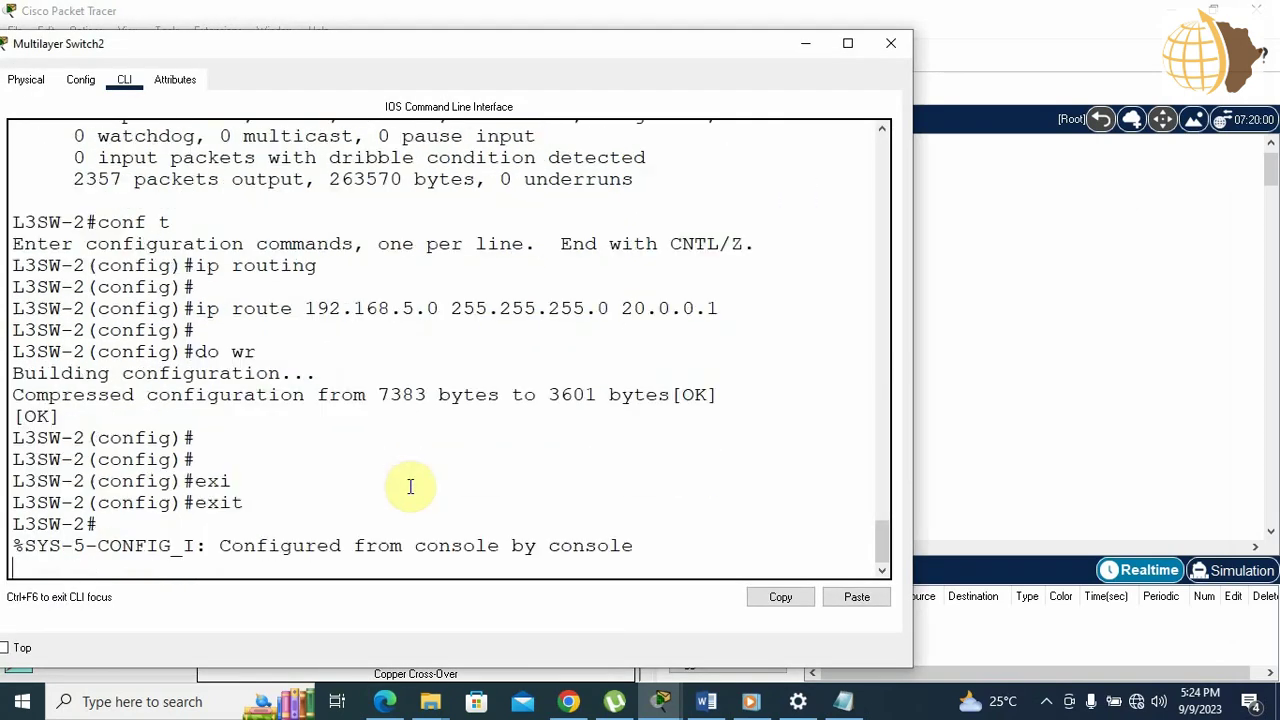
{"action": "type", "text": "sh"}
{"action": "key", "text": "Tab"}
{"action": "type", "text": "i"}
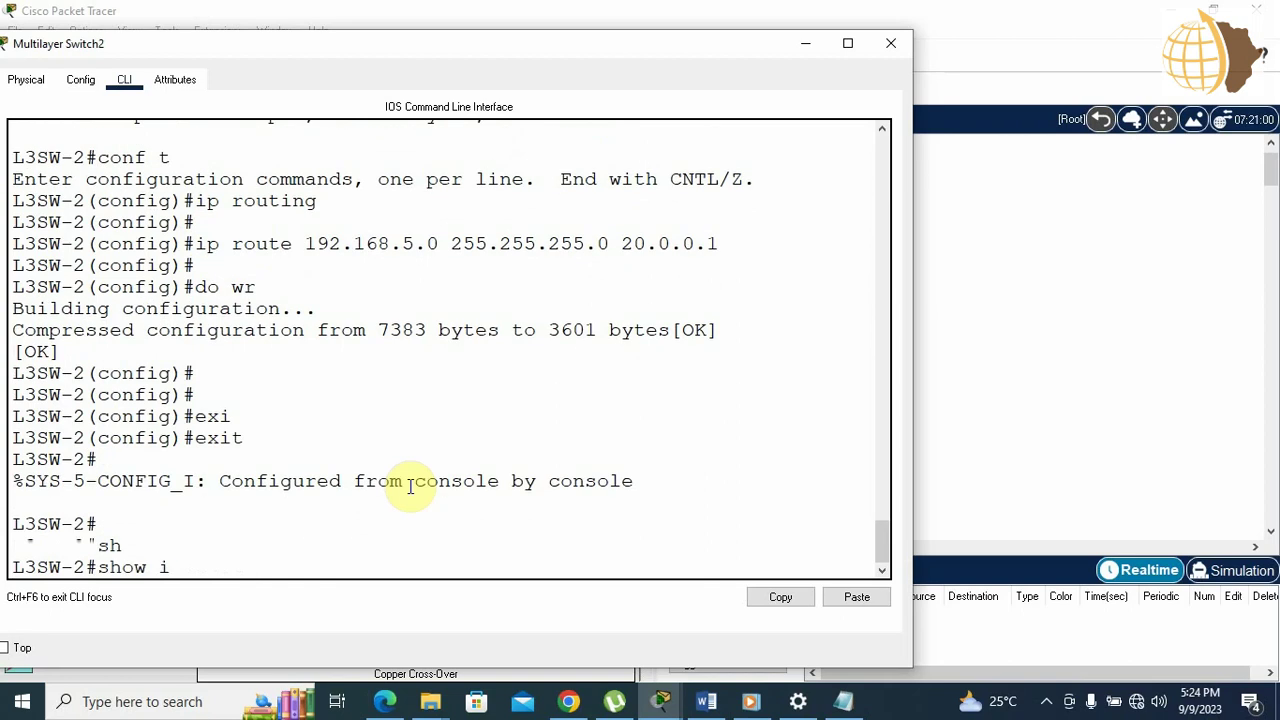
{"action": "type", "text": "p route"}
{"action": "key", "text": "Return"}
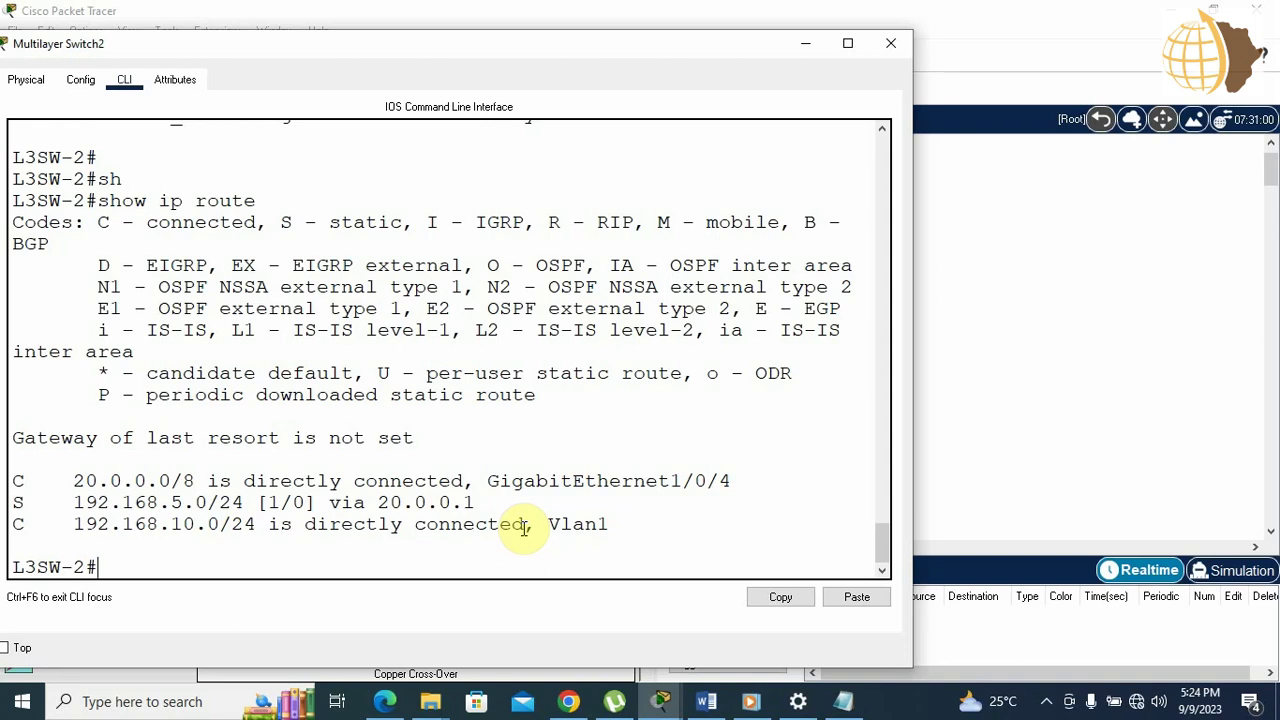
Step: Run show mac address-table on Switch2, listing three dynamic entries on Gig1/0/1–3
{"action": "type", "text": "sh"}
{"action": "key", "text": "Tab"}
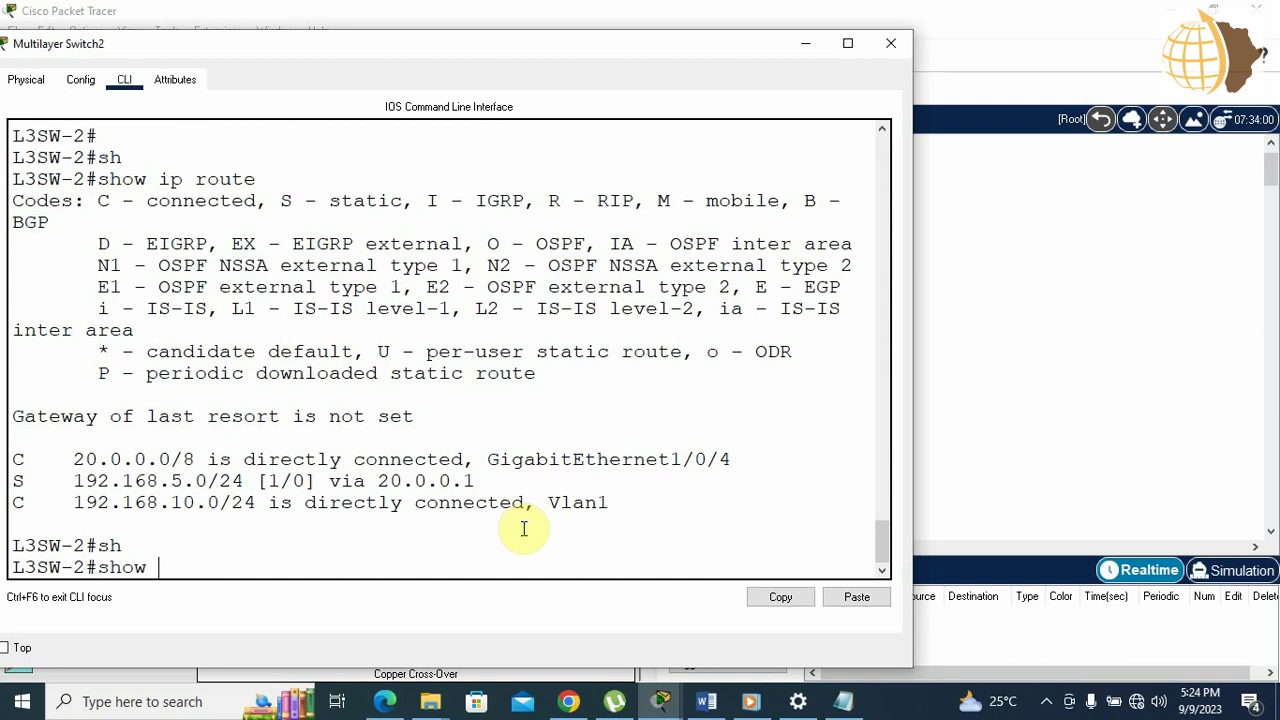
{"action": "type", "text": "ma"}
{"action": "key", "text": "Tab"}
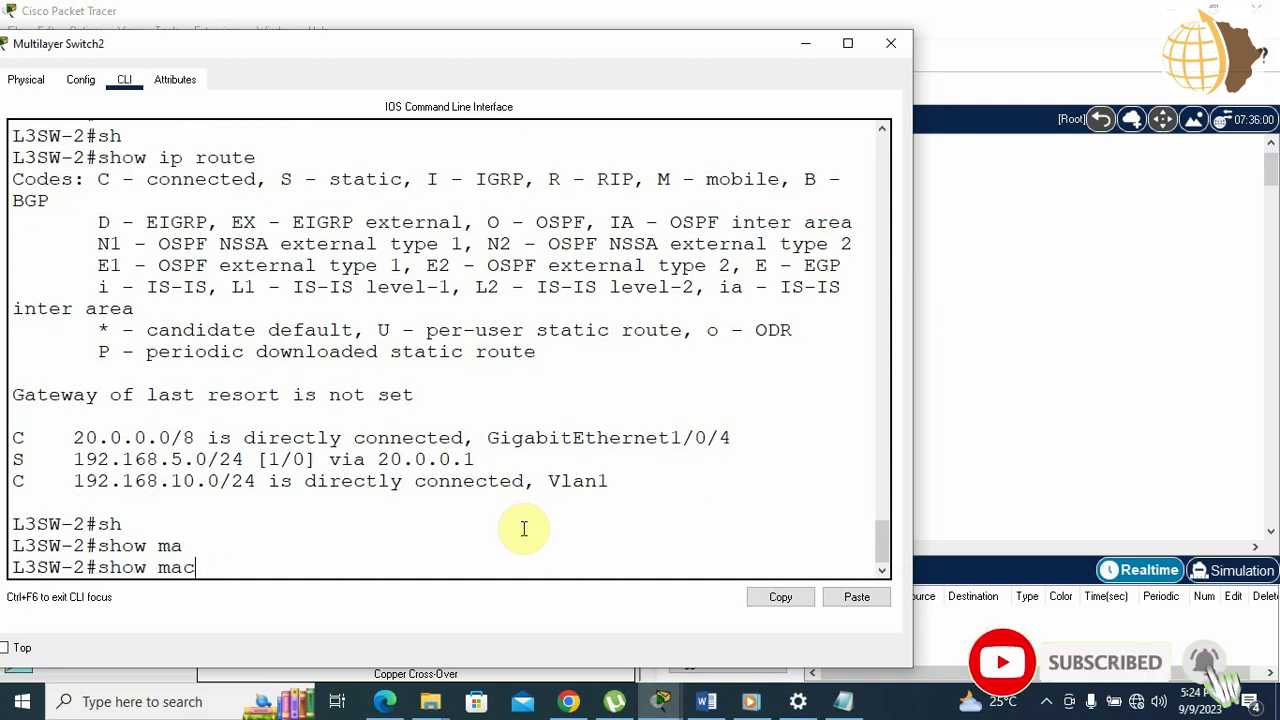
{"action": "type", "text": "-add"}
{"action": "key", "text": "Tab"}
{"action": "type", "text": "==="}
{"action": "key", "text": "BackSpace"}
{"action": "key", "text": "BackSpace"}
{"action": "key", "text": "BackSpace"}
{"action": "key", "text": "BackSpace"}
{"action": "key", "text": "BackSpace"}
{"action": "key", "text": "BackSpace"}
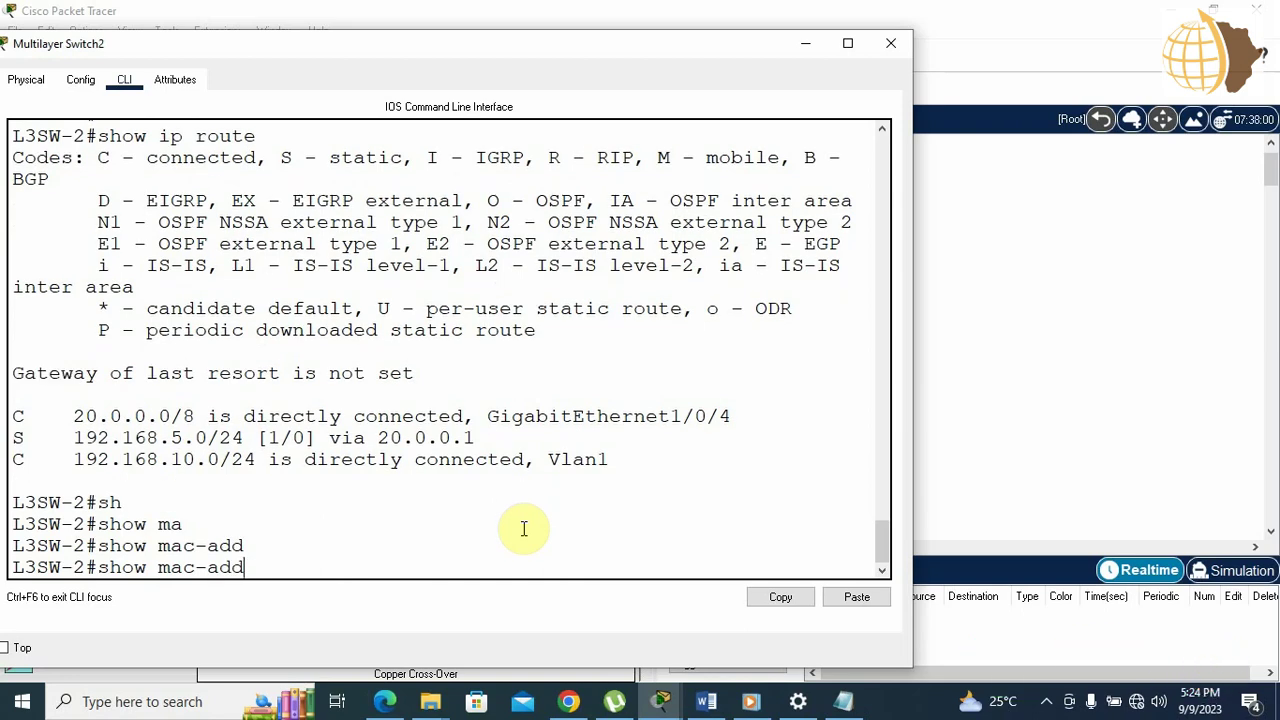
{"action": "key", "text": "Tab"}
{"action": "type", "text": "address-table"}
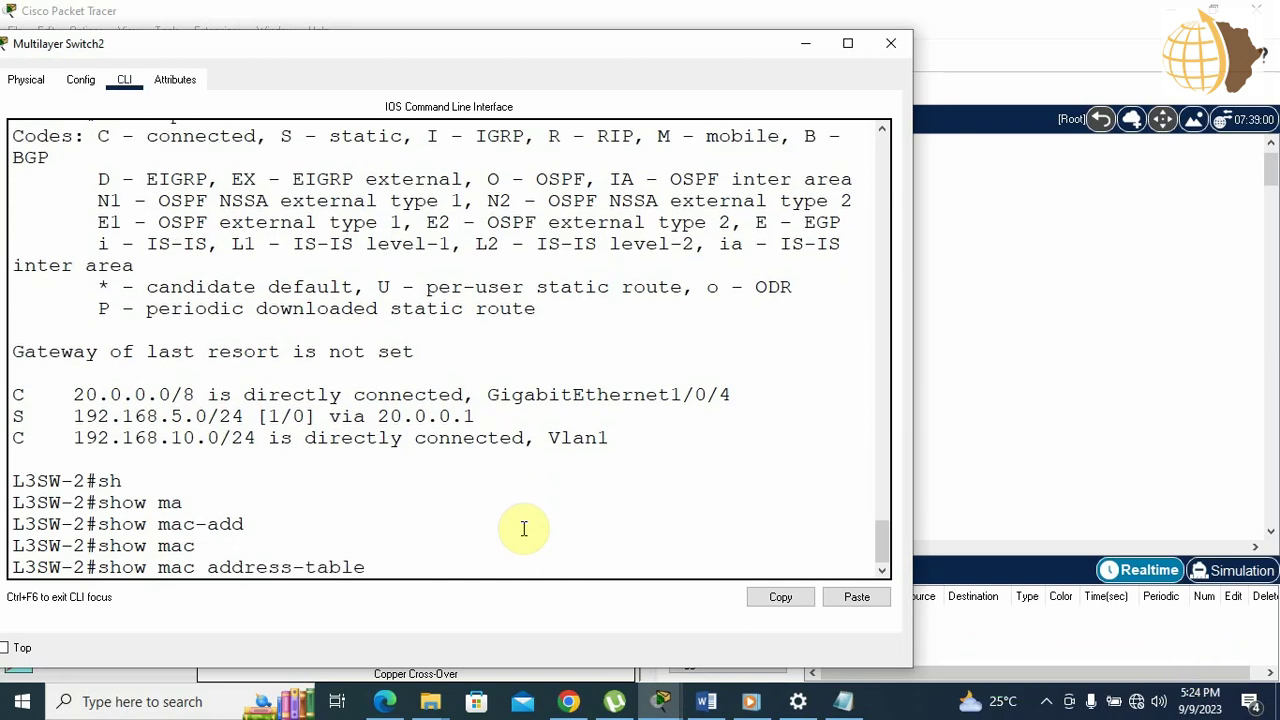
{"action": "key", "text": "Return"}
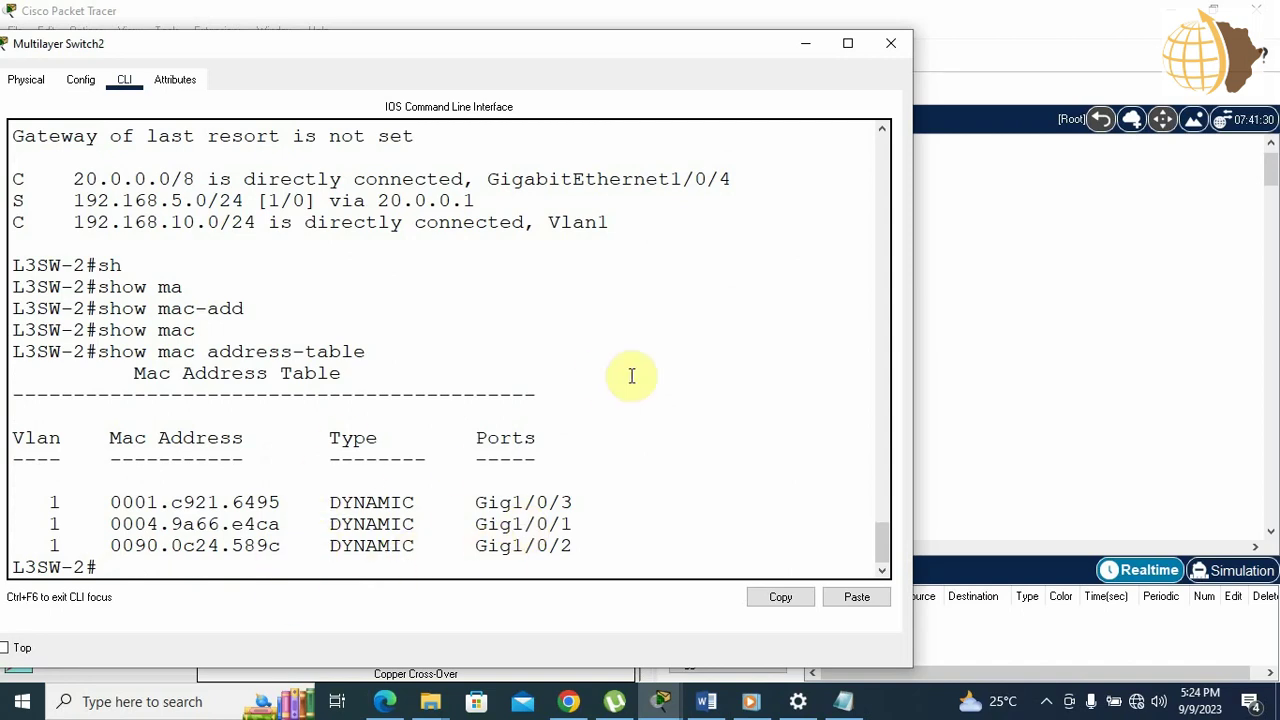
{"action": "left_click", "coordinate": [1012, 309]}
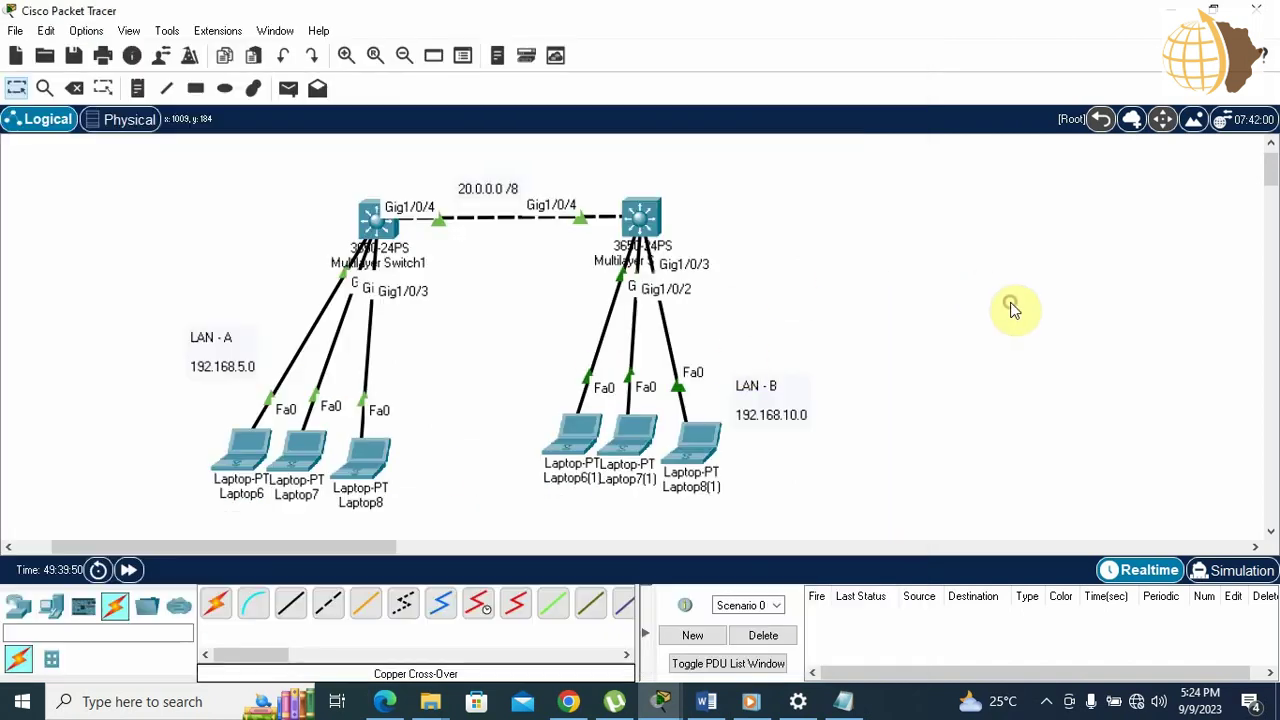
Step: Run show mac address-table on Multilayer Switch1, showing dynamic entries on Gig1/0/1 and Gig1/0/2
{"action": "left_click", "coordinate": [647, 210]}
{"action": "left_click", "coordinate": [916, 320]}
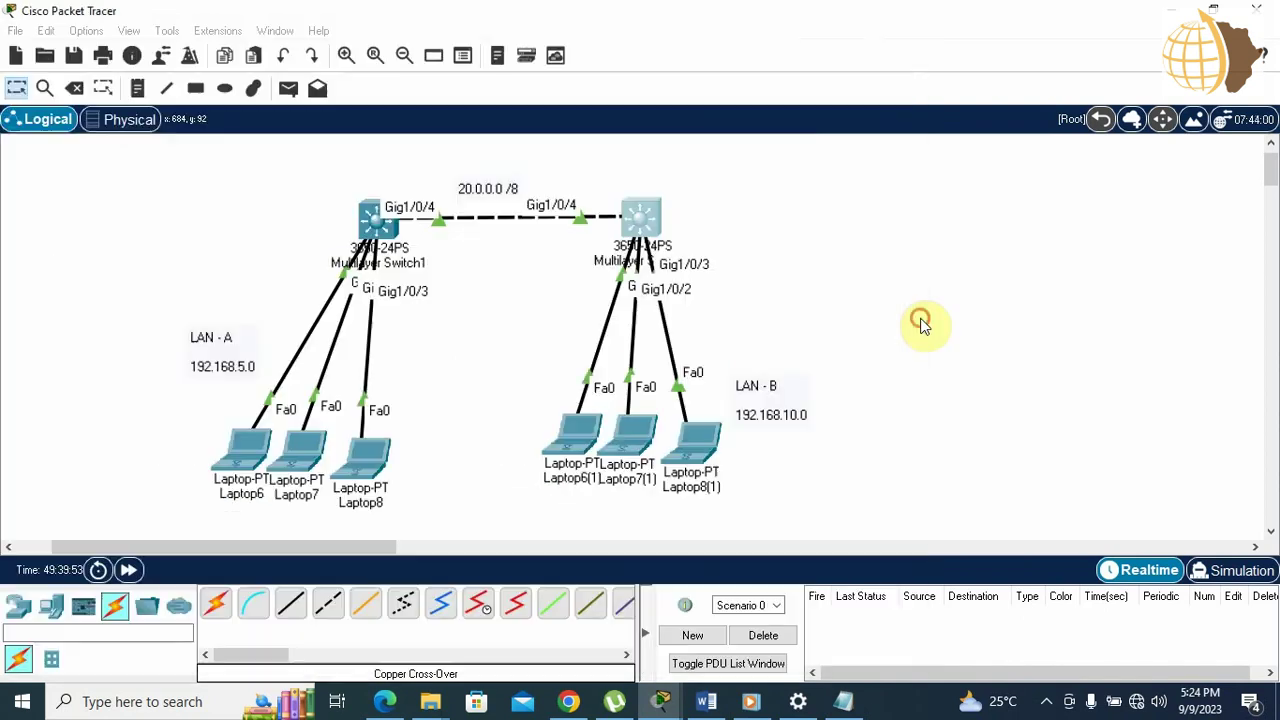
{"action": "left_click", "coordinate": [378, 222]}
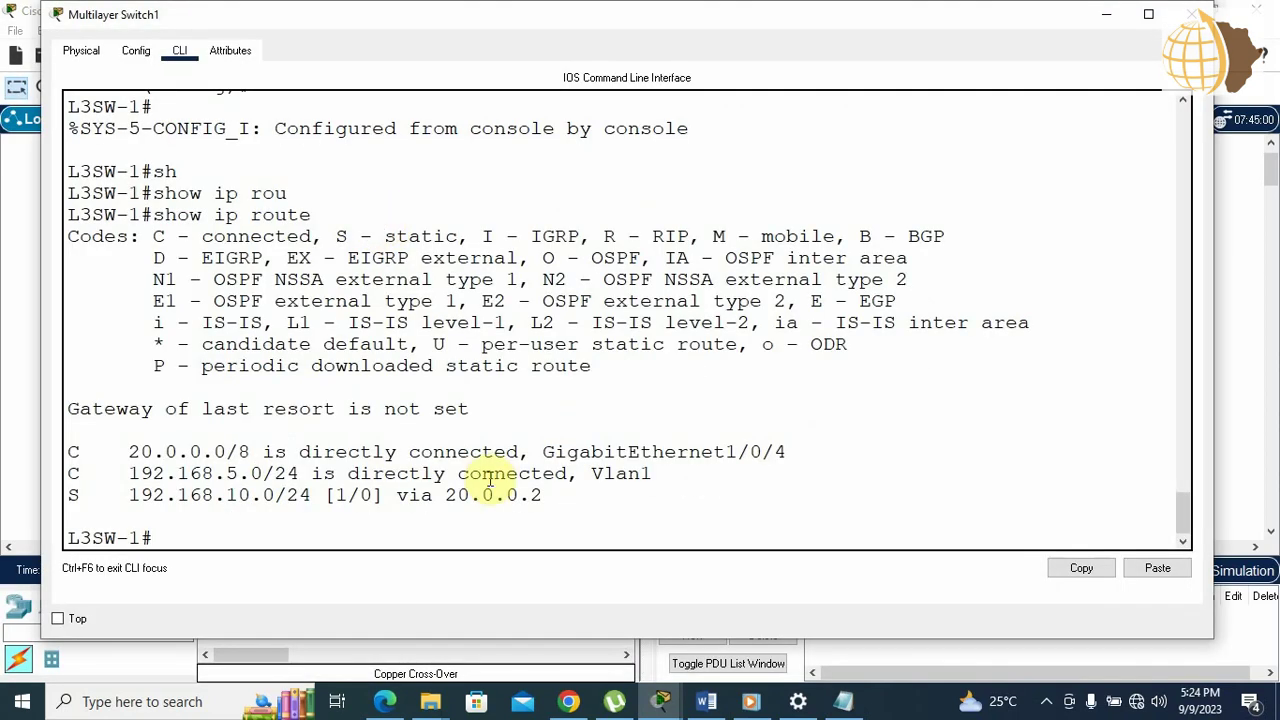
{"action": "type", "text": "sh"}
{"action": "key", "text": "Tab"}
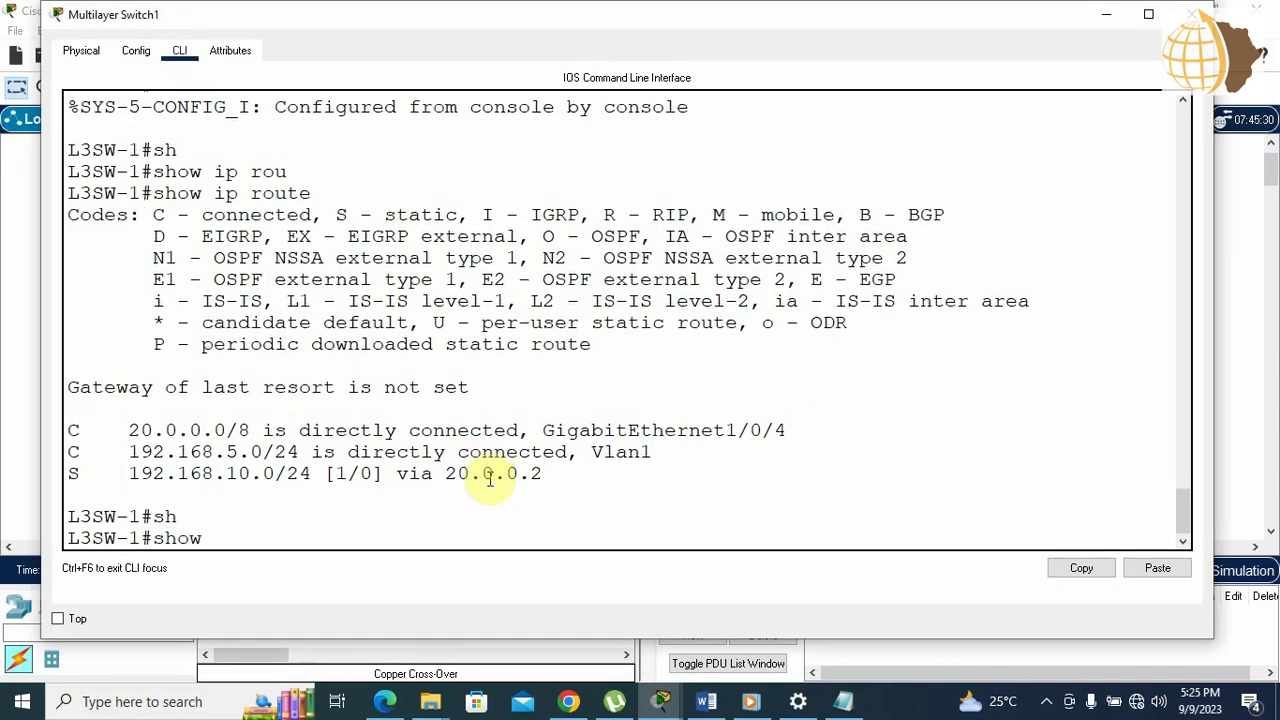
{"action": "type", "text": "mac"}
{"action": "key", "text": "Tab"}
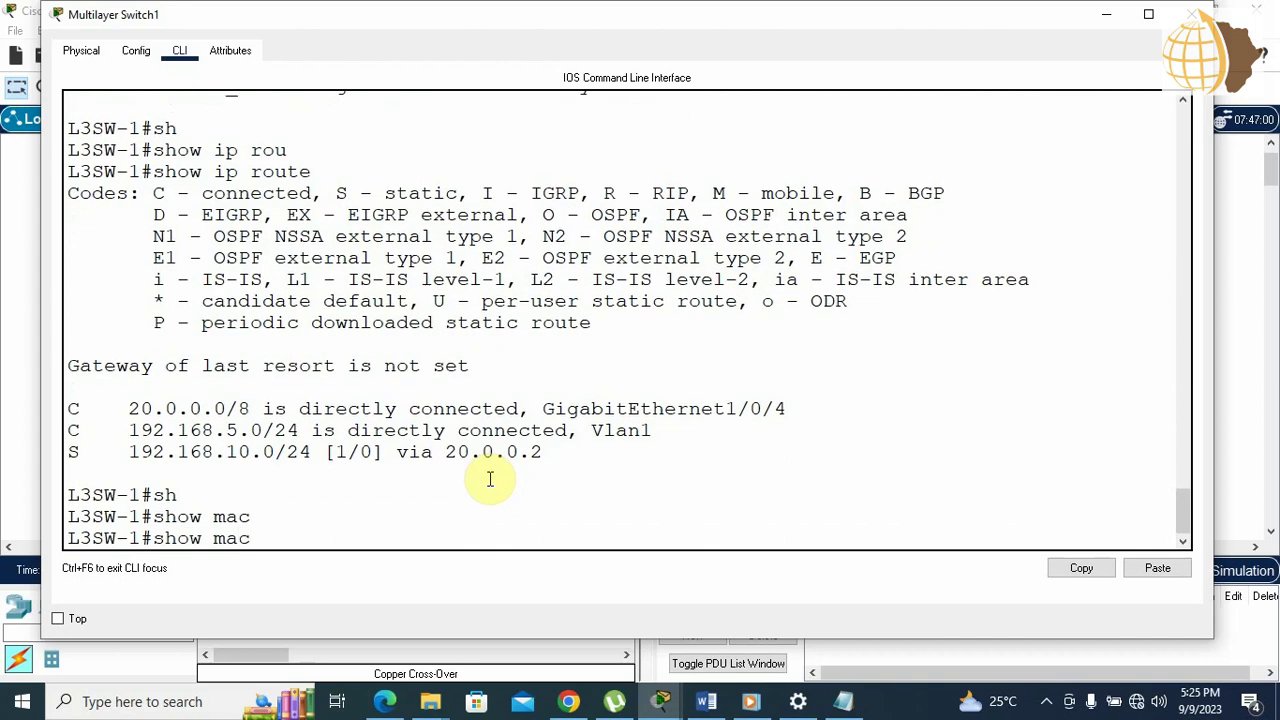
{"action": "type", "text": "ad"}
{"action": "key", "text": "Tab"}
{"action": "key", "text": "Return"}
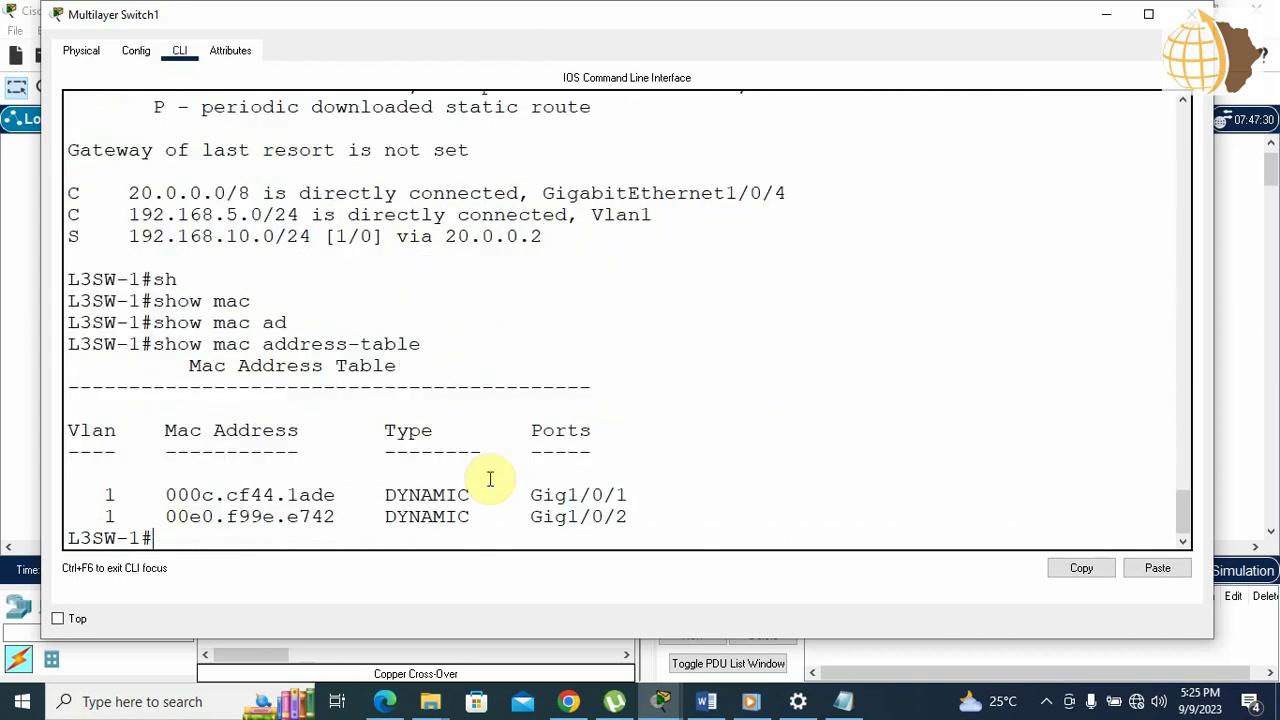
{"action": "left_click", "coordinate": [25, 362]}
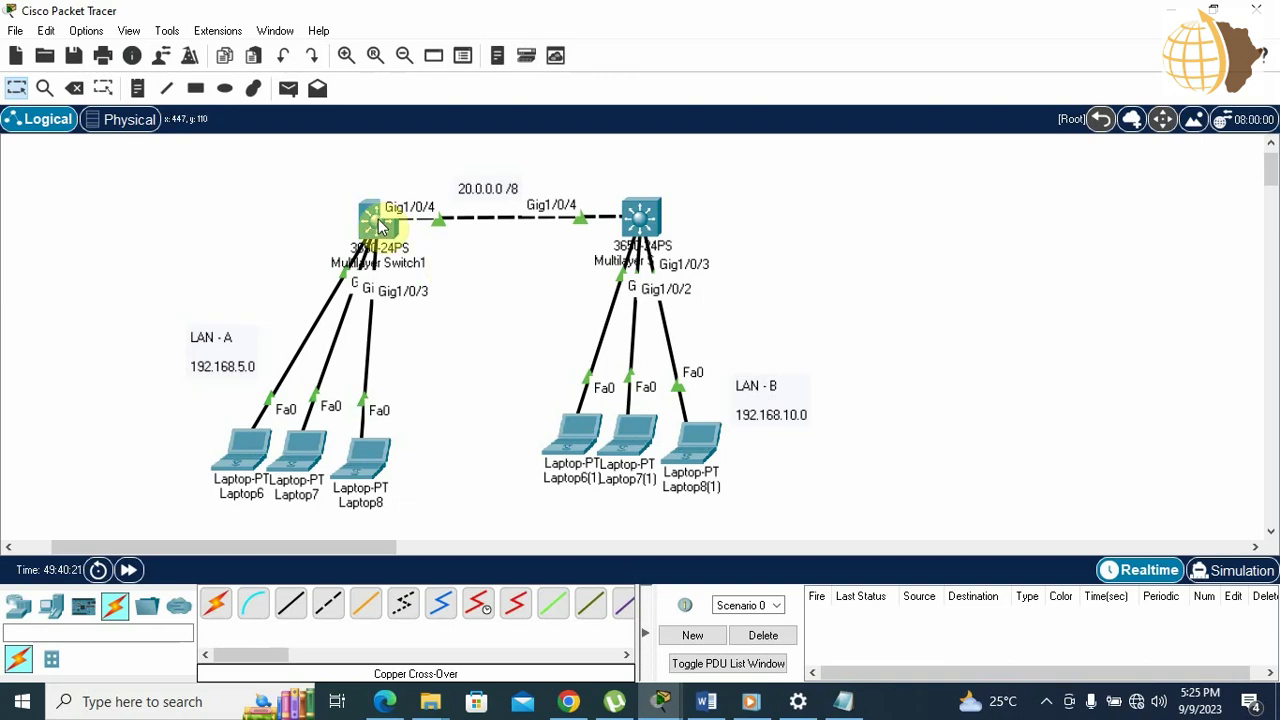
{"action": "mouse_move", "coordinate": [378, 225]}
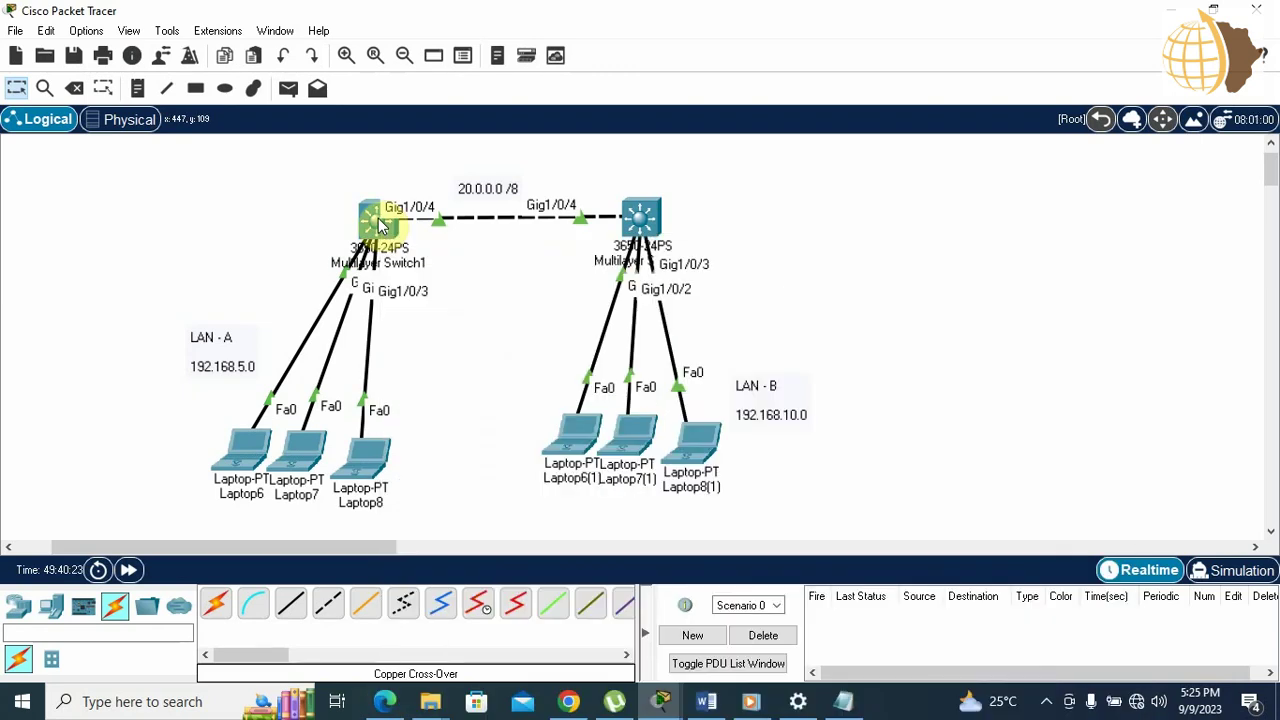